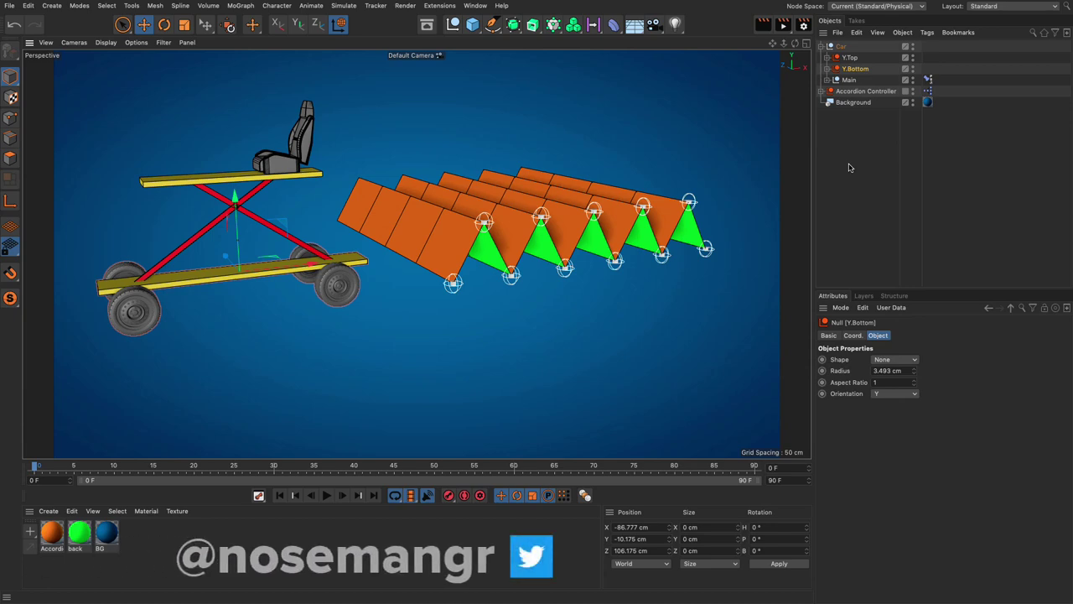
Step: Lower the Y.Top and Y.Bottom nulls to drop the car's top and bottom platforms
click(850, 57)
drag(232, 145, 230, 179)
click(855, 68)
drag(238, 244, 237, 255)
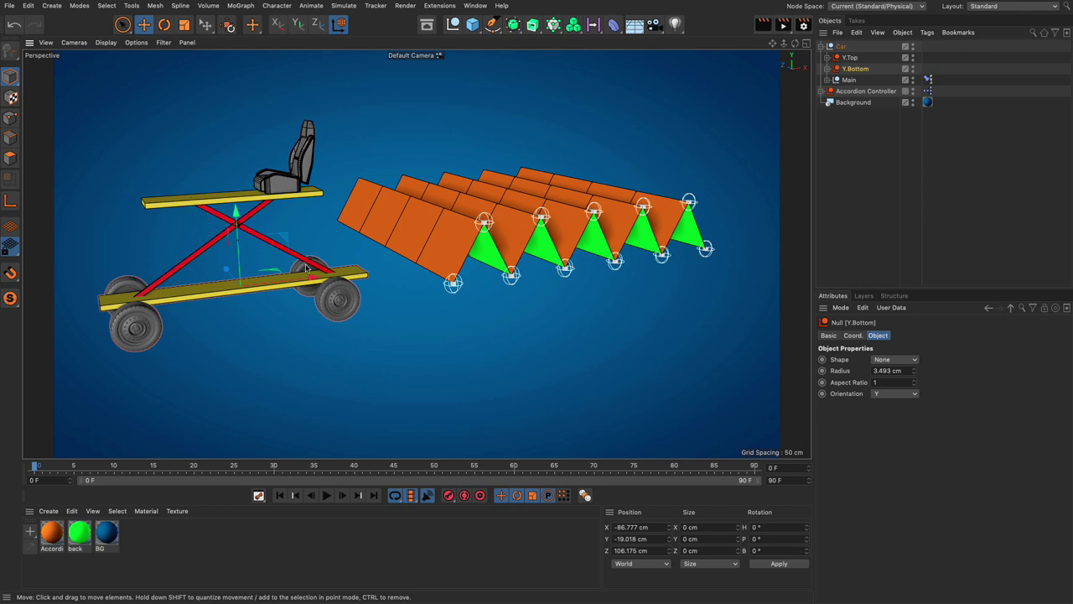
Step: Set the Accordion Controller's Open - Close to 42 %
click(872, 91)
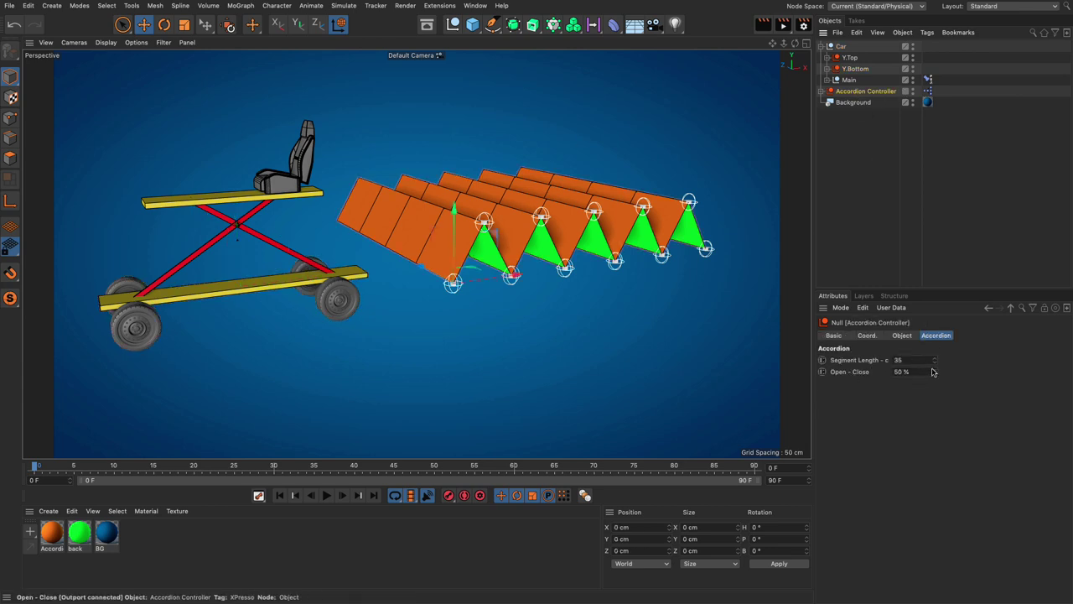
drag(933, 371, 933, 372)
click(823, 91)
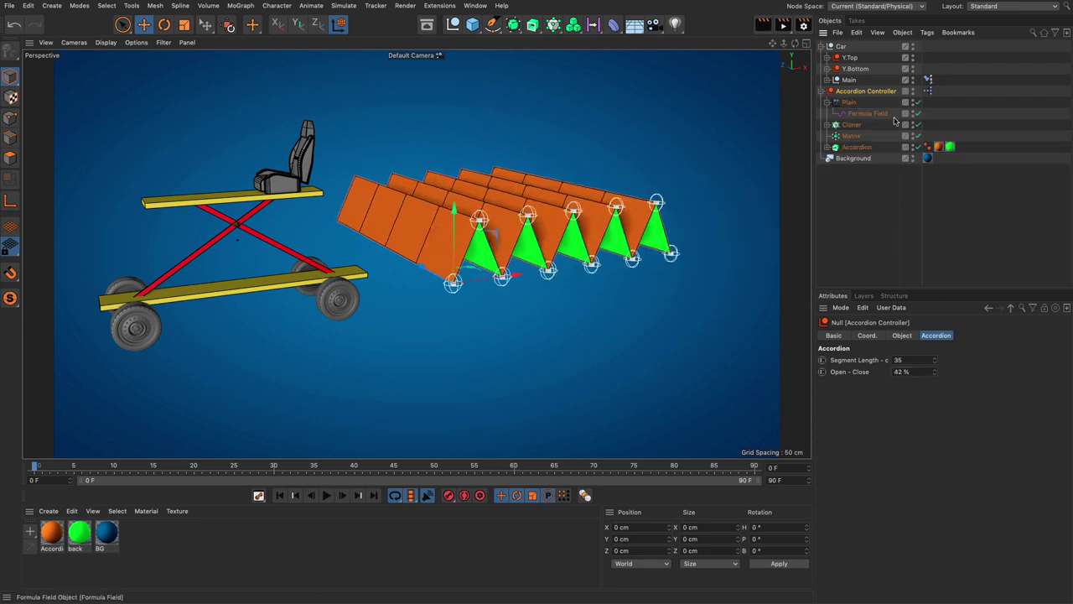
click(823, 91)
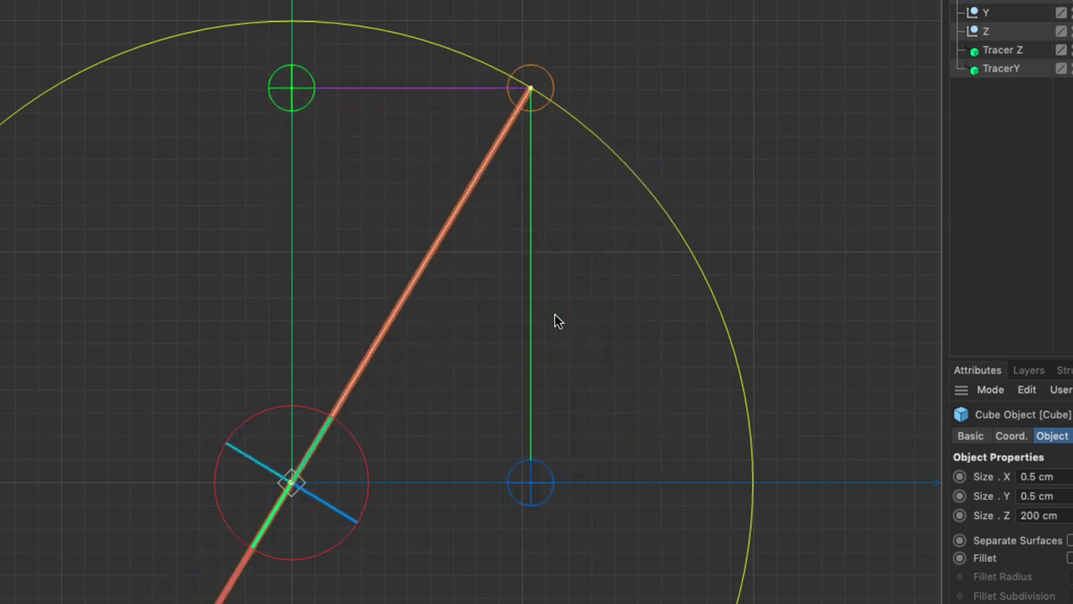
Step: Play the rod's swing animation, then rotate the Cube rod to about 36° pitch
key(space)
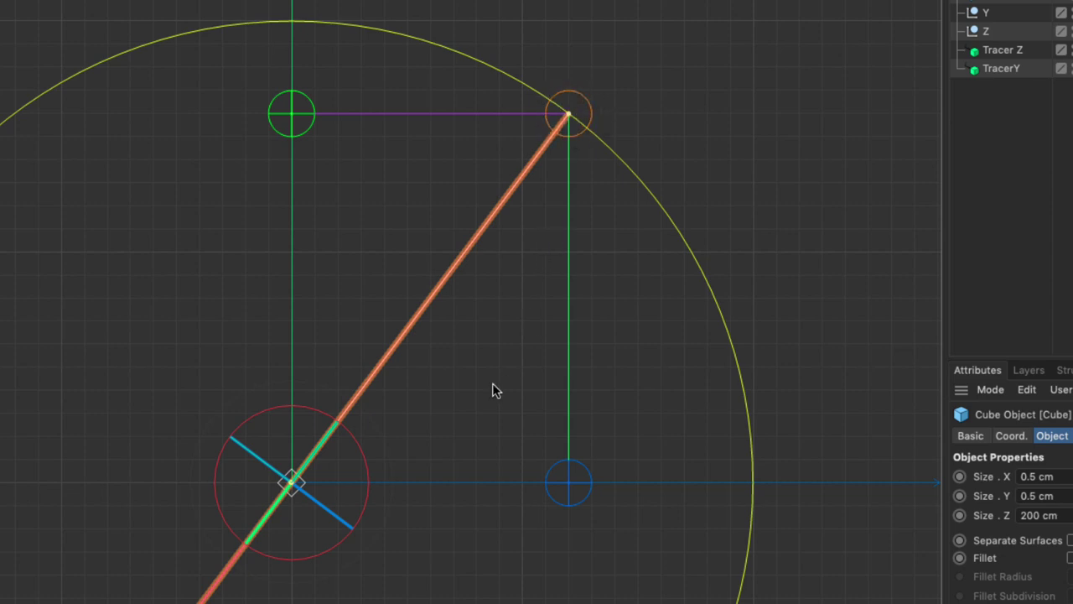
key(space)
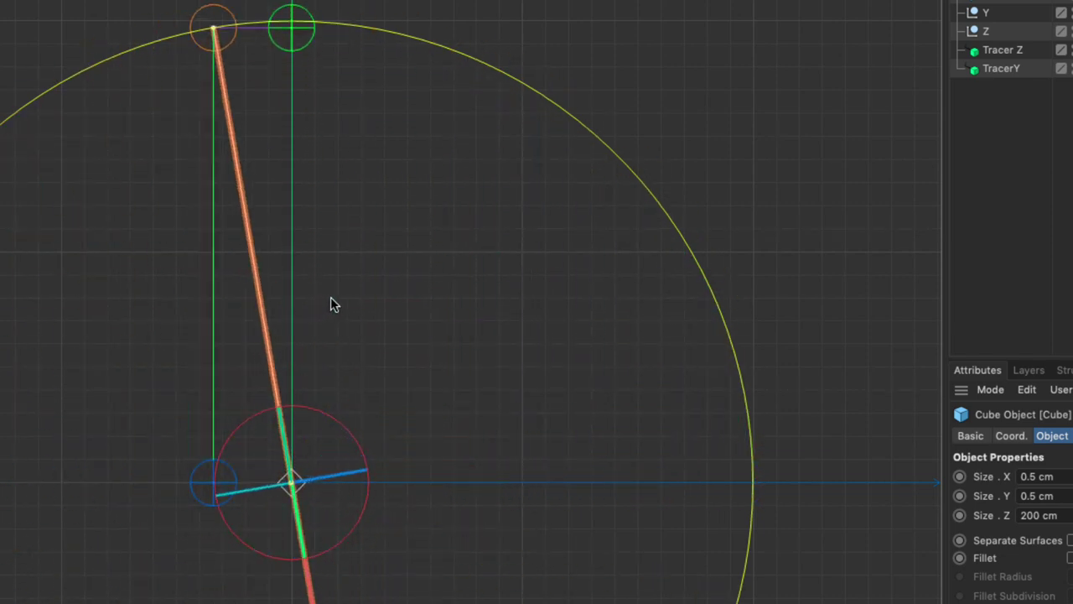
key(space)
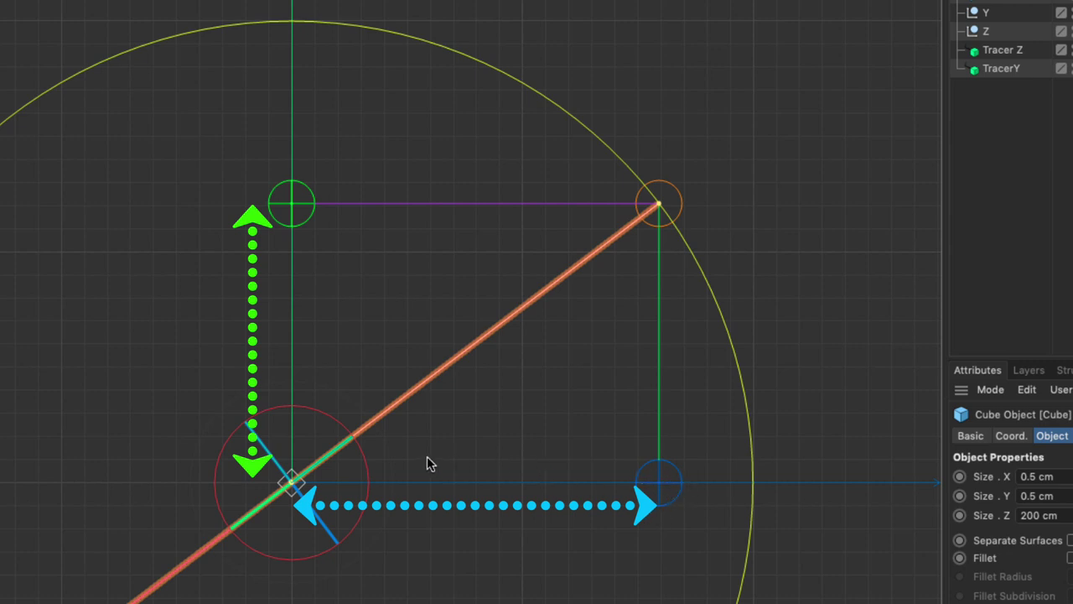
drag(427, 457, 461, 440)
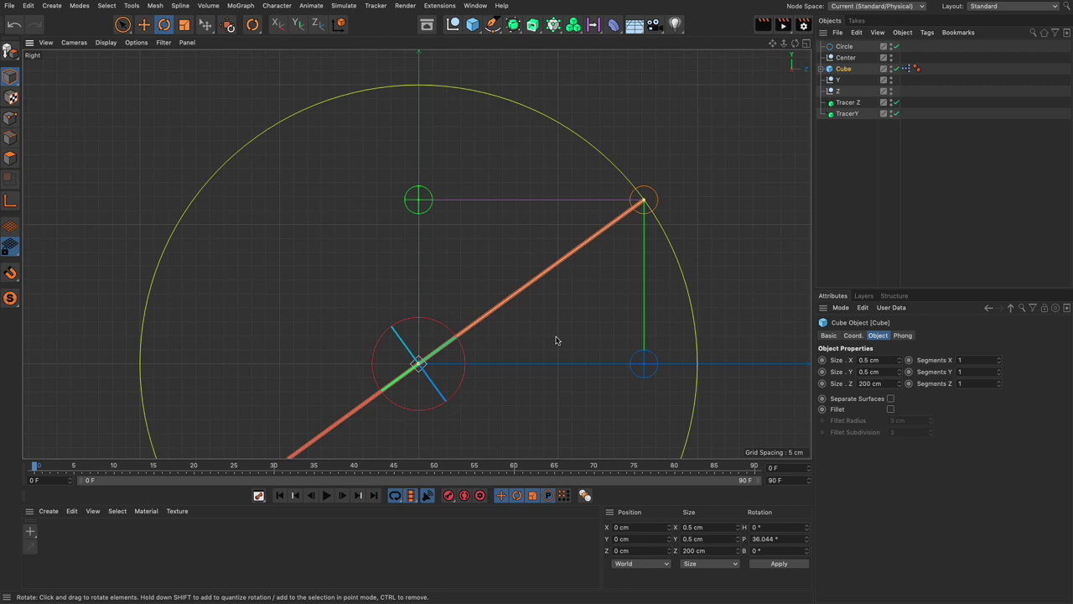
Step: Start a Doodle Paint sketch and write a = b + c at the top left
click(132, 5)
mouse_move(134, 174)
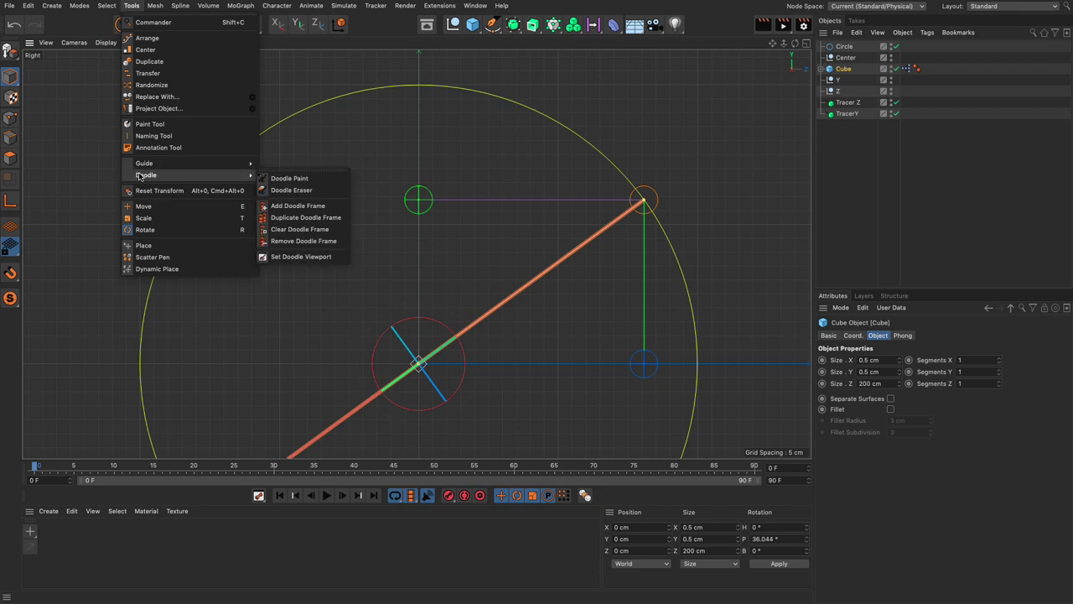
click(283, 178)
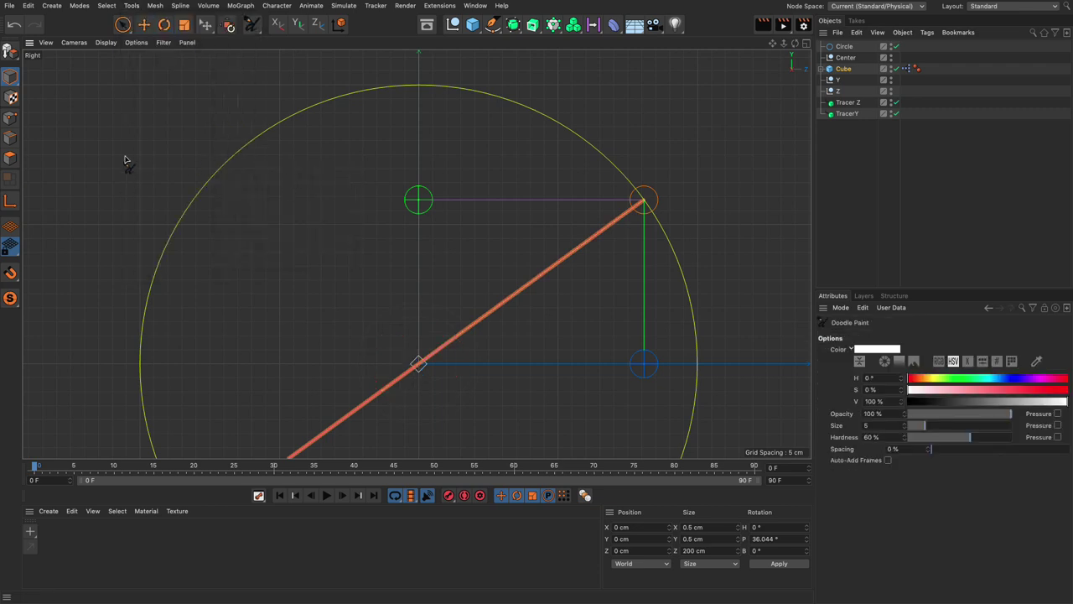
mouse_move(99, 134)
mouse_down()
mouse_move(96, 158)
mouse_move(108, 168)
mouse_move(157, 141)
mouse_move(190, 165)
mouse_move(262, 154)
mouse_move(297, 174)
mouse_up()
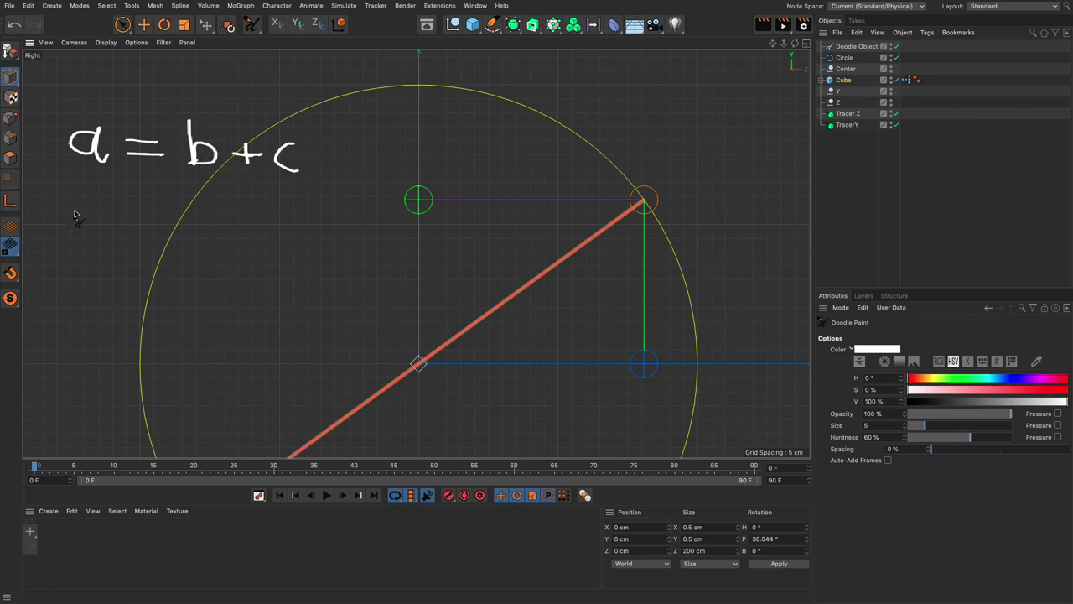
Step: Write b = α − c and c = α − b below it and box the equations
mouse_move(73, 214)
mouse_down()
mouse_move(74, 247)
mouse_move(99, 243)
mouse_move(72, 253)
mouse_up()
mouse_move(137, 241)
mouse_down()
mouse_move(197, 253)
mouse_move(177, 242)
mouse_move(215, 265)
mouse_up()
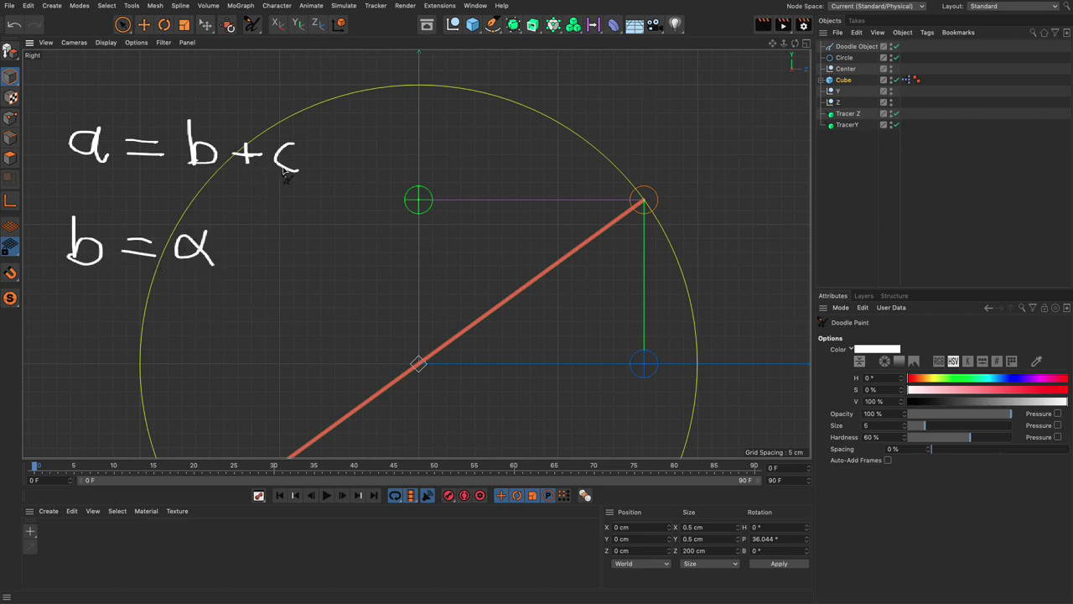
drag(222, 251, 290, 268)
mouse_move(94, 316)
mouse_down()
mouse_move(69, 327)
mouse_move(106, 358)
mouse_move(161, 332)
mouse_move(228, 361)
mouse_move(257, 340)
mouse_move(309, 346)
mouse_move(289, 367)
mouse_up()
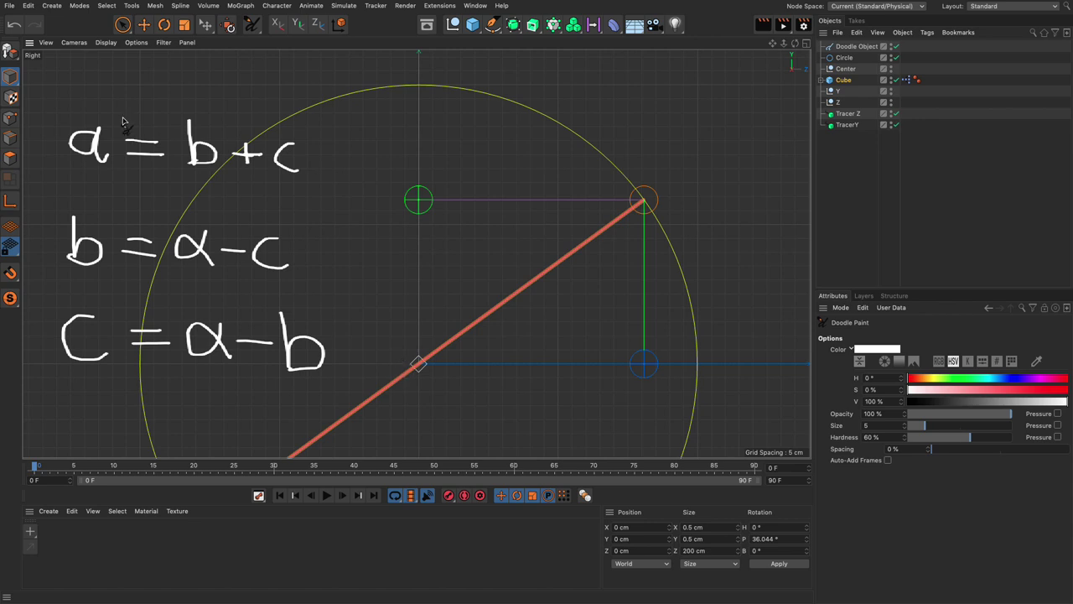
mouse_move(46, 104)
mouse_down()
mouse_move(289, 105)
mouse_move(338, 201)
mouse_move(333, 392)
mouse_move(98, 387)
mouse_move(59, 242)
mouse_move(52, 112)
mouse_up()
Step: Undo the equations, then trace the triangle's legs and diagonal with zero marks on the sides
key(ctrl+z)
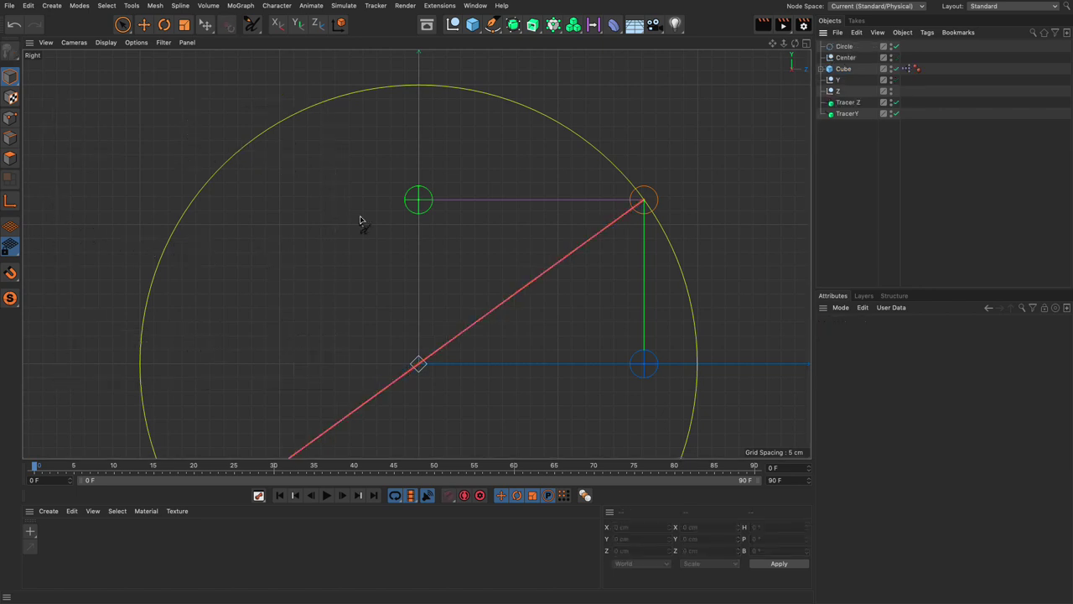
mouse_move(418, 201)
mouse_down()
mouse_move(439, 350)
mouse_move(641, 198)
mouse_move(421, 203)
mouse_move(411, 214)
mouse_up()
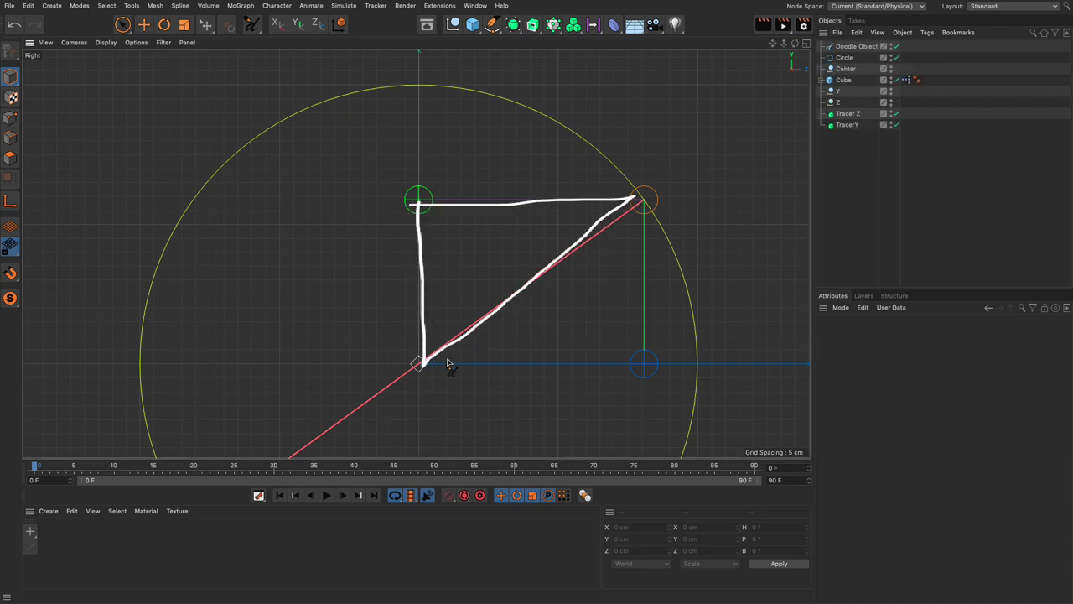
mouse_move(423, 367)
mouse_down()
mouse_move(647, 360)
mouse_move(646, 217)
mouse_up()
mouse_move(427, 274)
mouse_down()
mouse_move(426, 289)
mouse_move(426, 272)
mouse_up()
mouse_move(644, 280)
mouse_down()
mouse_move(637, 289)
mouse_move(645, 270)
mouse_up()
mouse_move(532, 198)
mouse_down()
mouse_move(521, 209)
mouse_move(532, 202)
mouse_up()
drag(542, 350, 520, 358)
mouse_move(421, 369)
mouse_down()
mouse_move(599, 224)
mouse_move(606, 235)
mouse_up()
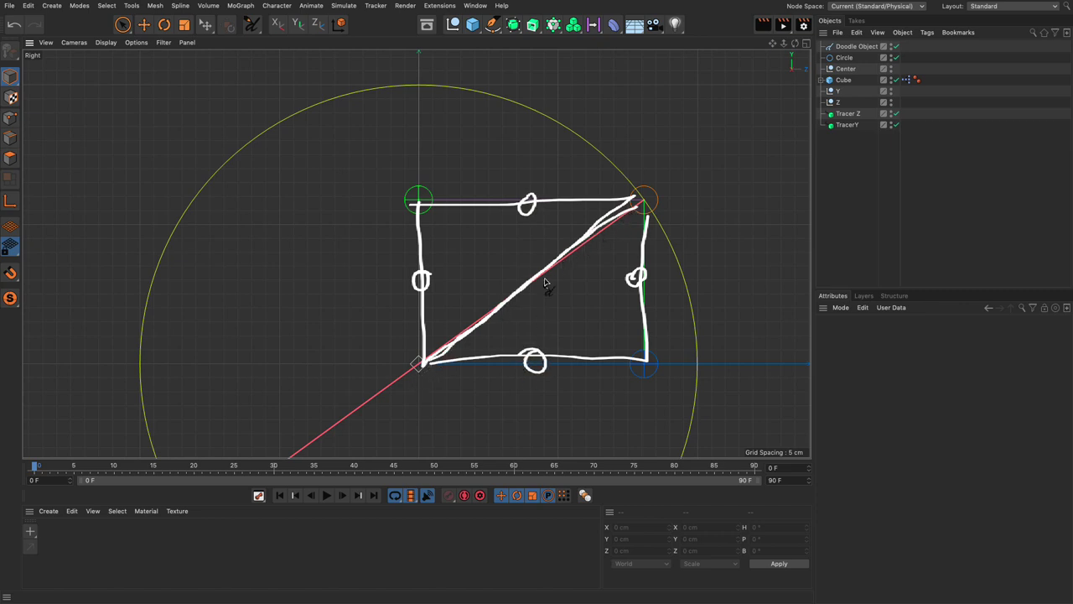
Step: Delete those strokes, then mark the right angle and trace the hypotenuse to the tip
key(Delete)
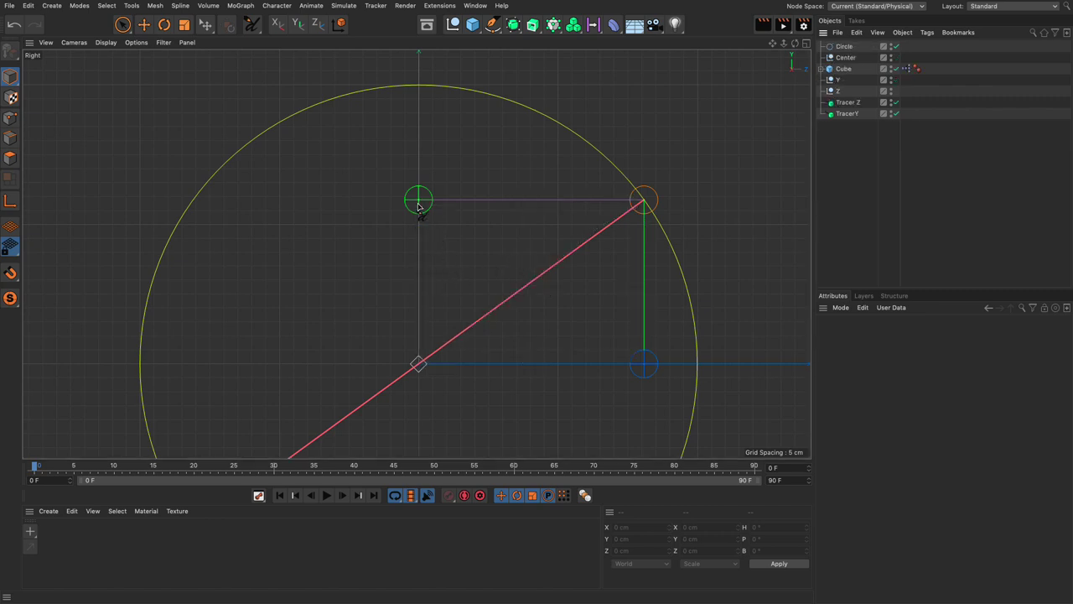
mouse_move(419, 226)
mouse_down()
mouse_move(450, 225)
mouse_move(449, 201)
mouse_up()
drag(420, 362, 646, 197)
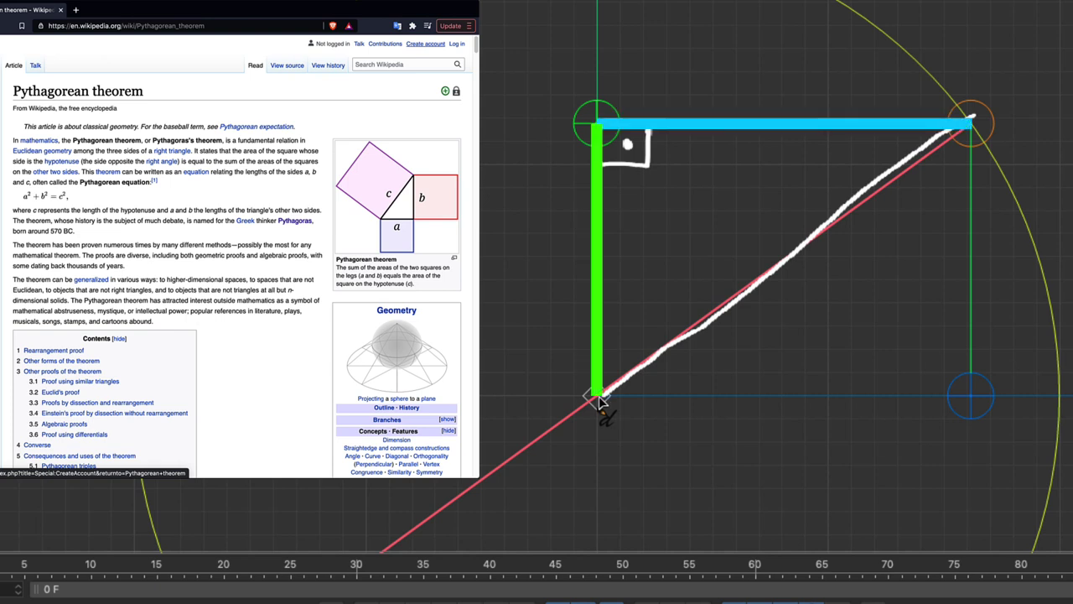
mouse_move(785, 288)
mouse_down()
mouse_move(785, 325)
mouse_move(799, 294)
mouse_move(811, 333)
mouse_up()
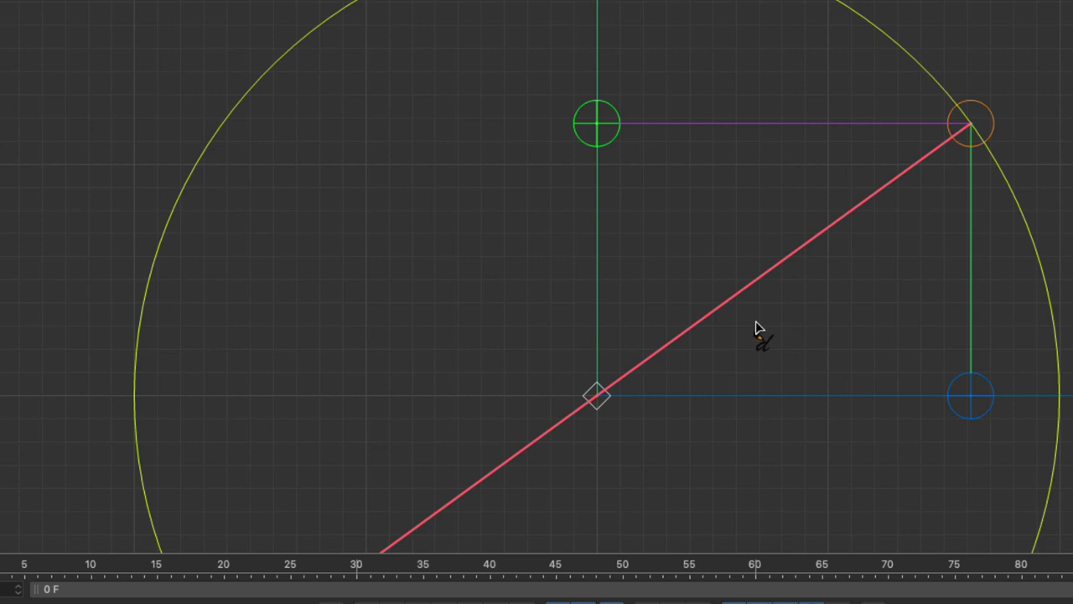
Step: Label the diagonal R, the top line Z and the vertical line Y
drag(787, 274, 791, 342)
mouse_move(788, 279)
mouse_down()
mouse_move(815, 283)
mouse_move(794, 308)
mouse_move(834, 340)
mouse_up()
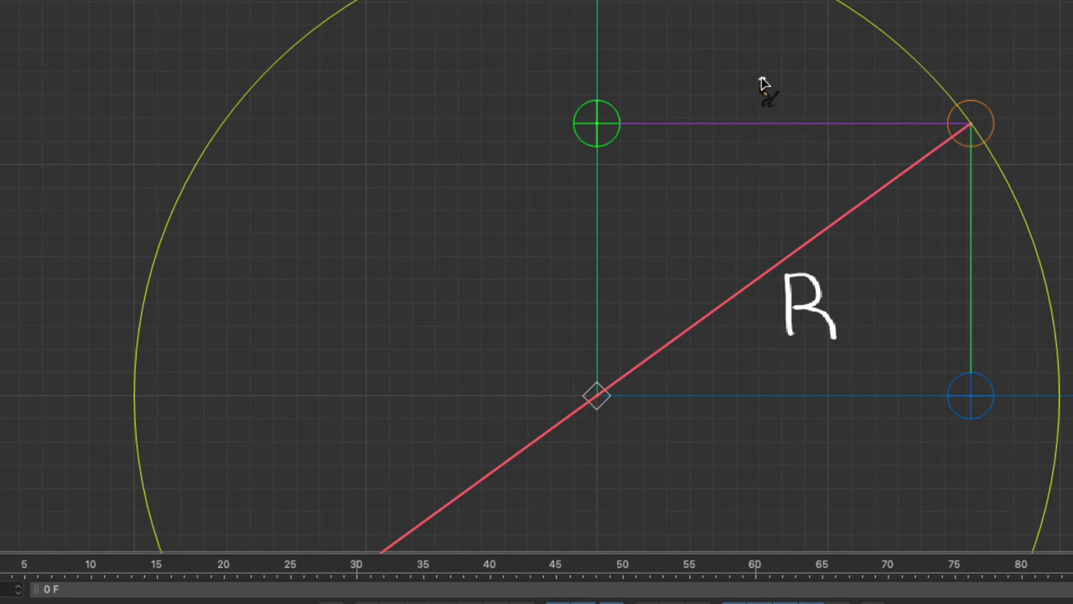
mouse_move(760, 80)
mouse_down()
mouse_move(758, 101)
mouse_move(807, 102)
mouse_up()
mouse_move(547, 236)
mouse_down()
mouse_move(571, 241)
mouse_move(559, 276)
mouse_up()
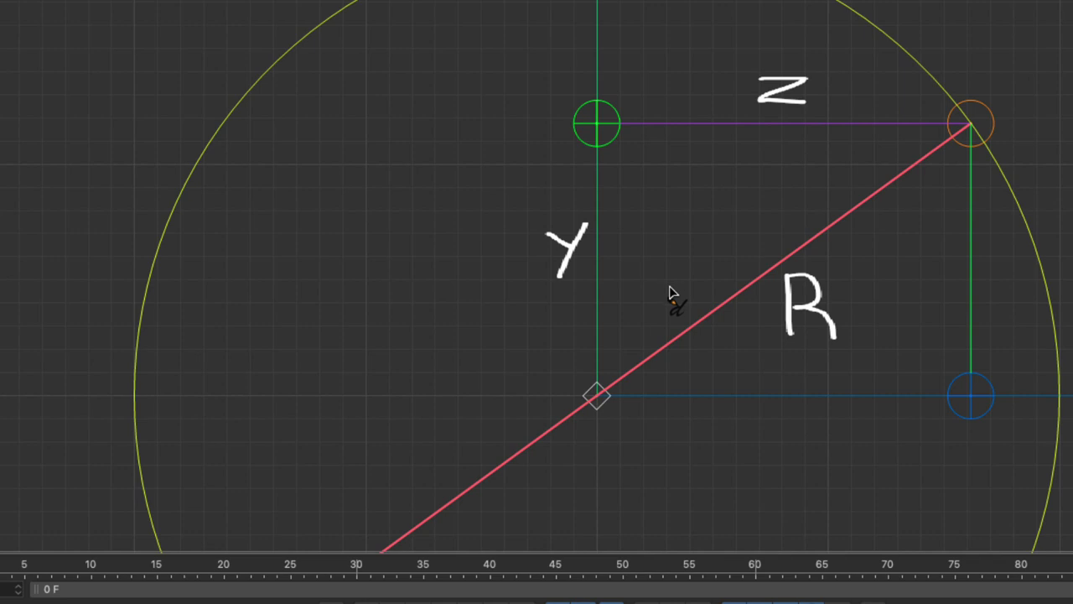
Step: Write the equation R² = y² + Z² at the top left
drag(52, 134, 52, 175)
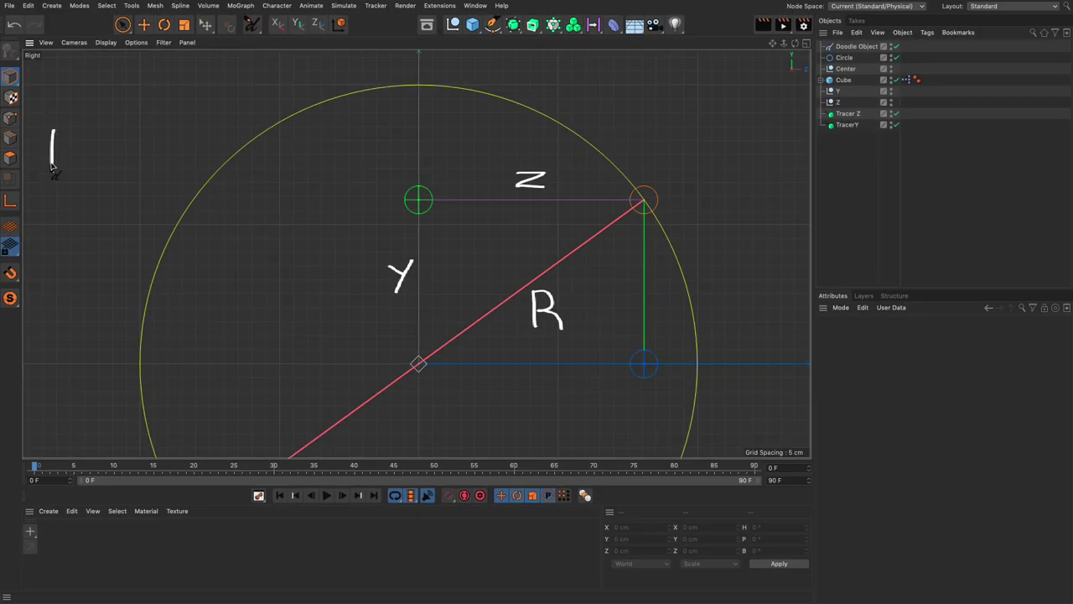
mouse_move(52, 132)
mouse_down()
mouse_move(78, 171)
mouse_move(81, 116)
mouse_move(84, 135)
mouse_move(138, 163)
mouse_move(171, 162)
mouse_move(176, 148)
mouse_move(159, 195)
mouse_up()
mouse_move(186, 124)
mouse_down()
mouse_move(212, 180)
mouse_move(275, 144)
mouse_move(280, 175)
mouse_up()
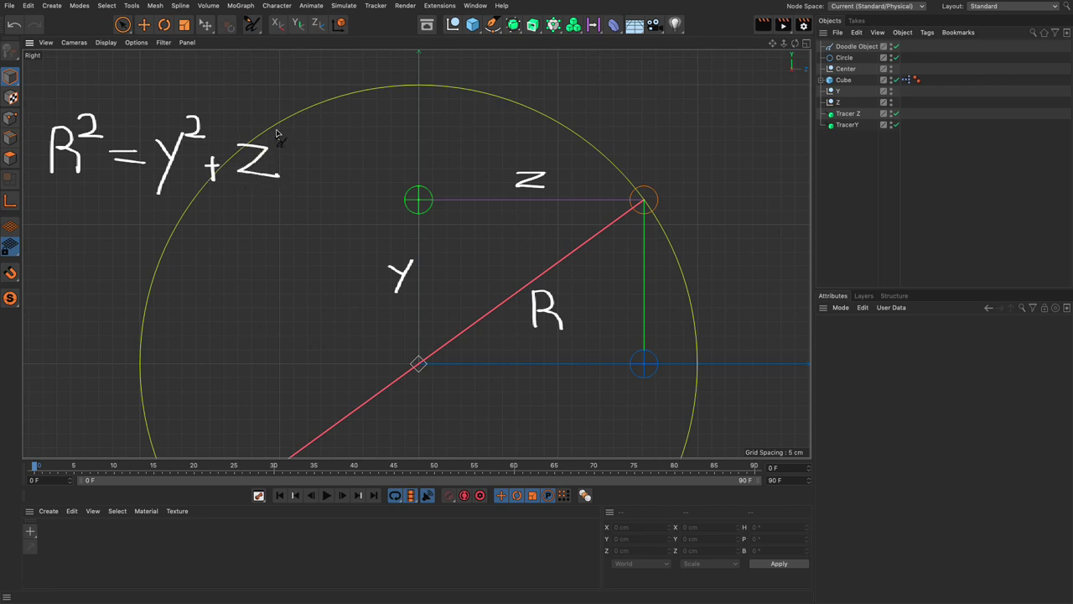
drag(276, 132, 290, 151)
Step: Circle the rod's tip, trace R, tick the blue and green markers and label Z
mouse_move(646, 189)
mouse_down()
mouse_move(634, 216)
mouse_move(662, 201)
mouse_move(642, 188)
mouse_move(637, 200)
mouse_up()
mouse_move(421, 367)
mouse_down()
mouse_move(540, 293)
mouse_move(656, 199)
mouse_up()
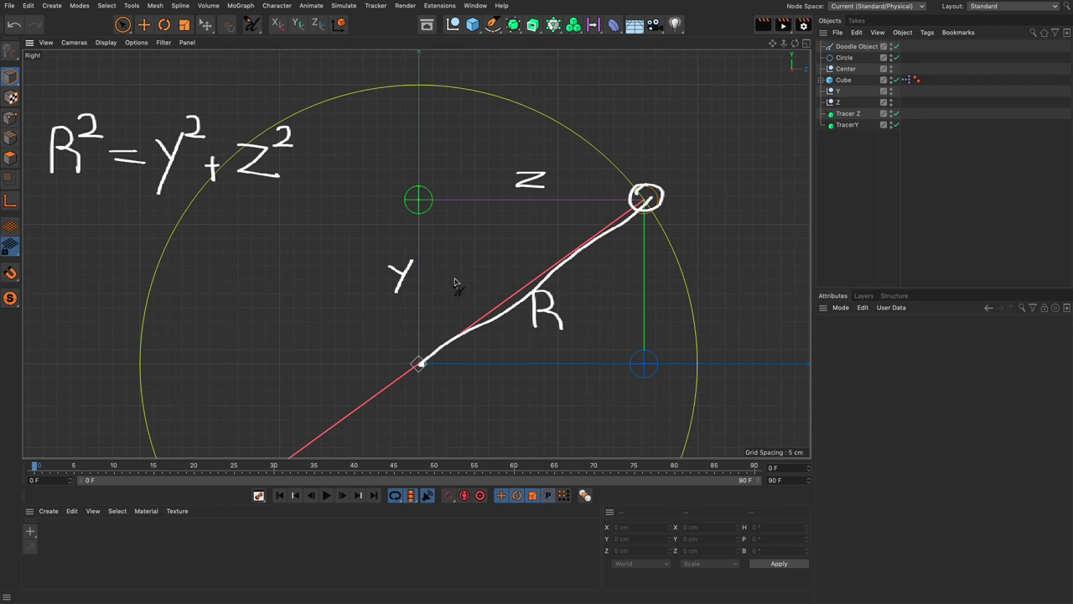
drag(647, 369, 665, 366)
drag(418, 179, 430, 180)
mouse_move(438, 193)
mouse_down()
mouse_move(398, 183)
mouse_move(394, 207)
mouse_move(420, 216)
mouse_move(445, 201)
mouse_move(439, 178)
mouse_move(423, 203)
mouse_up()
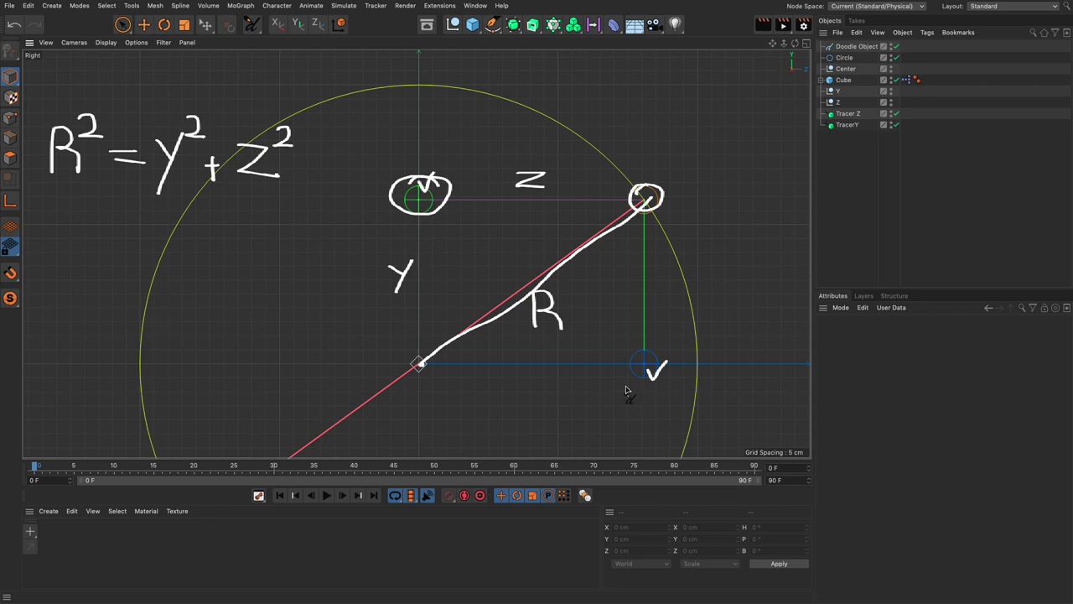
mouse_move(626, 388)
mouse_down()
mouse_move(627, 406)
mouse_move(657, 403)
mouse_up()
Step: Write R² − y² = Z² and draw a square root over R² − y²
mouse_move(41, 259)
mouse_down()
mouse_move(38, 317)
mouse_move(42, 263)
mouse_move(60, 279)
mouse_move(45, 288)
mouse_move(68, 306)
mouse_move(78, 257)
mouse_move(70, 272)
mouse_move(112, 295)
mouse_up()
mouse_move(119, 278)
mouse_down()
mouse_move(147, 278)
mouse_move(119, 345)
mouse_up()
mouse_move(157, 263)
mouse_down()
mouse_move(245, 302)
mouse_move(287, 287)
mouse_move(260, 311)
mouse_move(308, 315)
mouse_up()
drag(304, 275, 319, 291)
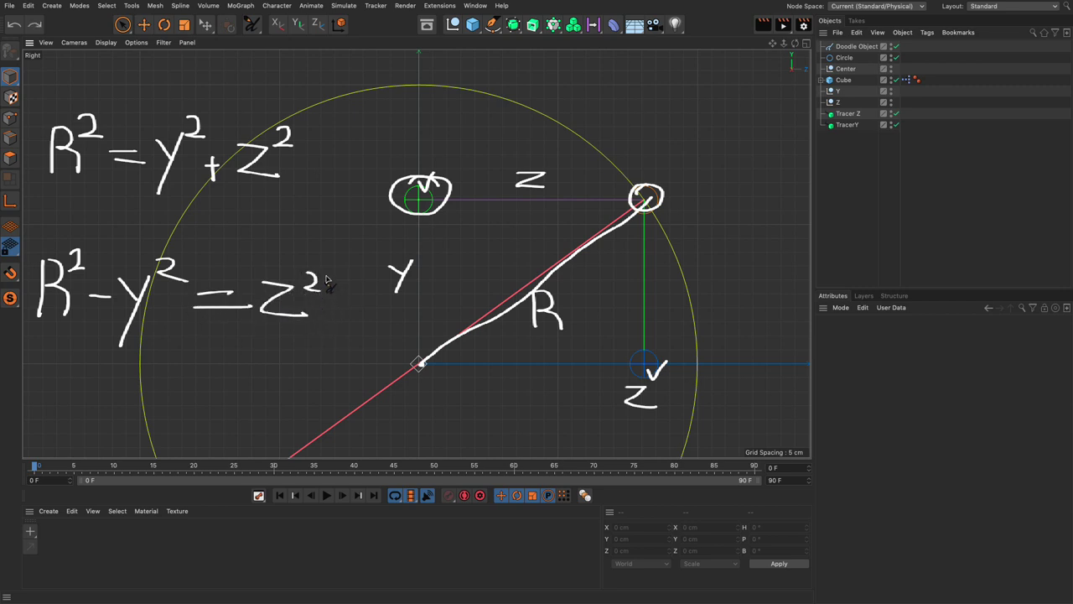
mouse_move(25, 250)
mouse_down()
mouse_move(35, 324)
mouse_move(52, 230)
mouse_move(206, 243)
mouse_move(262, 338)
mouse_move(261, 241)
mouse_move(325, 250)
mouse_move(290, 248)
mouse_up()
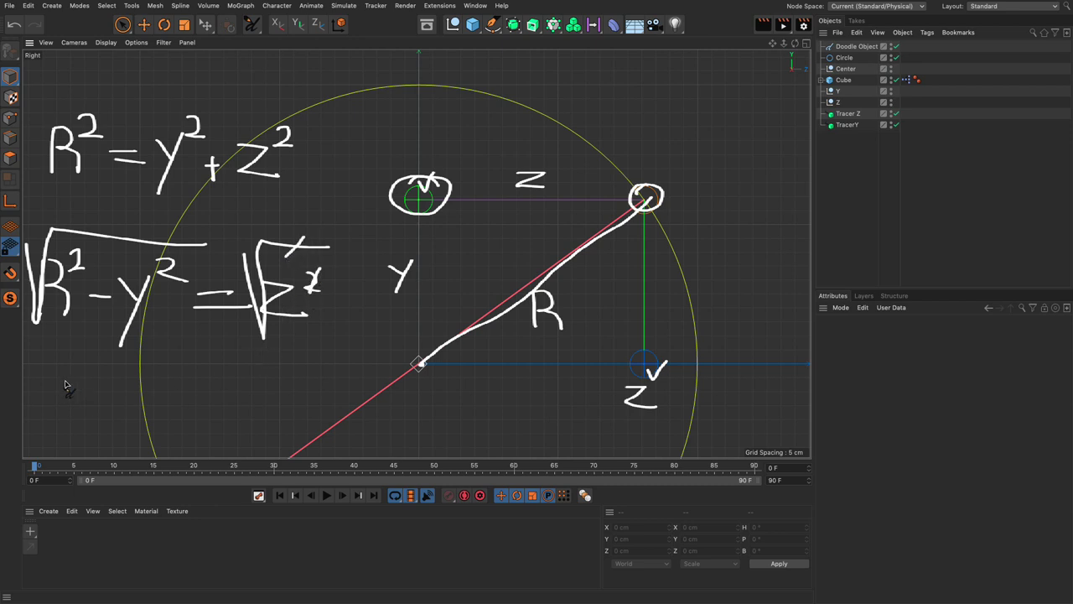
Step: Write Z = √(R² − Y²) below it
mouse_move(46, 393)
mouse_down()
mouse_move(45, 418)
mouse_move(92, 417)
mouse_move(138, 408)
mouse_up()
mouse_move(132, 360)
mouse_down()
mouse_move(161, 456)
mouse_move(167, 336)
mouse_move(338, 339)
mouse_up()
mouse_move(182, 382)
mouse_down()
mouse_move(186, 421)
mouse_move(178, 387)
mouse_move(195, 381)
mouse_move(190, 401)
mouse_move(220, 433)
mouse_up()
drag(217, 382, 294, 419)
drag(306, 383, 270, 448)
mouse_move(318, 369)
mouse_down()
mouse_move(319, 390)
mouse_move(337, 389)
mouse_up()
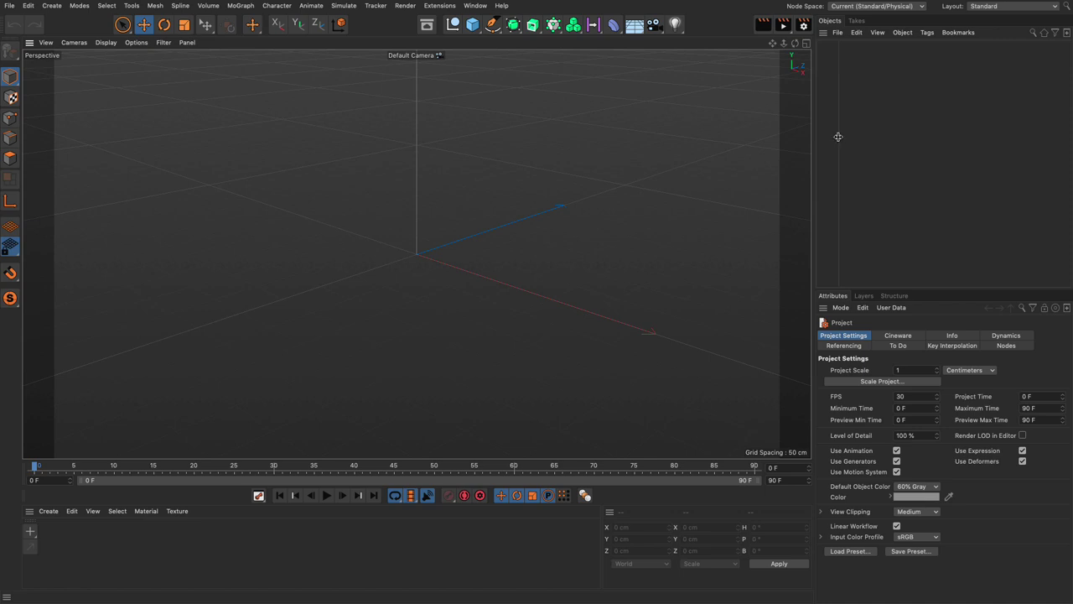
Step: Add a Cube and set Size X and Size Y to 1 cm, keeping Size Z 200 cm
click(474, 26)
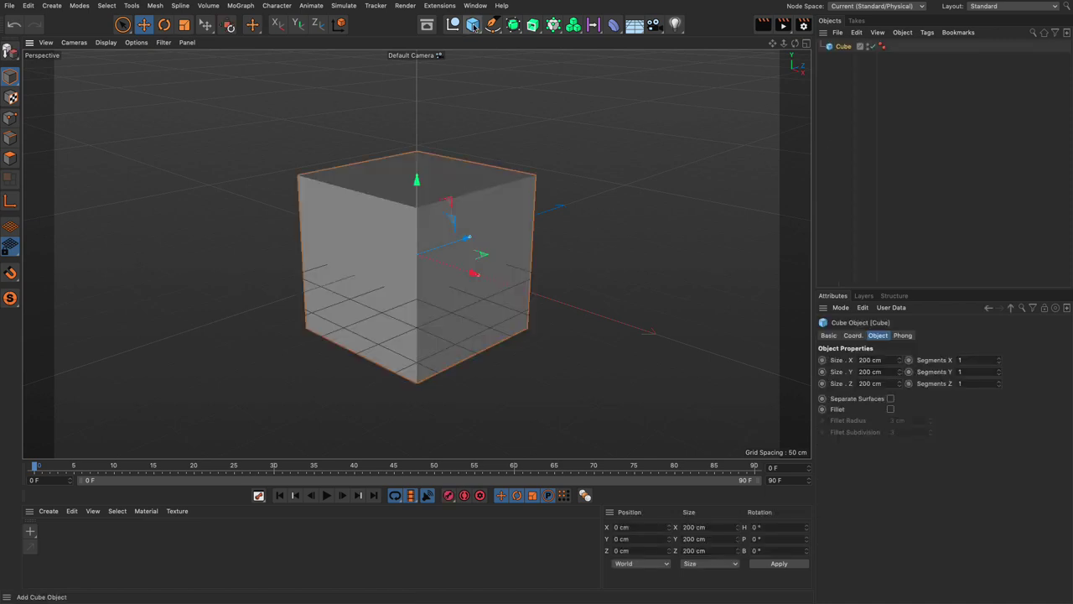
drag(482, 279, 421, 267)
drag(419, 179, 421, 251)
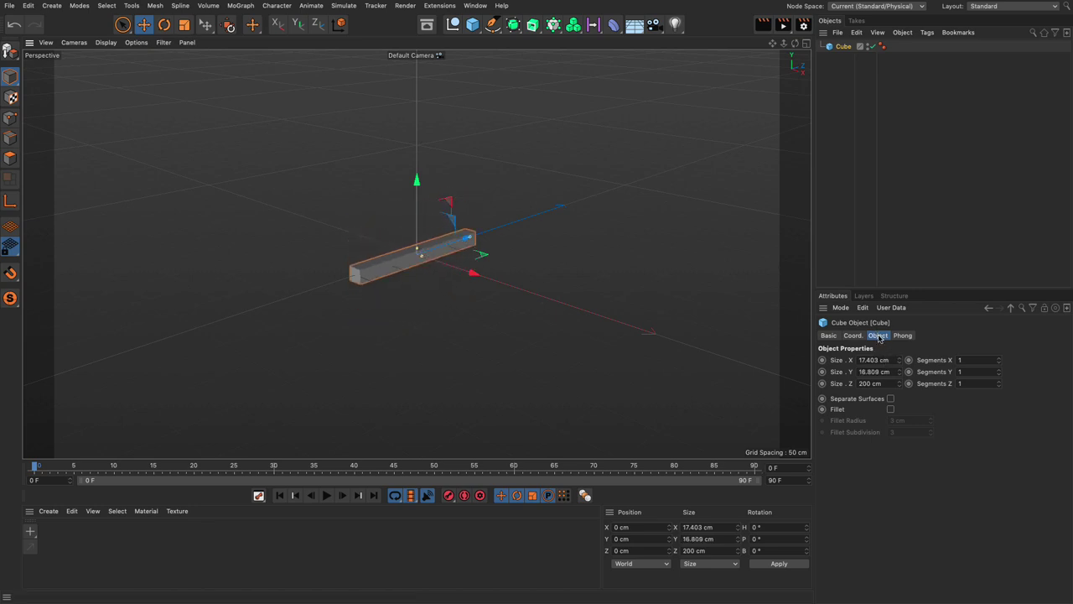
click(882, 360)
text(1)
key(Tab)
text(1)
key(Return)
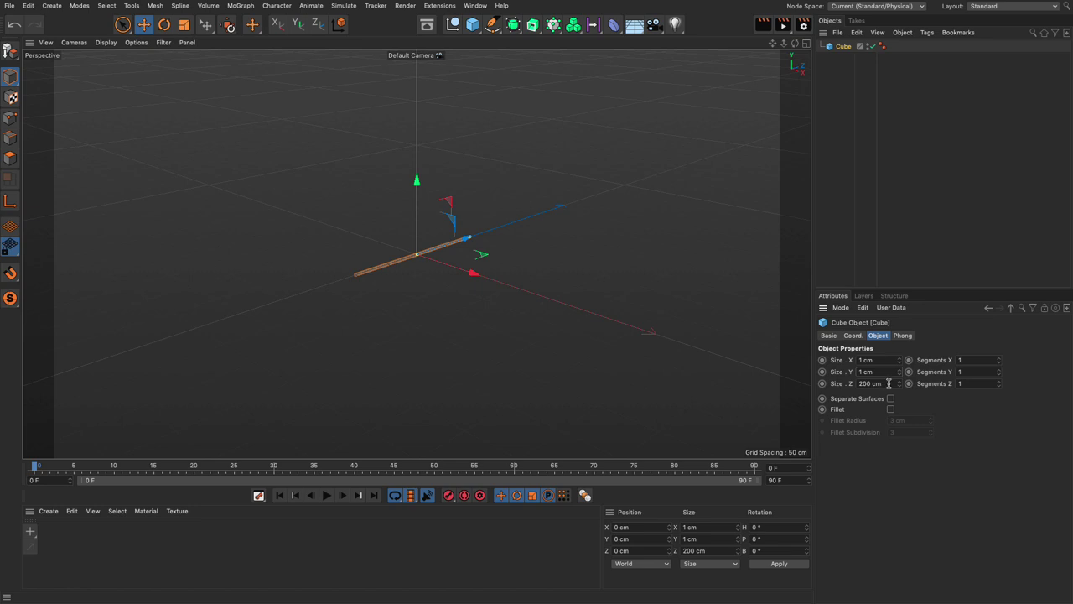
scroll(423, 260, up, 3)
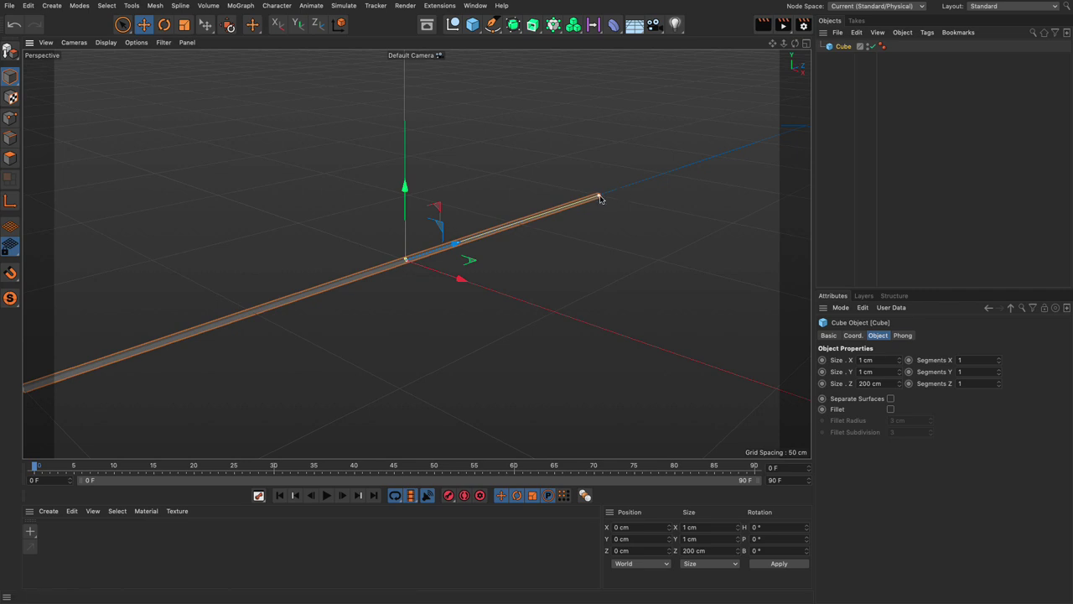
Step: Add a Circle spline with Plane set to ZY and Radius 100 cm
click(493, 24)
click(598, 62)
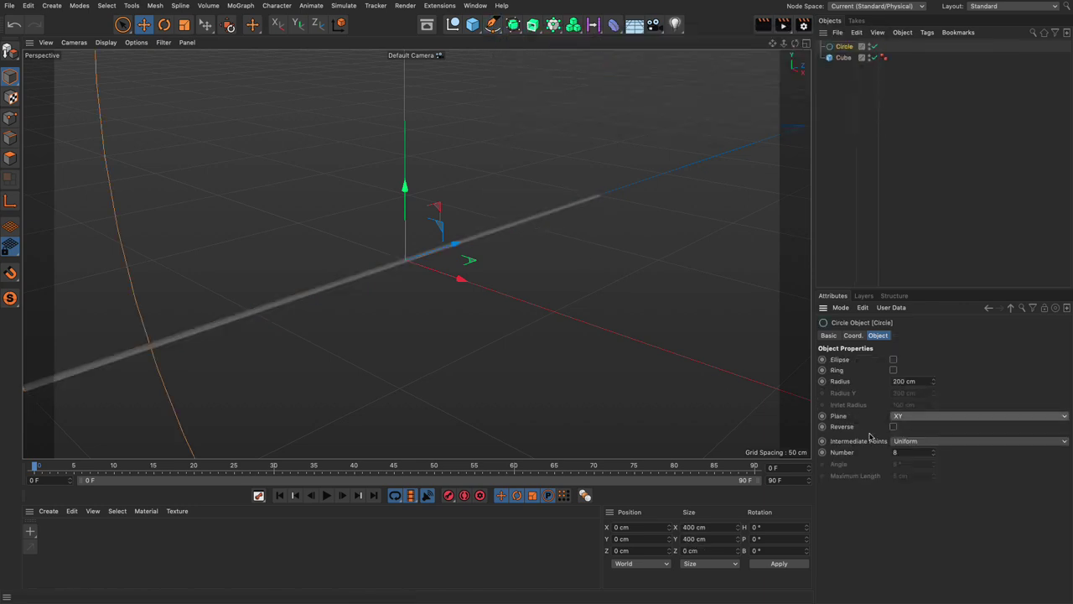
click(897, 416)
click(898, 438)
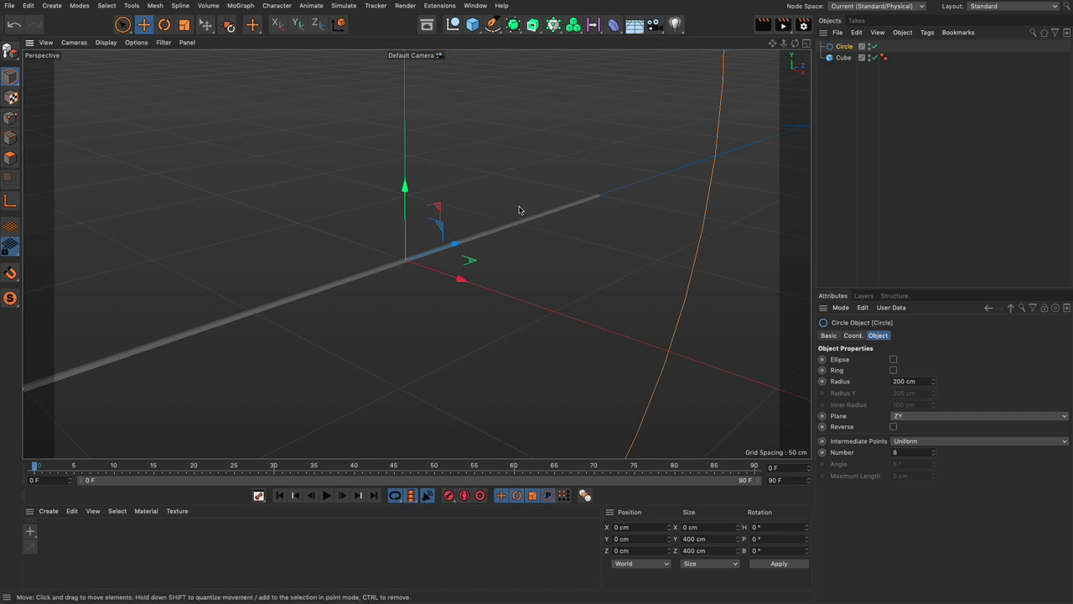
mouse_move(522, 209)
alt+mouse_down()
mouse_move(537, 205)
mouse_move(528, 202)
alt+mouse_up()
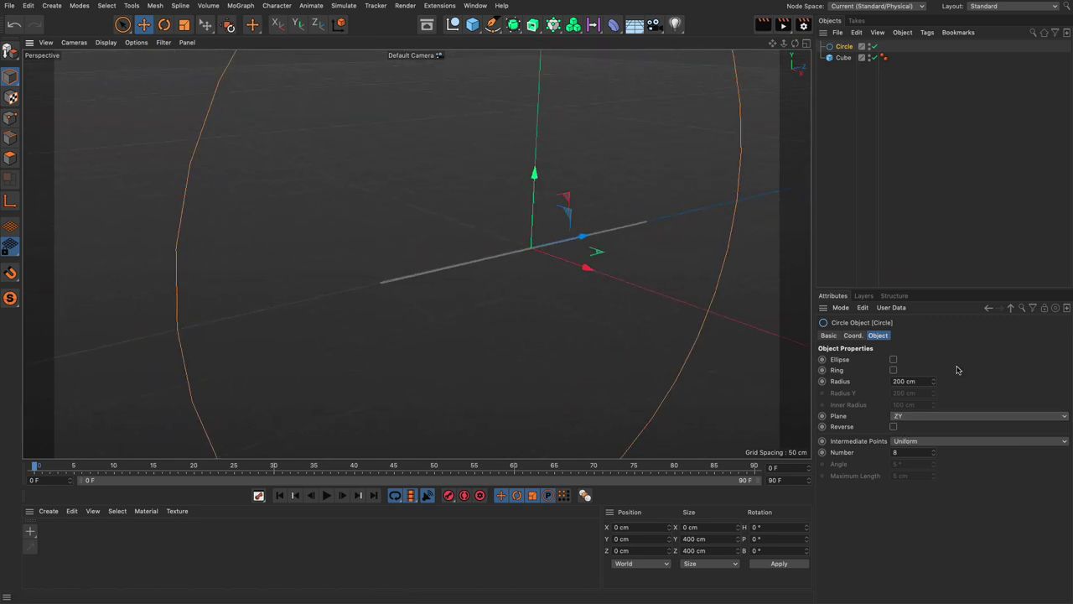
click(923, 380)
text(100)
key(Return)
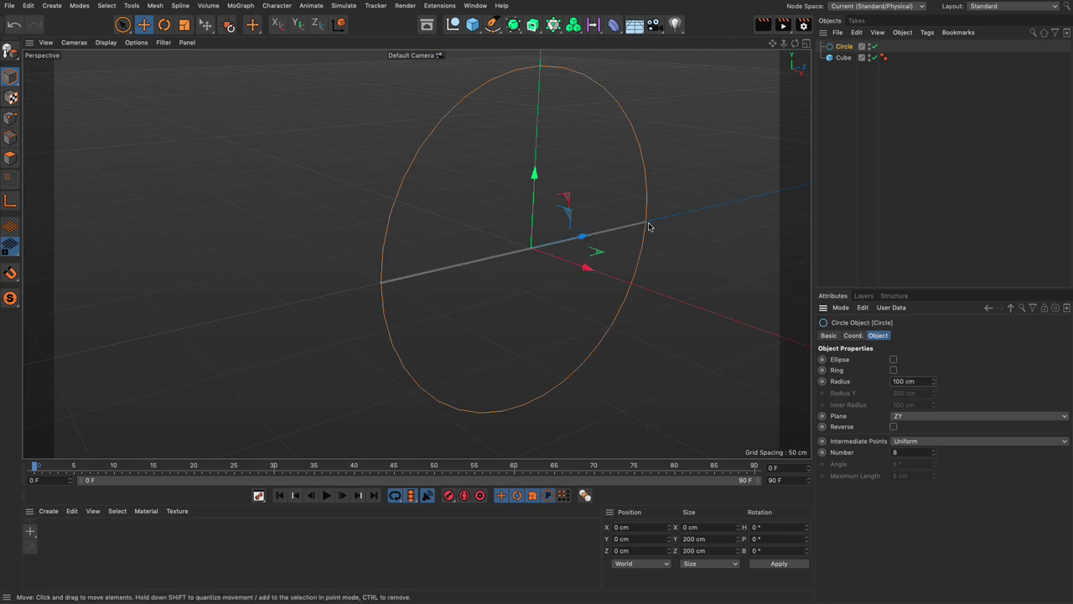
Step: Set the Cube's Display Color to Automatic and make it bright orange (H 24°, S 100%)
click(843, 57)
click(828, 335)
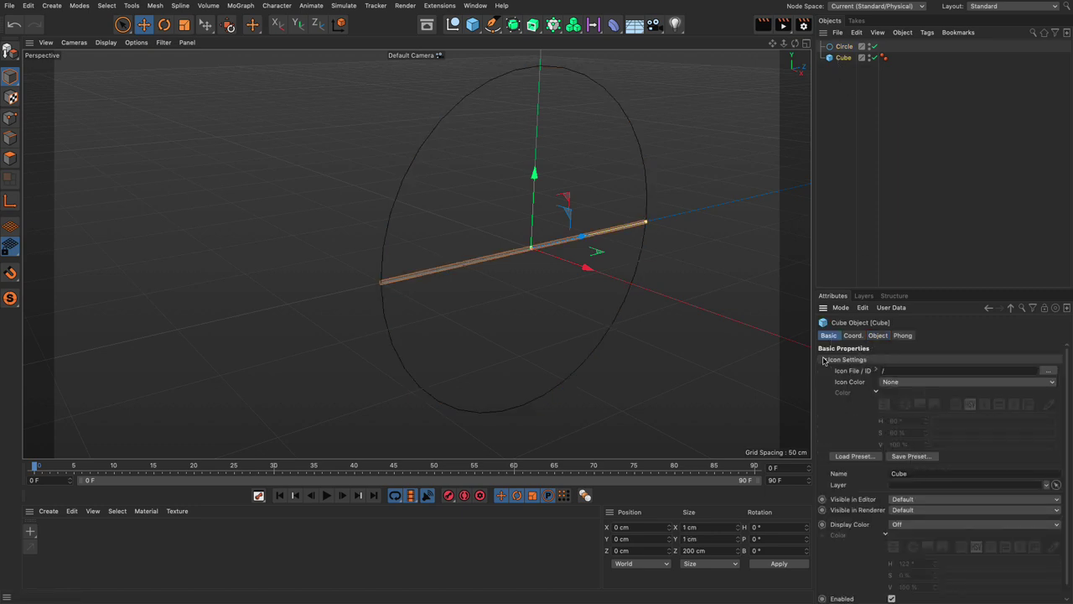
click(824, 360)
click(897, 425)
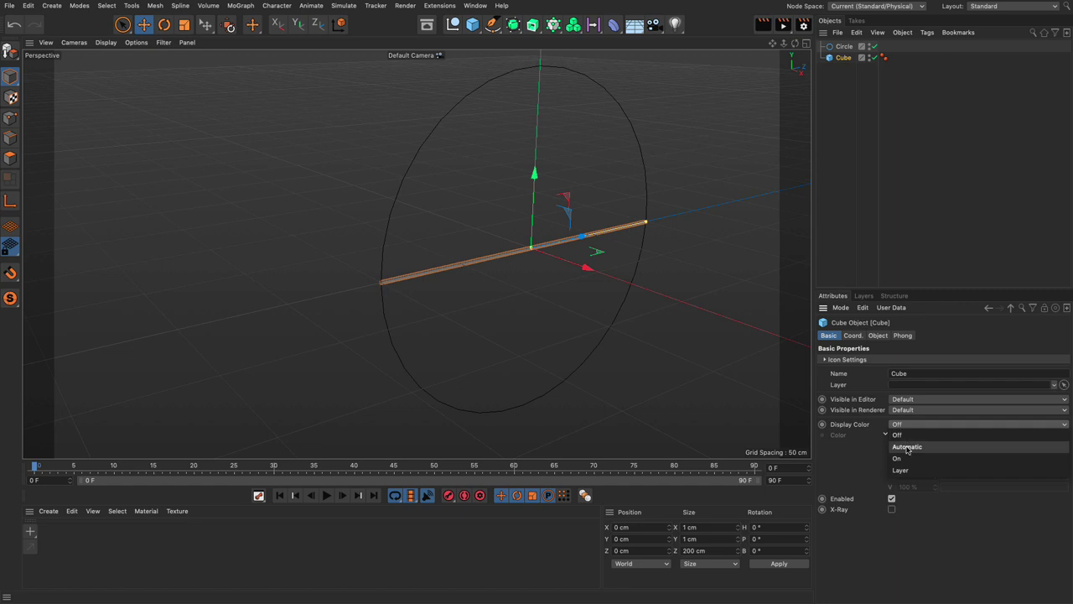
click(907, 447)
click(950, 464)
drag(964, 476, 1066, 476)
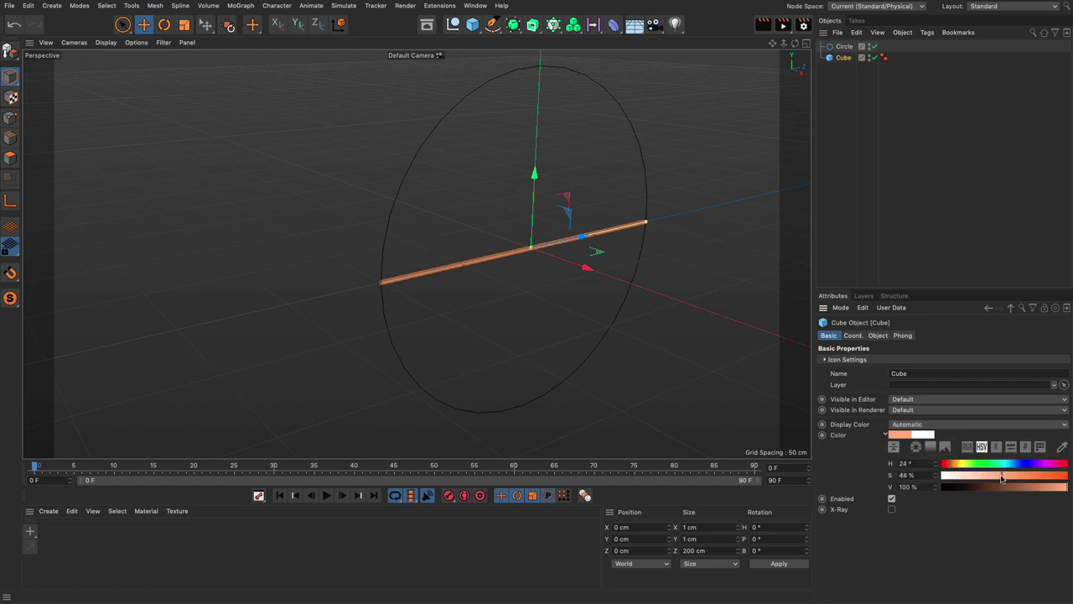
click(855, 123)
alt+drag(574, 237, 549, 254)
Step: Rotate the Cube rod to a pitch of about 49.8°
click(843, 57)
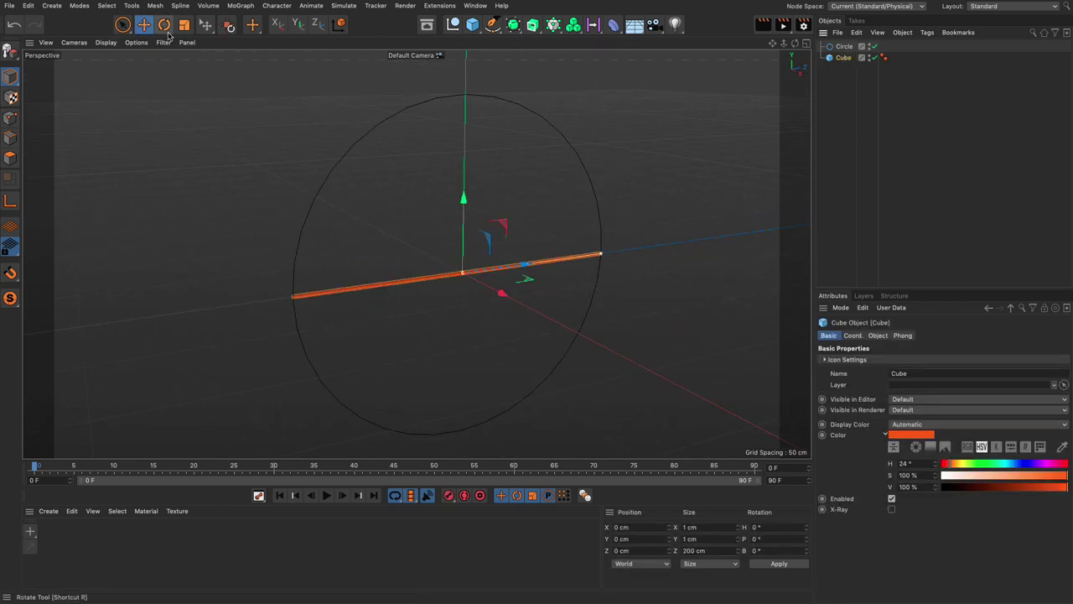
key(r)
drag(430, 254, 415, 283)
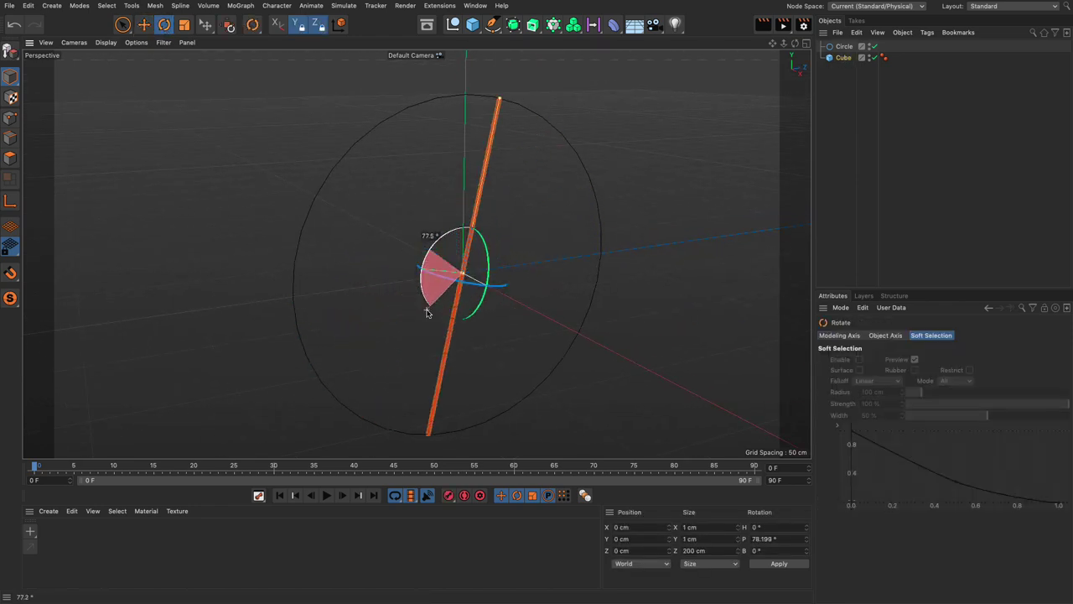
mouse_move(424, 310)
mouse_down()
mouse_move(415, 244)
mouse_move(417, 291)
mouse_up()
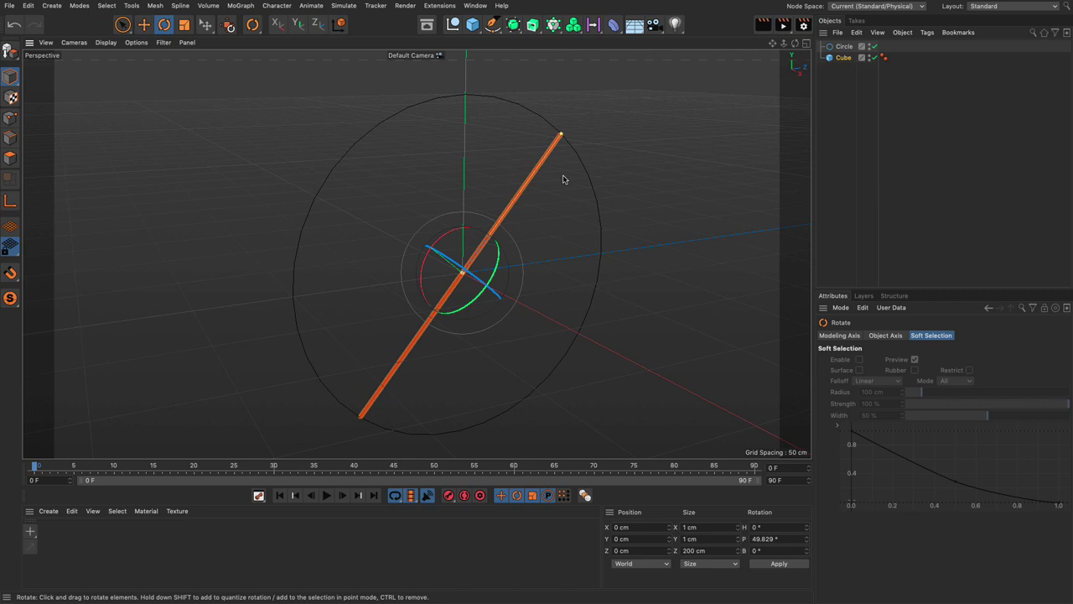
Step: Add a null named tip and parent it under the Cube
click(453, 23)
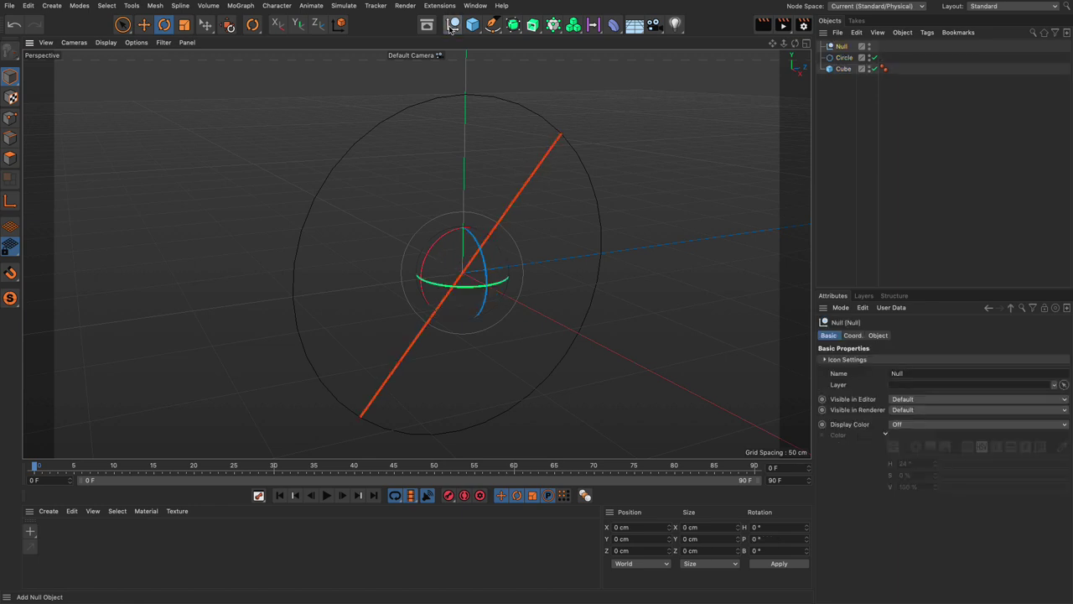
double_click(841, 47)
text(tip)
key(Return)
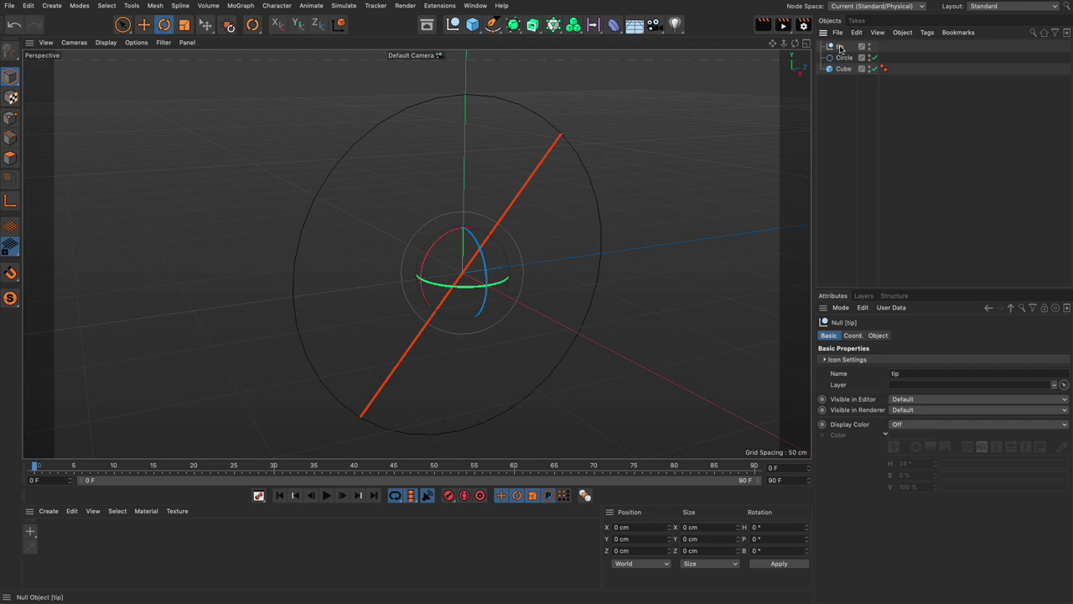
drag(840, 48, 843, 71)
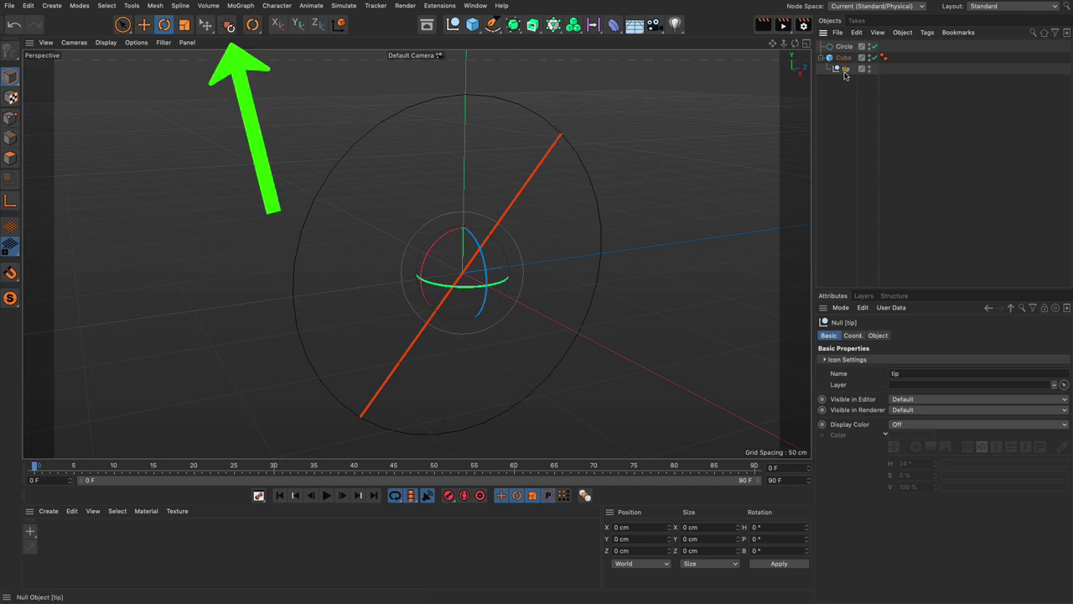
Step: Align tip to the Cube, set its Z position to 100 cm, then unparent it to the top level
click(228, 25)
click(144, 24)
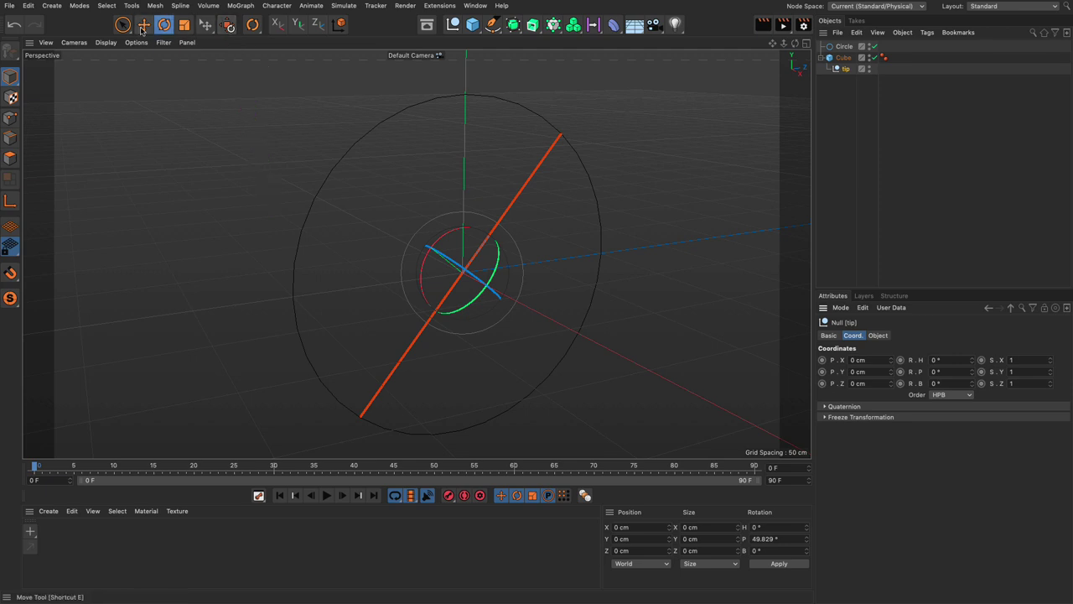
drag(503, 210, 570, 125)
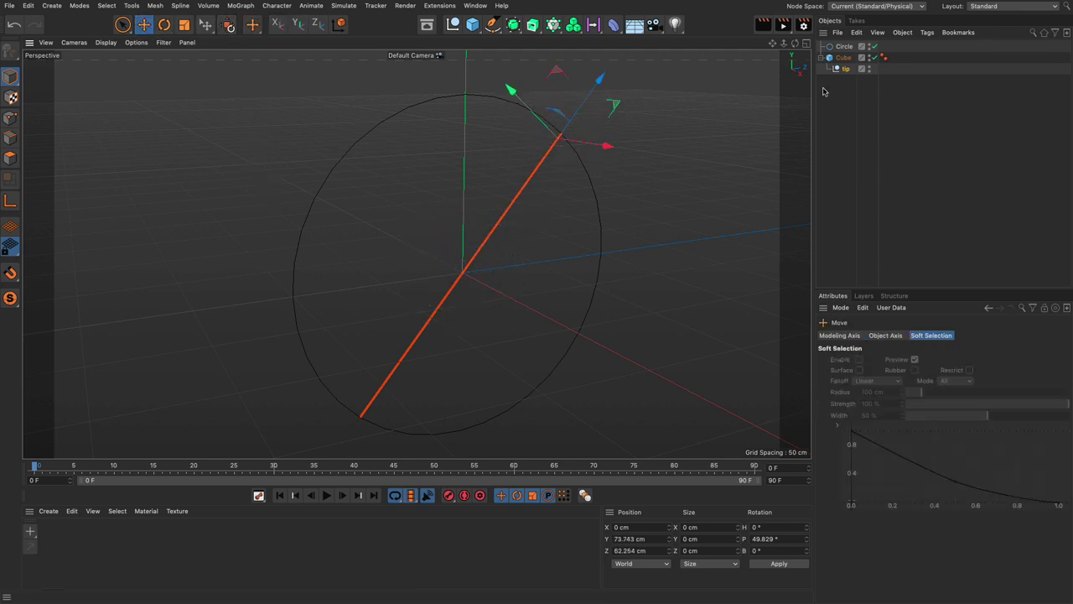
click(844, 71)
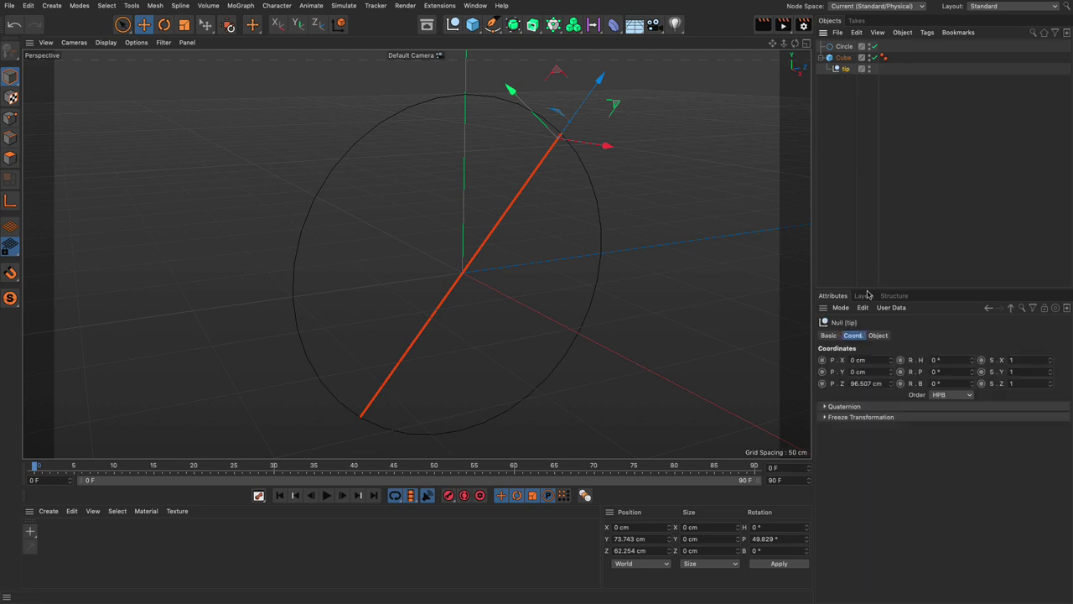
double_click(870, 383)
click(466, 272)
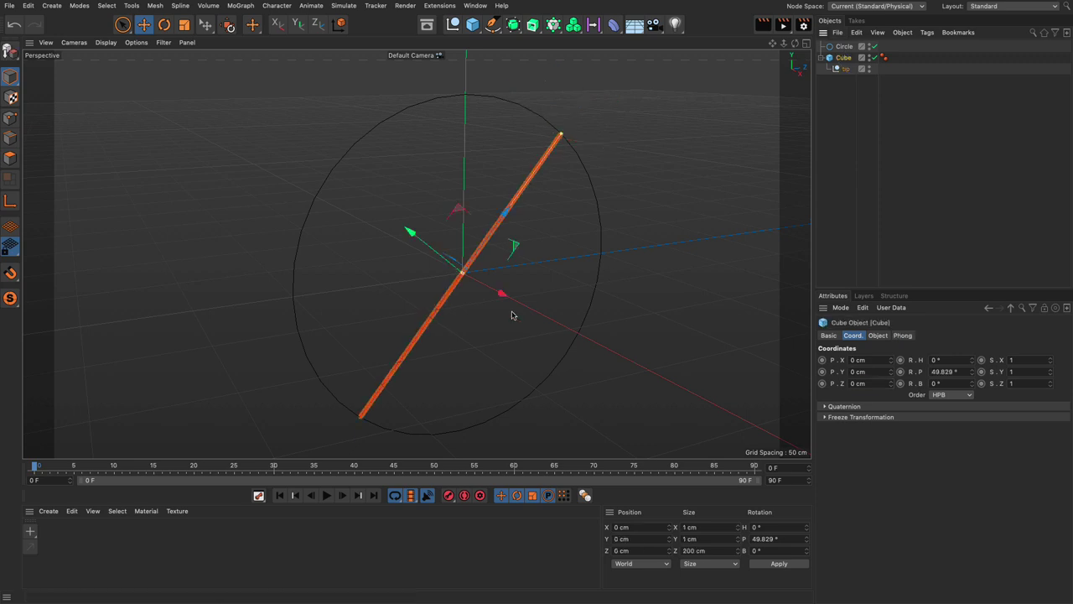
click(839, 72)
click(877, 384)
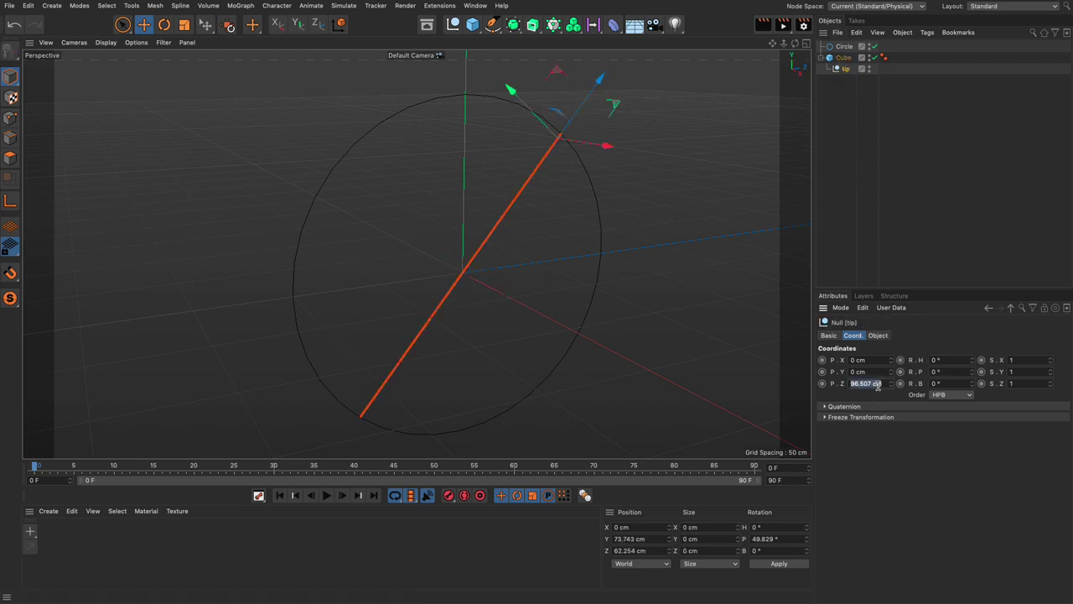
text(100)
key(Return)
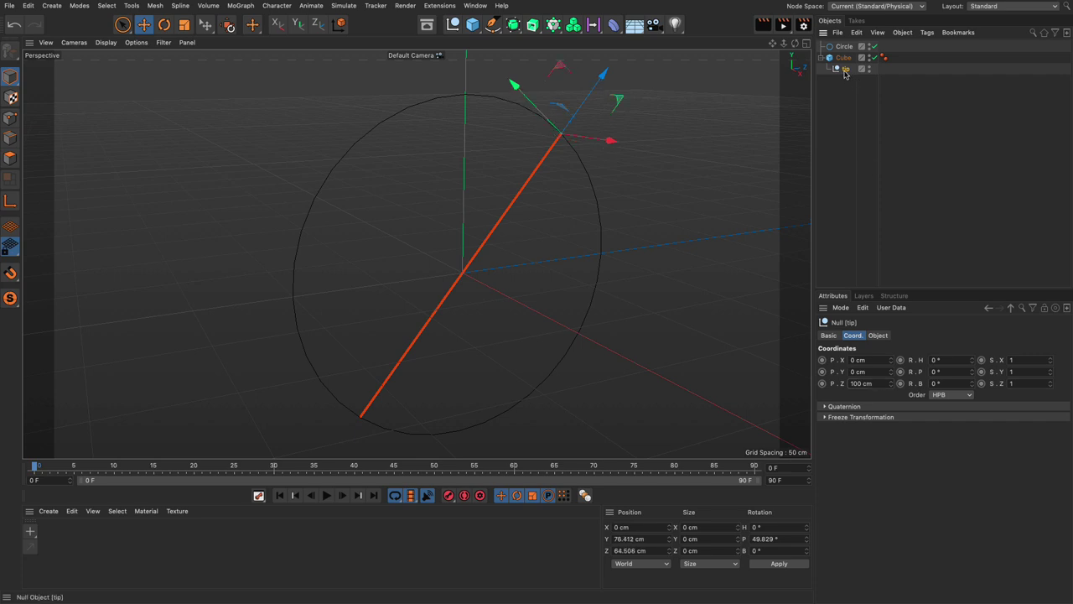
drag(845, 74, 833, 95)
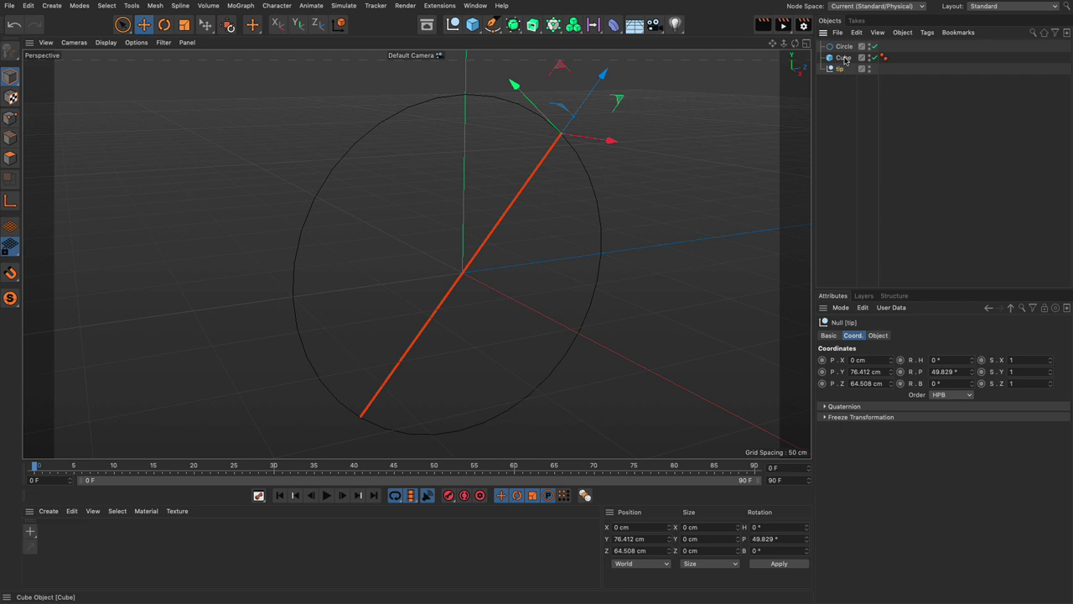
Step: Give the Cube a Target tag aimed at tip, then move tip to test the rod following
click(843, 58)
right_click(845, 58)
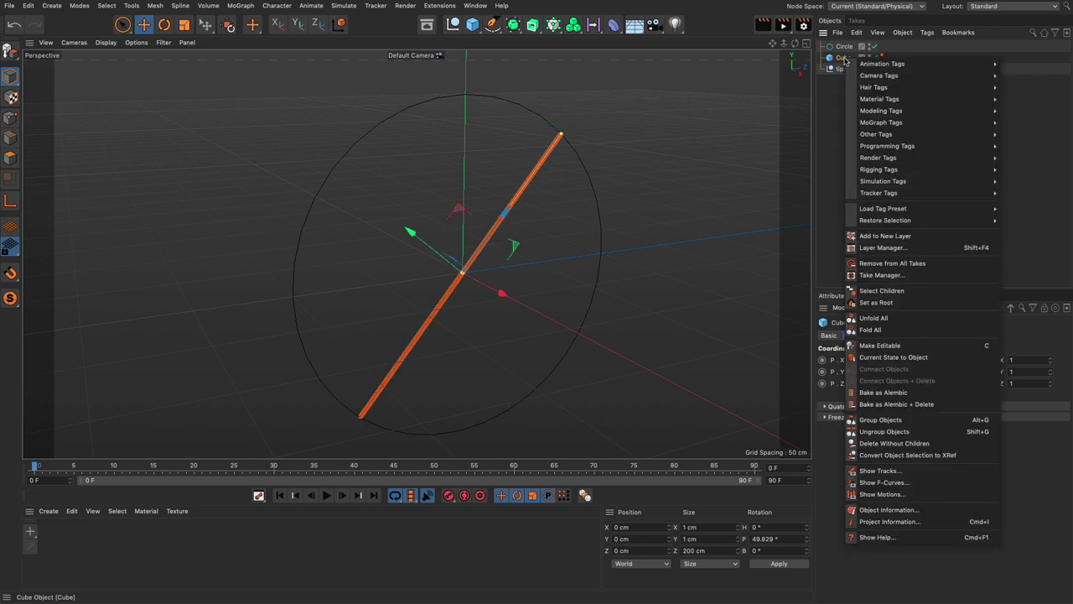
mouse_move(868, 67)
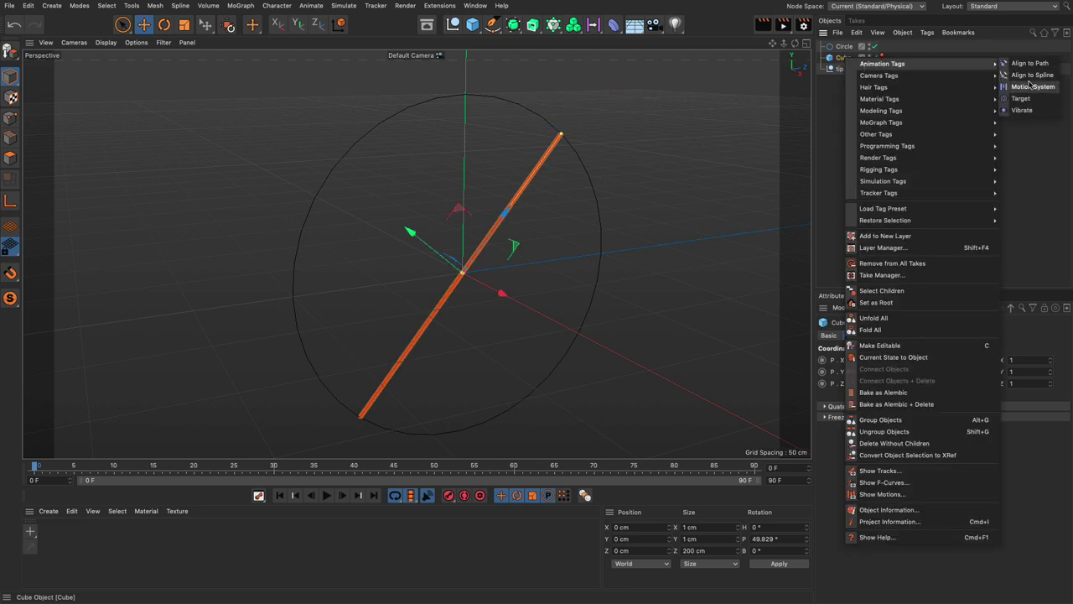
click(1023, 98)
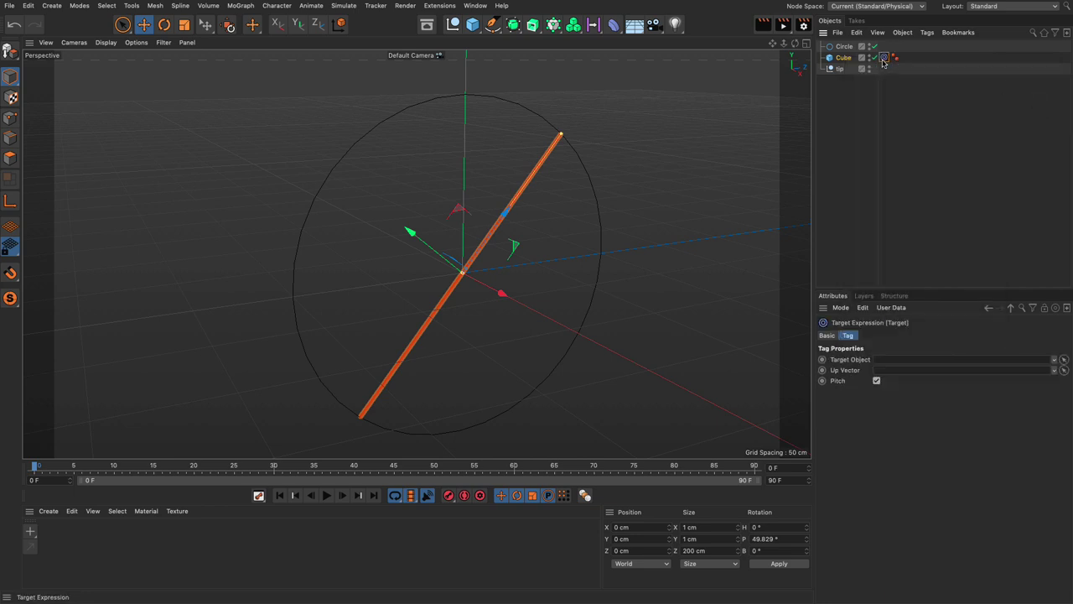
drag(839, 70, 898, 362)
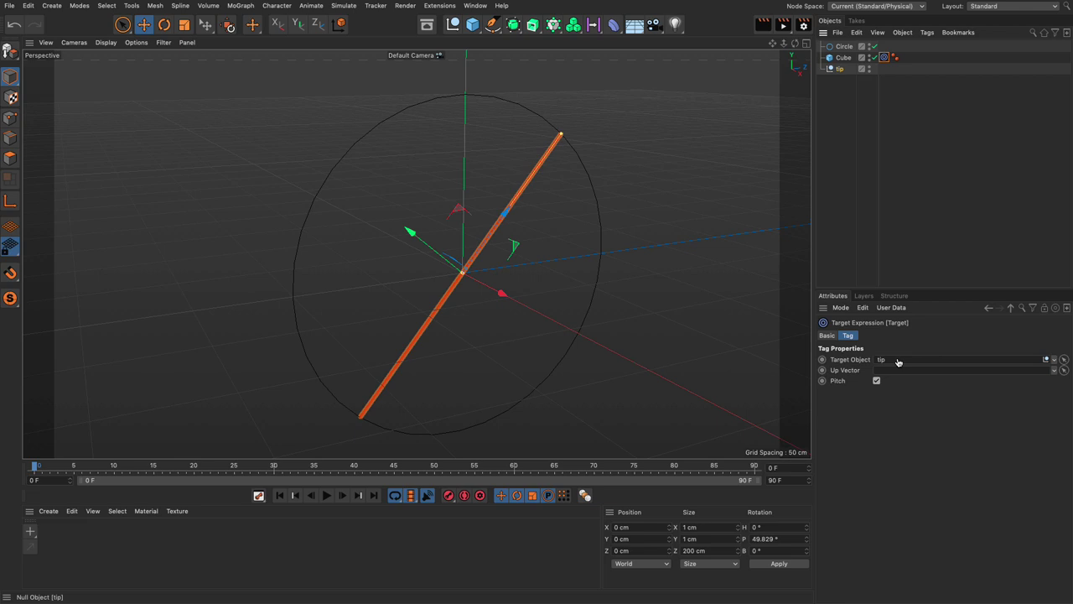
click(839, 68)
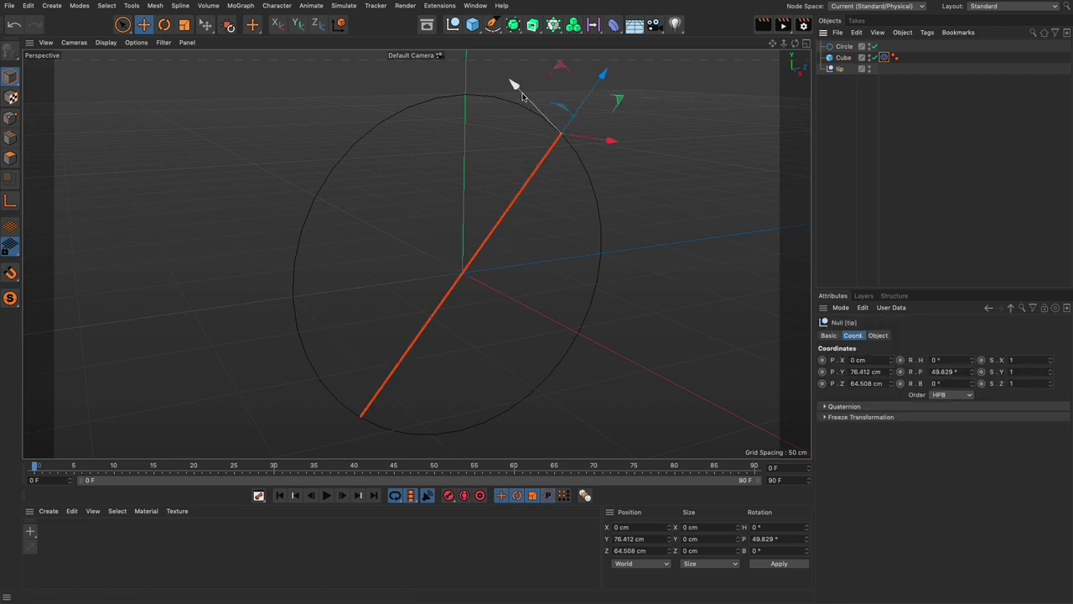
drag(513, 85, 545, 139)
Step: Add a sphere-shaped null, raise it along Y to about 75.5 cm, and rename it Y
click(453, 25)
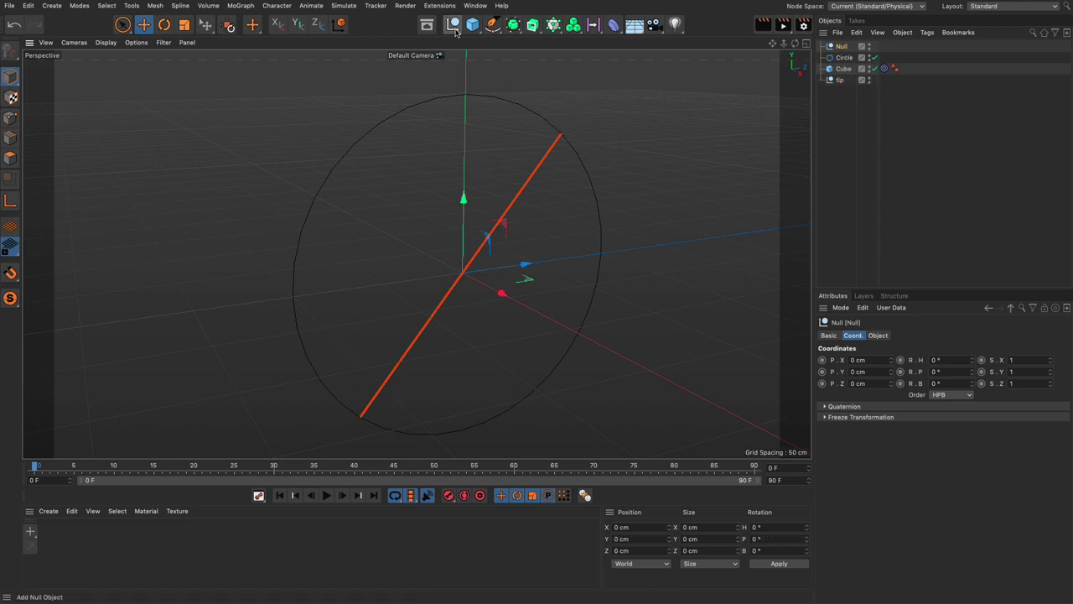
click(886, 337)
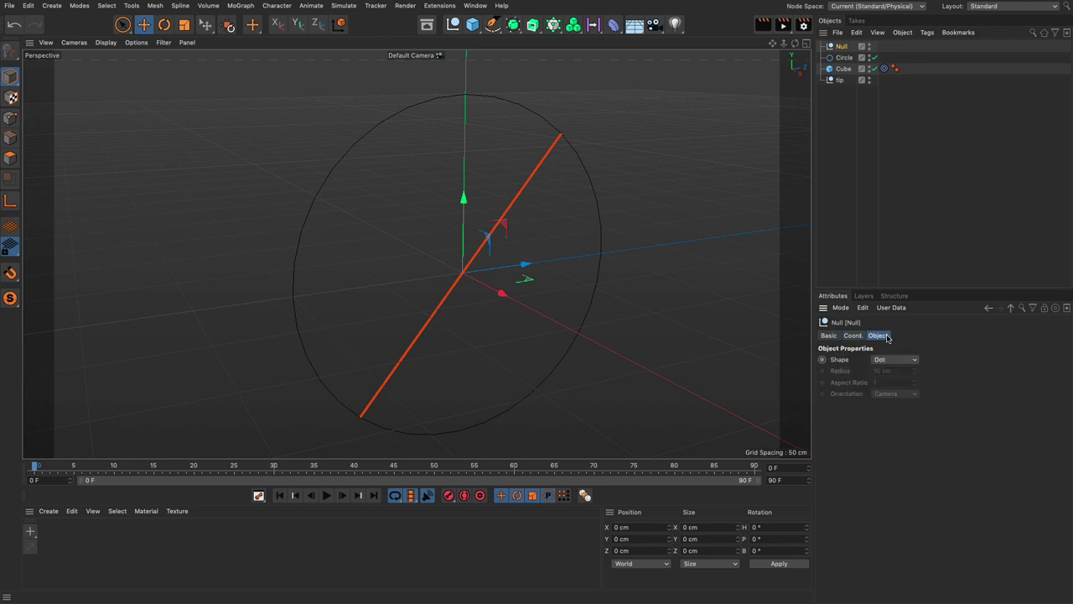
click(886, 360)
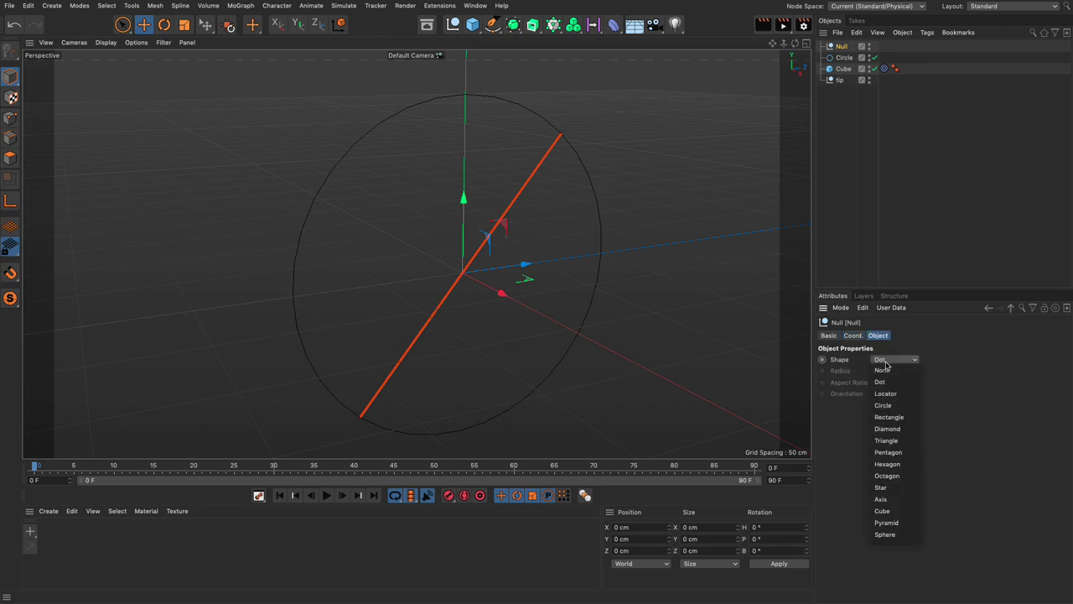
click(897, 536)
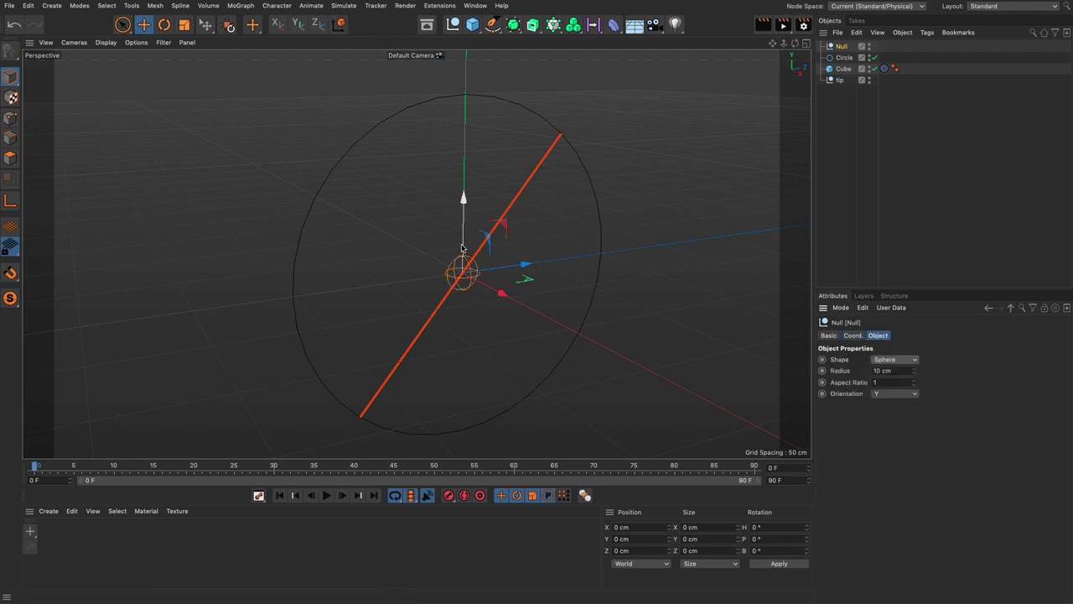
drag(463, 251, 454, 112)
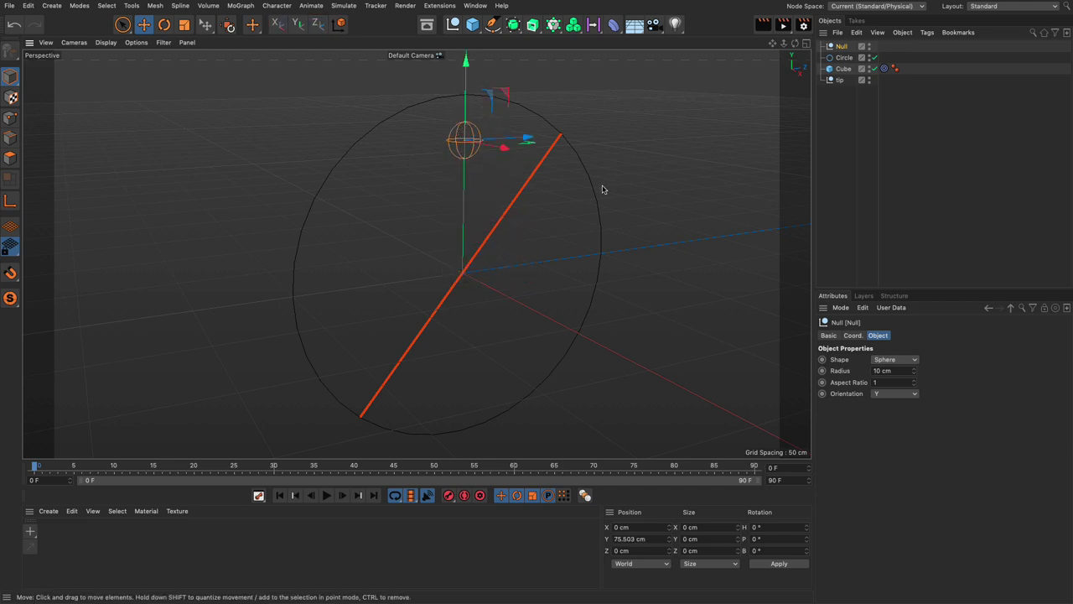
double_click(843, 47)
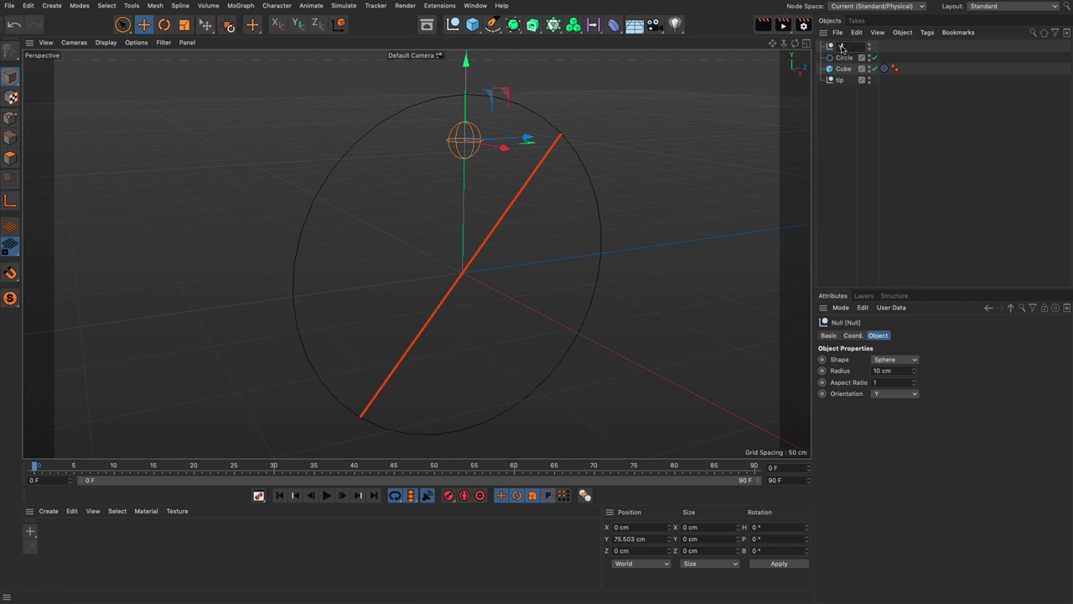
key(Return)
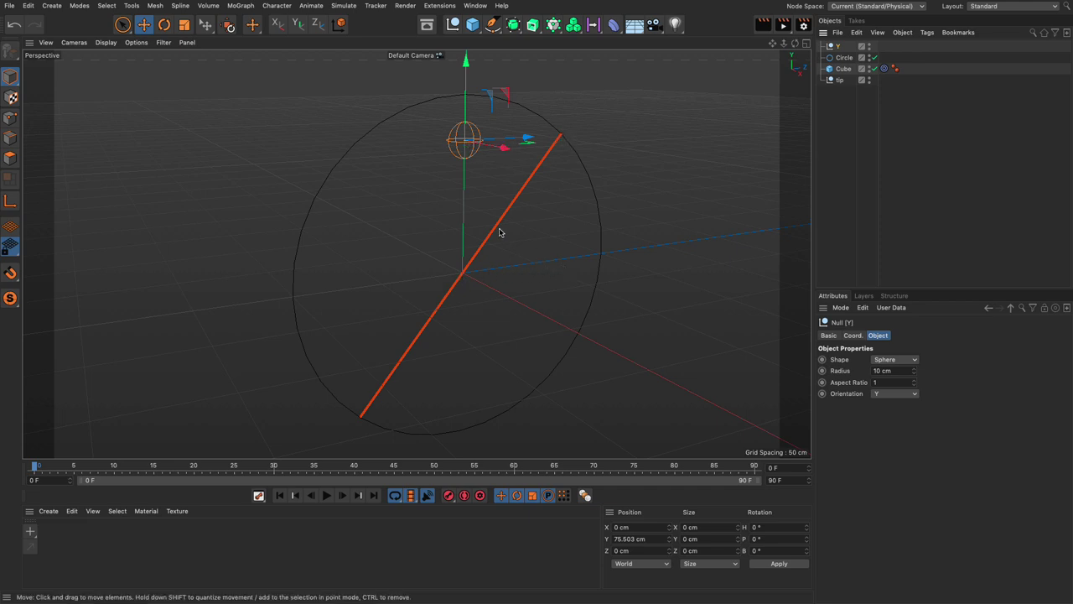
Step: Set the tip null's shape to Sphere with a 4 cm radius
click(841, 80)
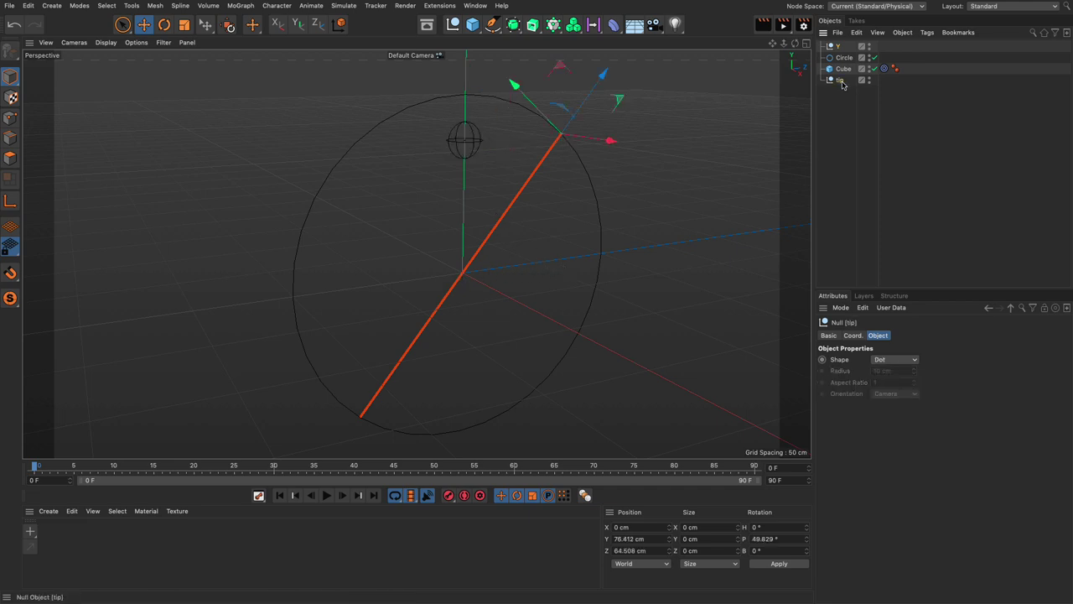
click(895, 359)
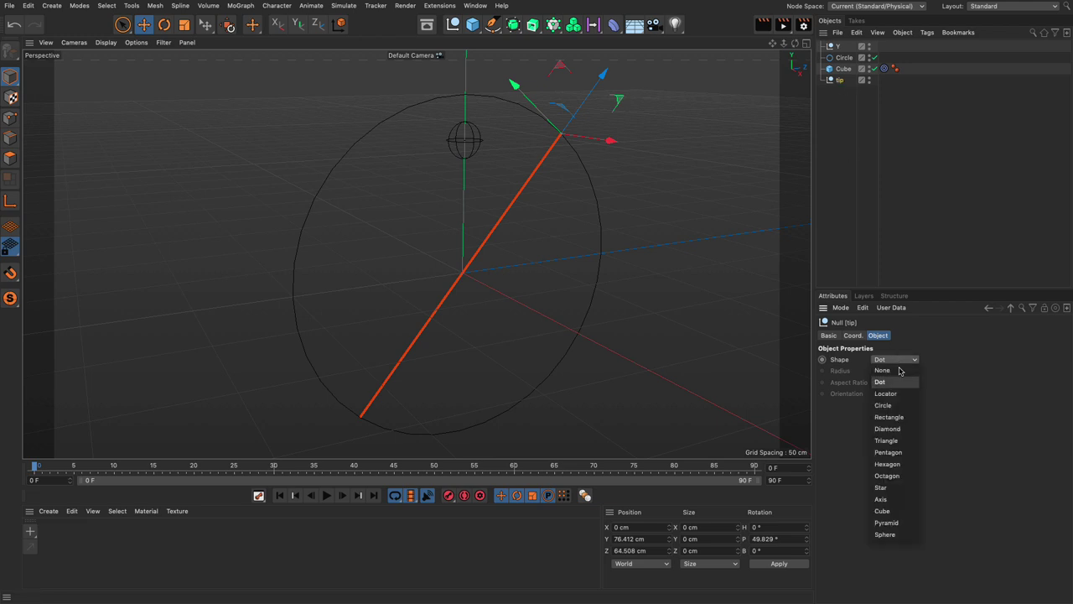
click(912, 536)
alt+drag(551, 161, 730, 271)
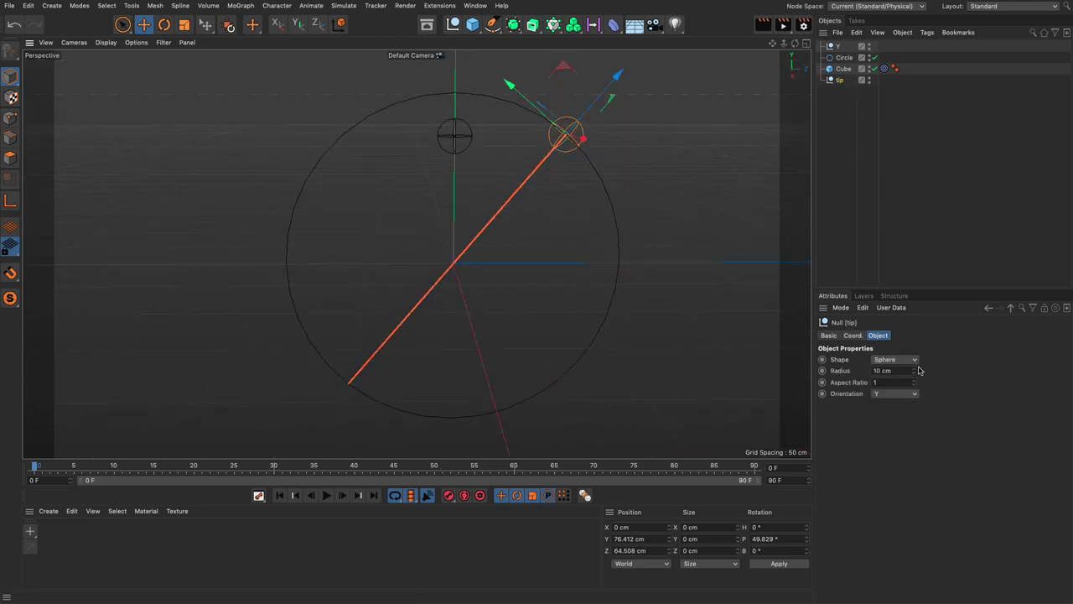
drag(914, 371, 914, 384)
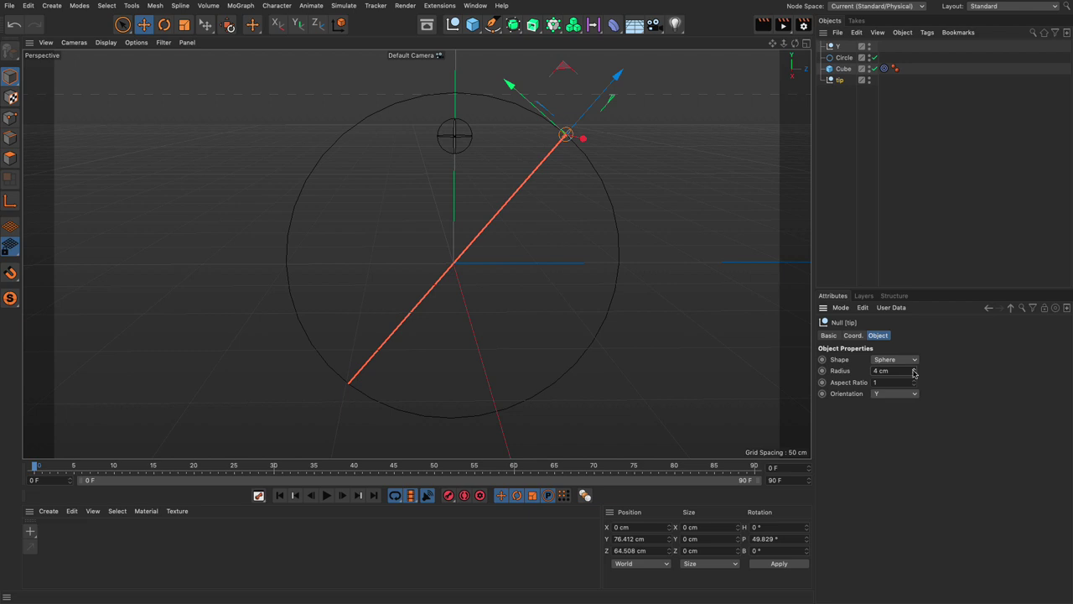
alt+drag(518, 142, 696, 125)
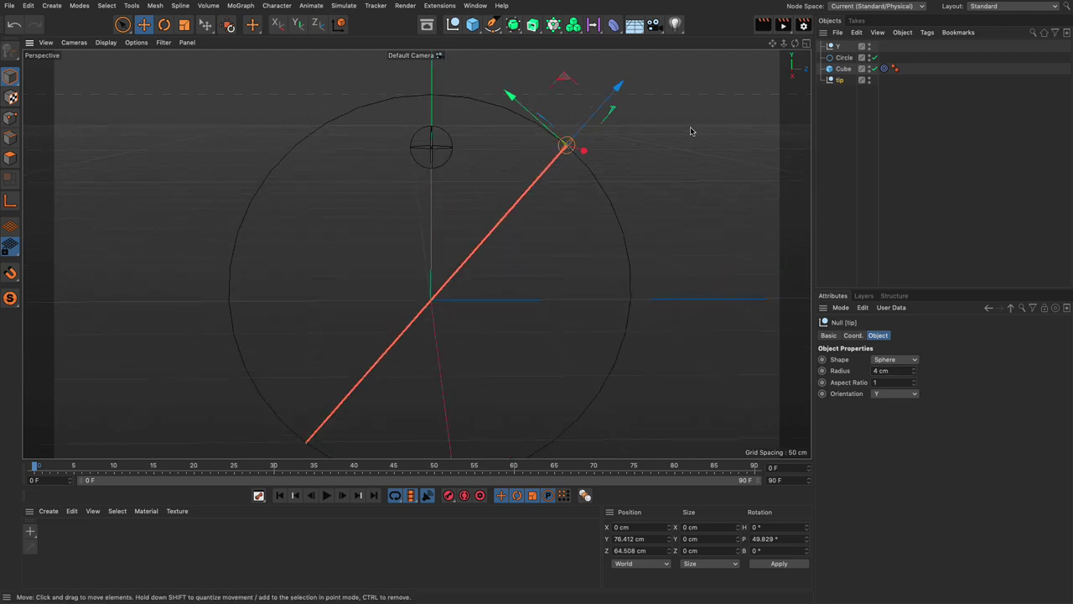
Step: Give the Y null a custom green display colour
click(838, 46)
click(840, 338)
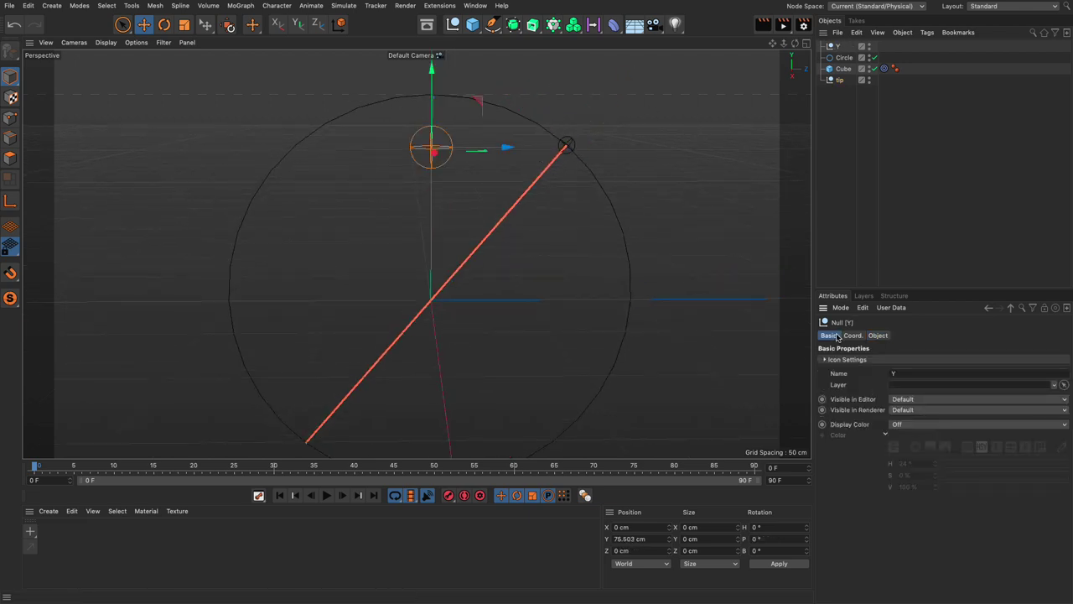
click(905, 424)
click(909, 451)
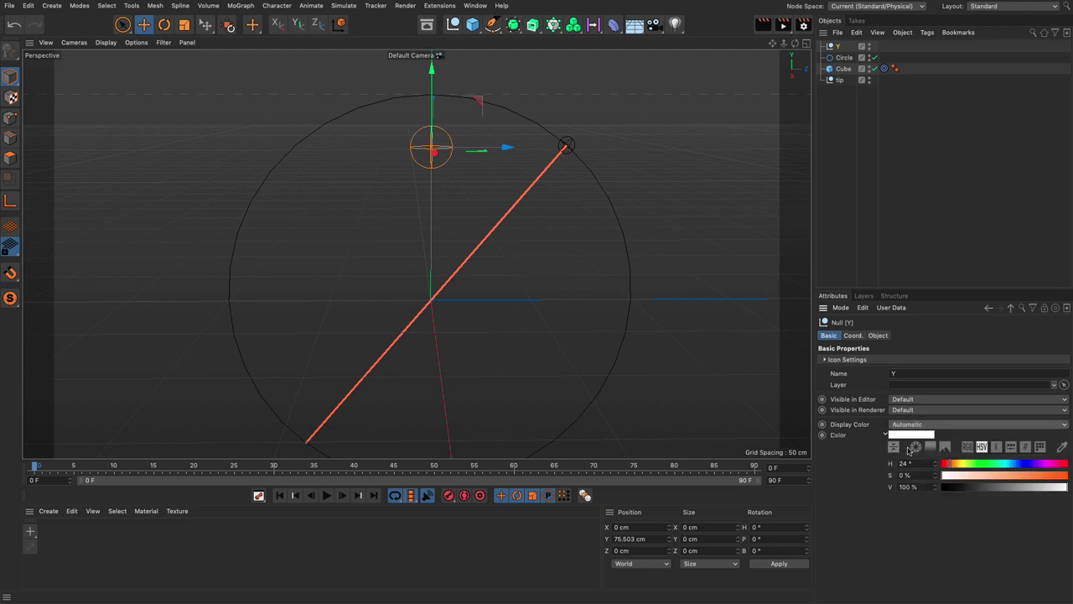
click(990, 464)
click(1010, 474)
click(837, 99)
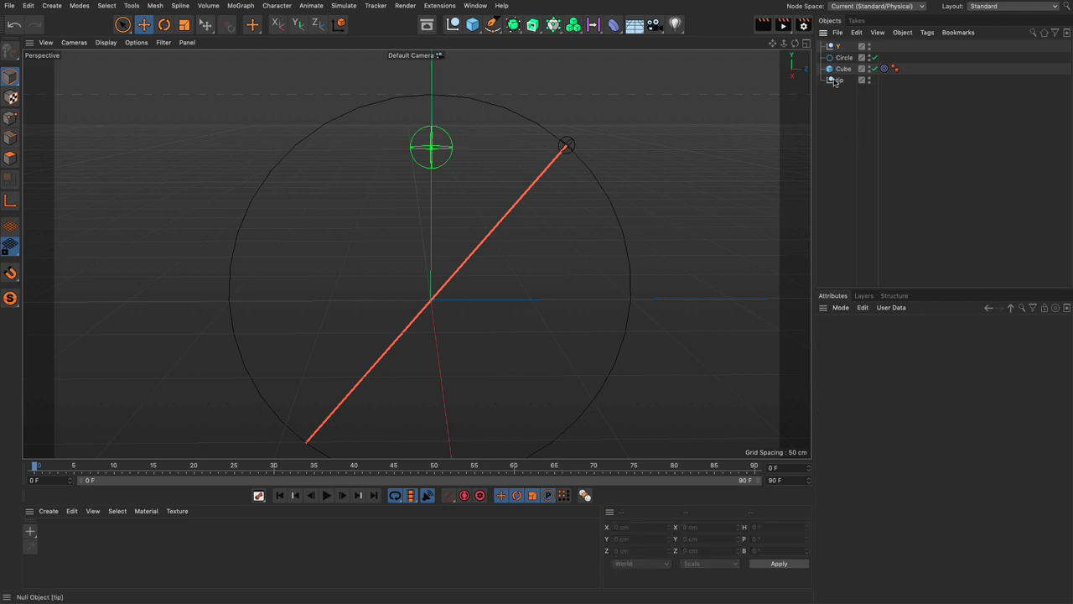
Step: Give the tip null a custom blue display colour (H 213°, S 100%, V 100%)
click(836, 80)
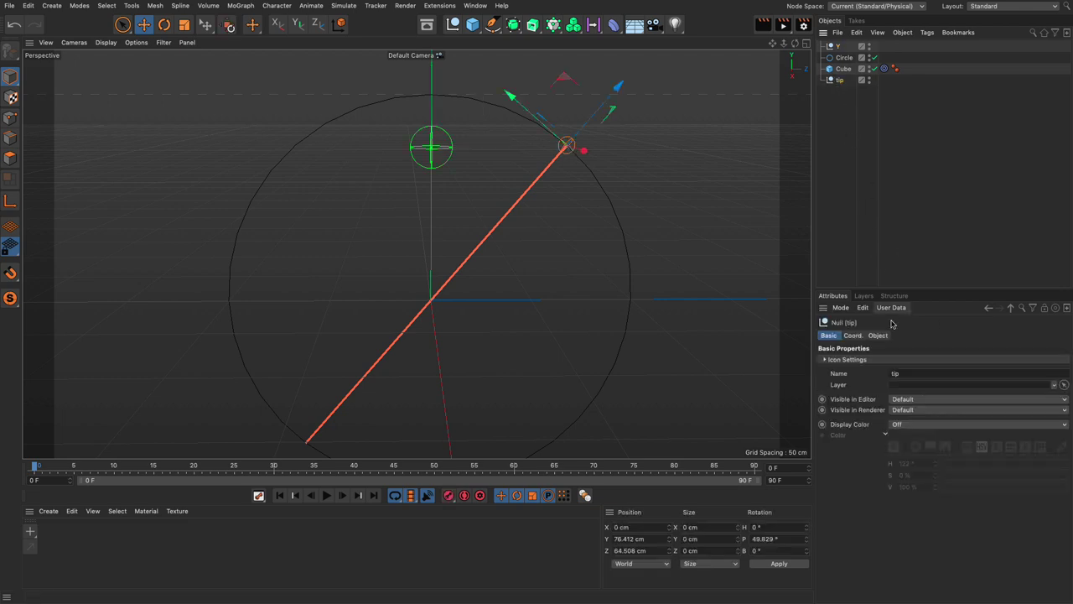
click(922, 425)
click(924, 449)
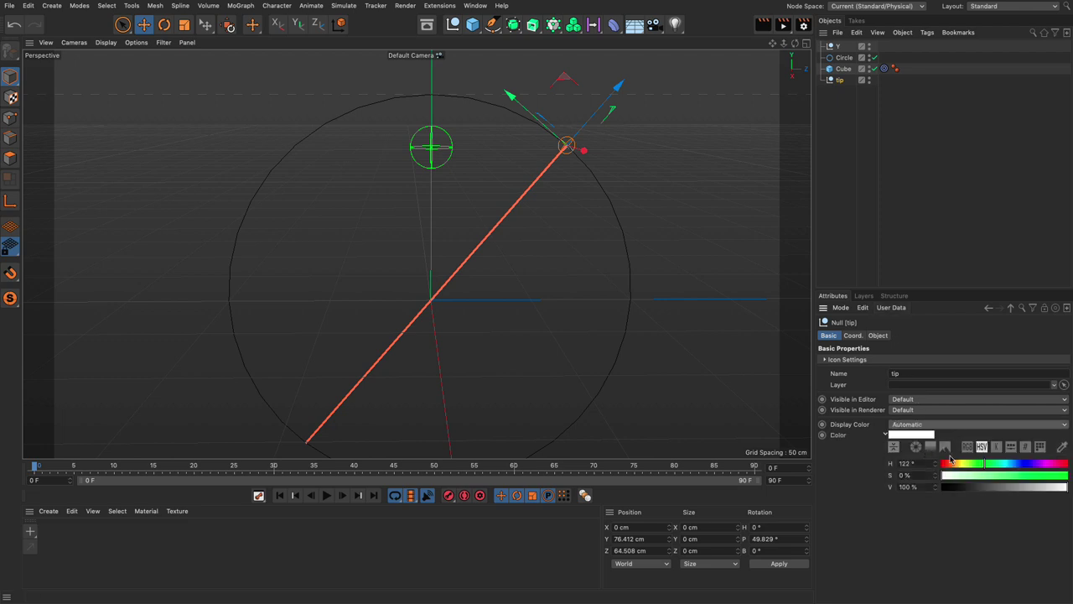
click(1017, 463)
click(1014, 474)
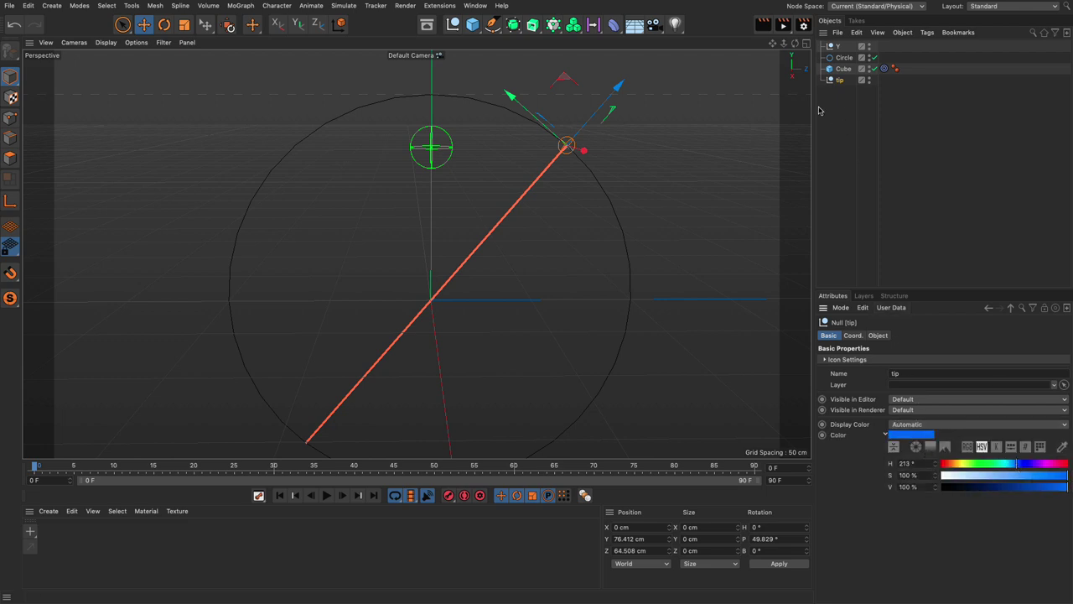
click(838, 129)
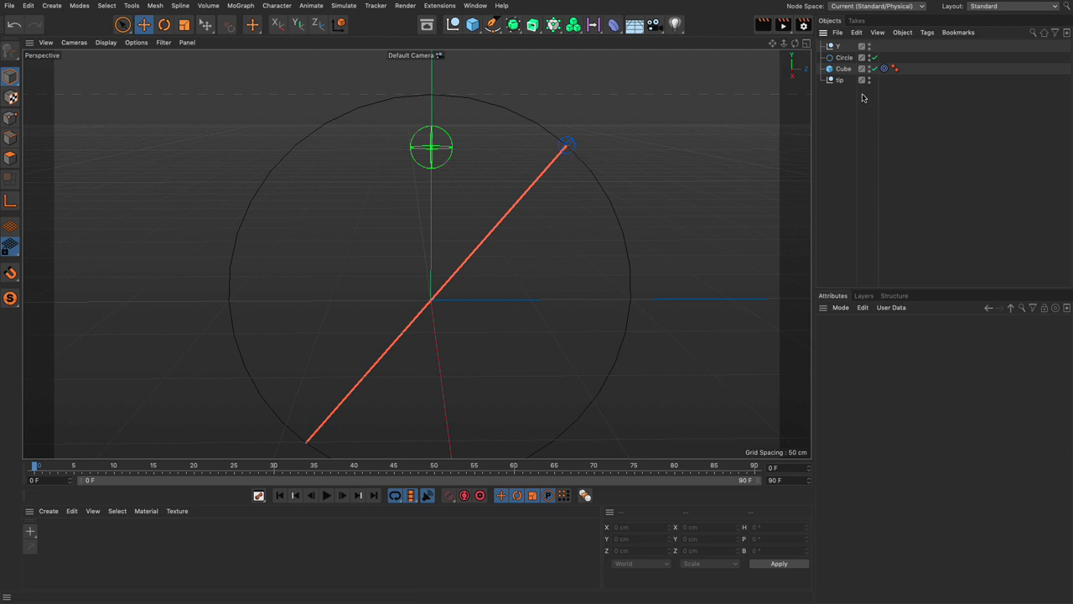
Step: Set the tip null's R.P pitch rotation to 0° in the Coord. tab
click(839, 81)
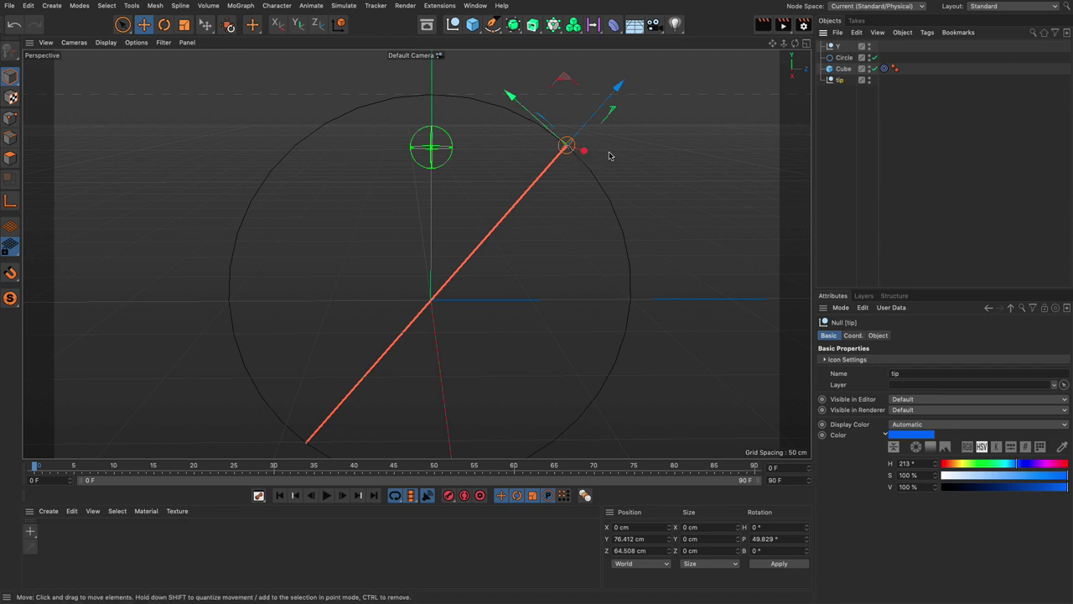
click(859, 336)
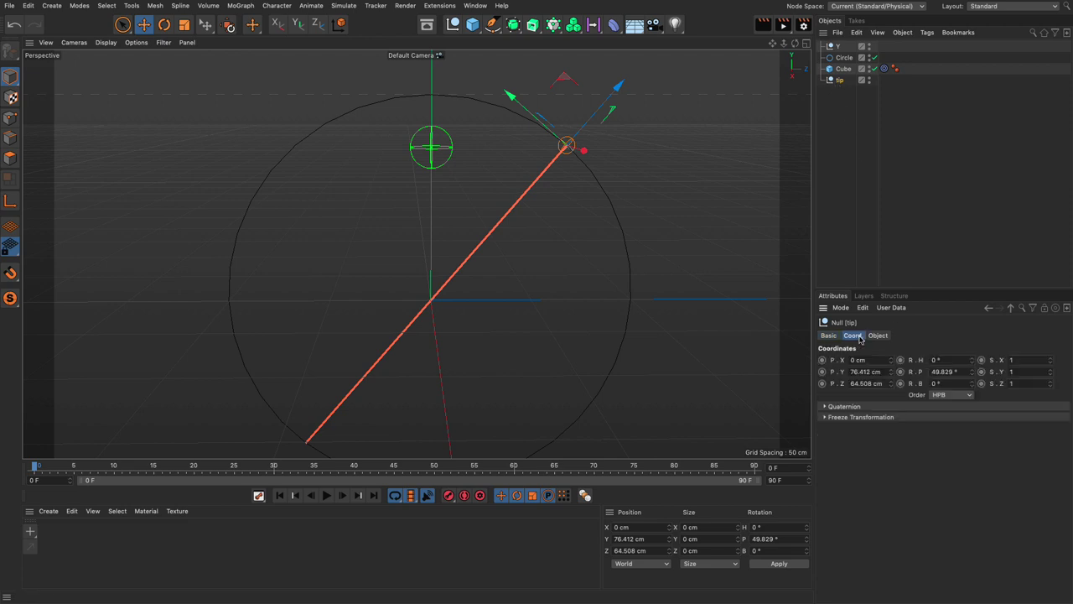
double_click(966, 371)
text(0)
key(Return)
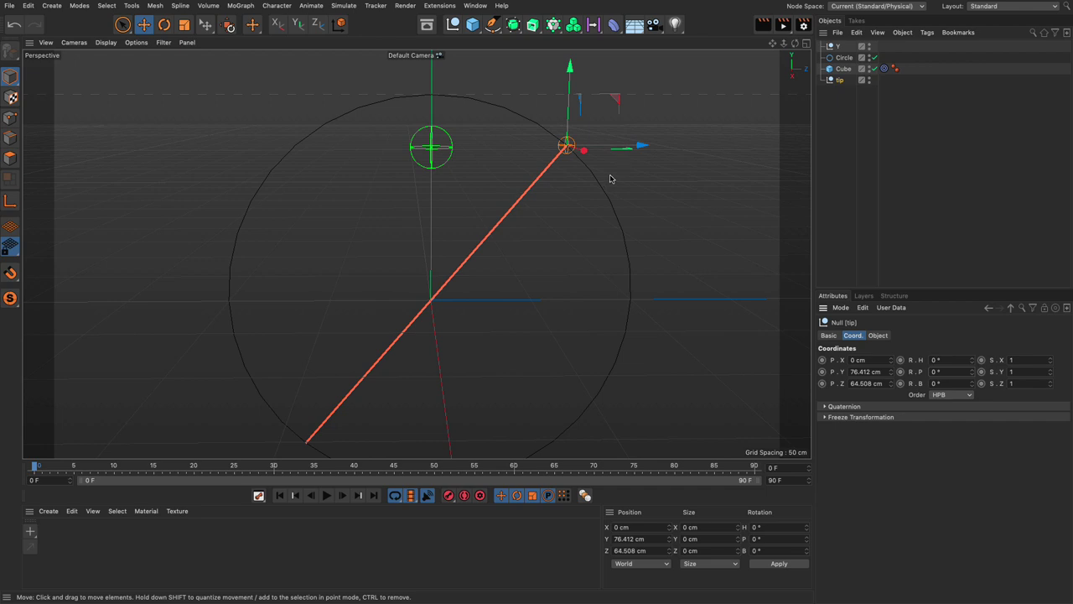
Step: Add an XPresso tag to tip and enlarge the XPresso Editor window
right_click(840, 81)
mouse_move(889, 168)
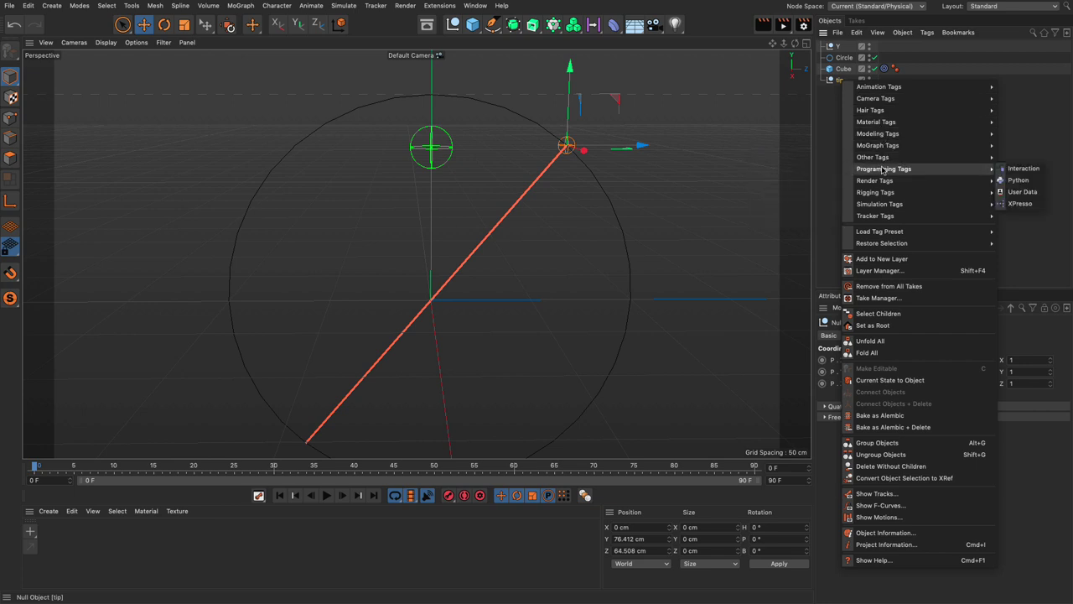
click(1019, 203)
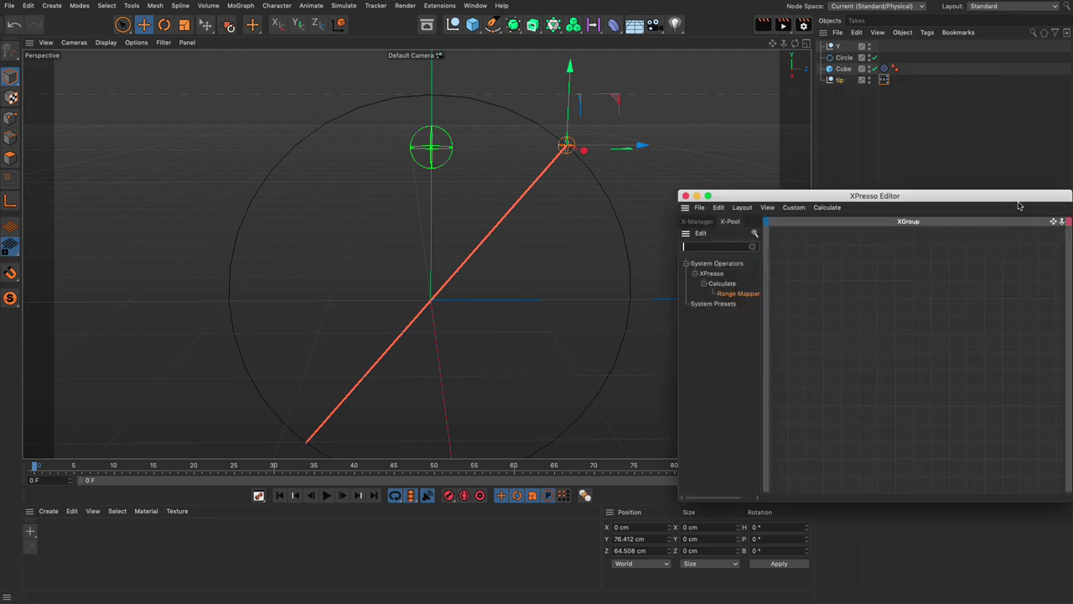
drag(881, 197, 446, 238)
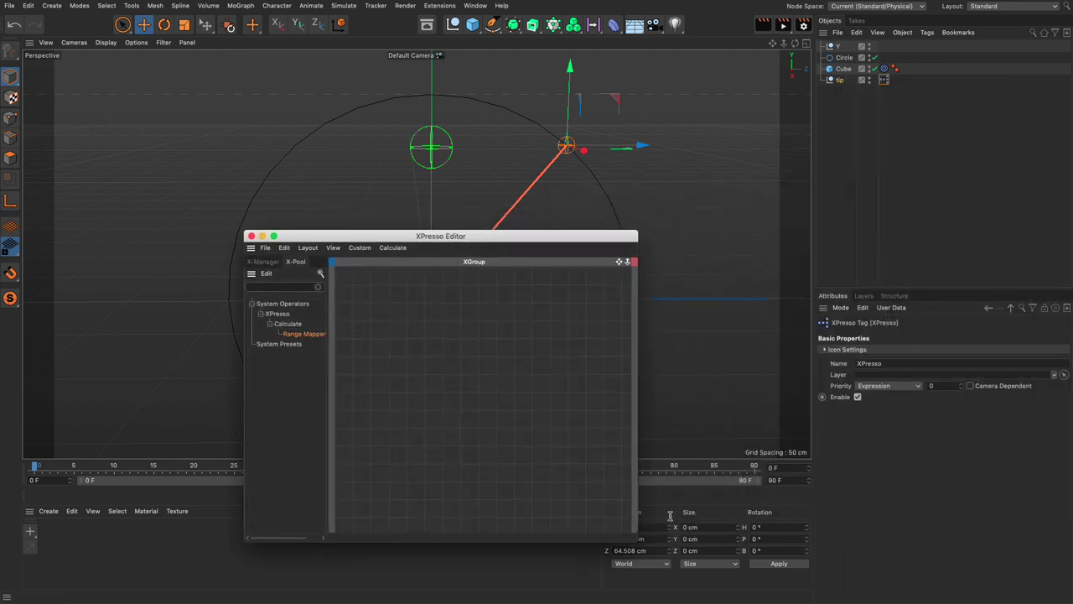
drag(638, 541, 823, 556)
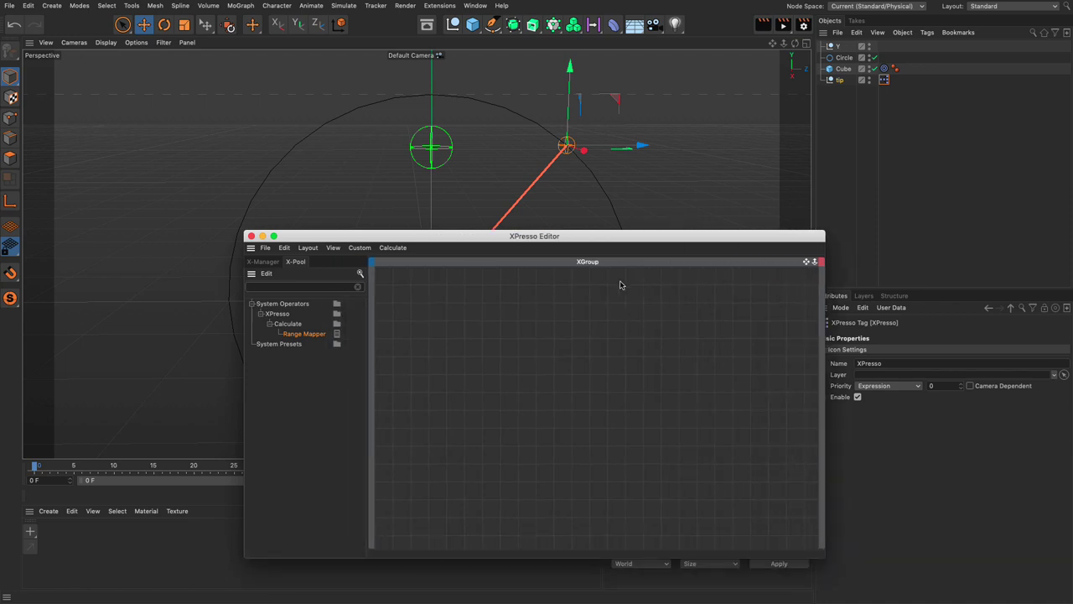
drag(603, 239, 581, 281)
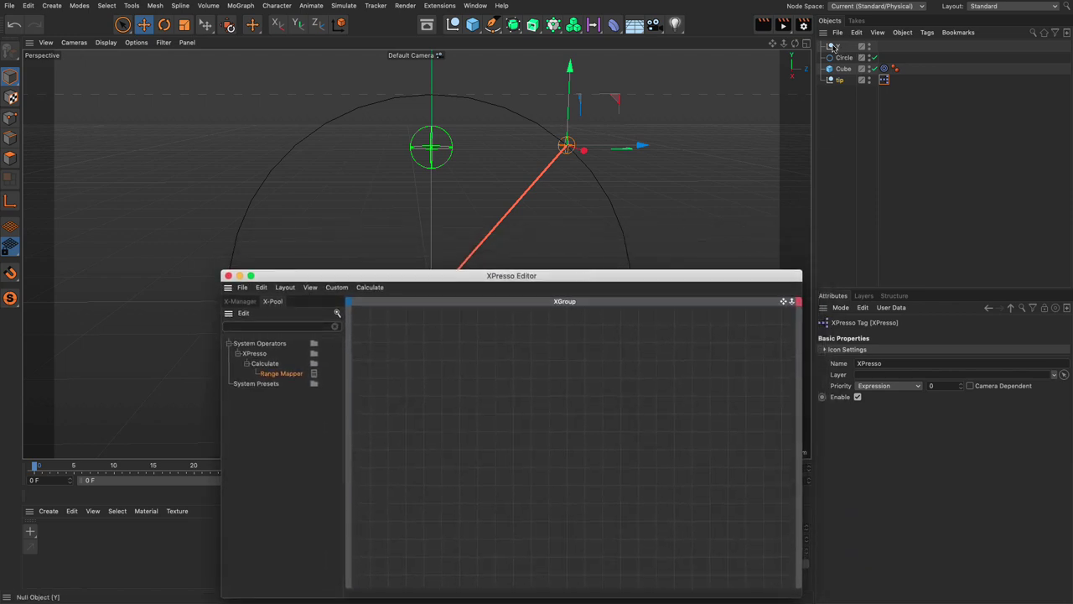
Step: Add Y and tip nodes, connecting Y's Position.Y output to tip's Position.Y input
drag(401, 357, 404, 355)
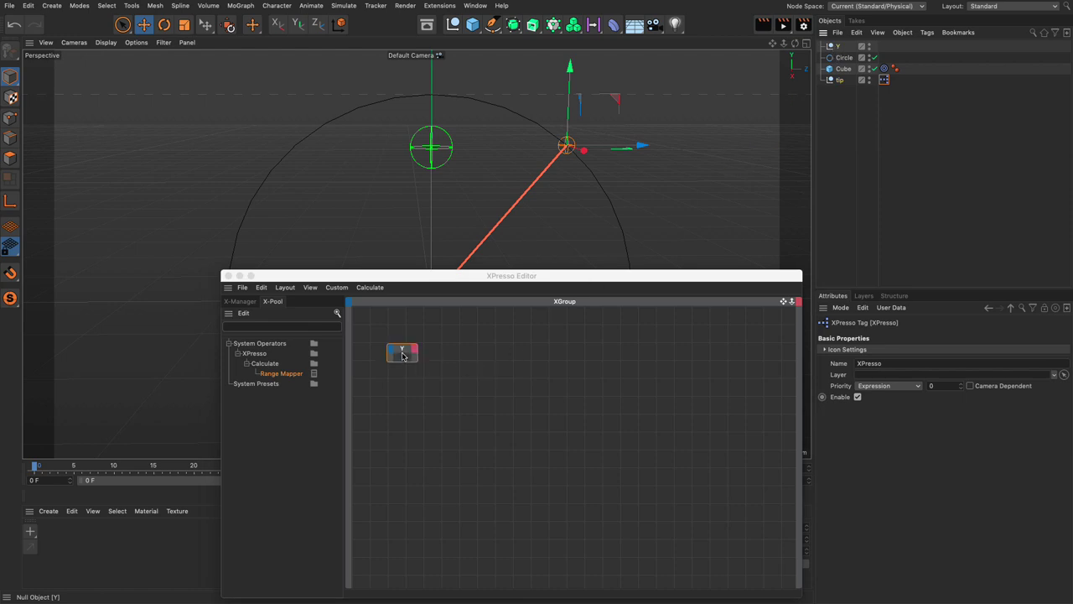
drag(612, 276, 580, 274)
click(837, 45)
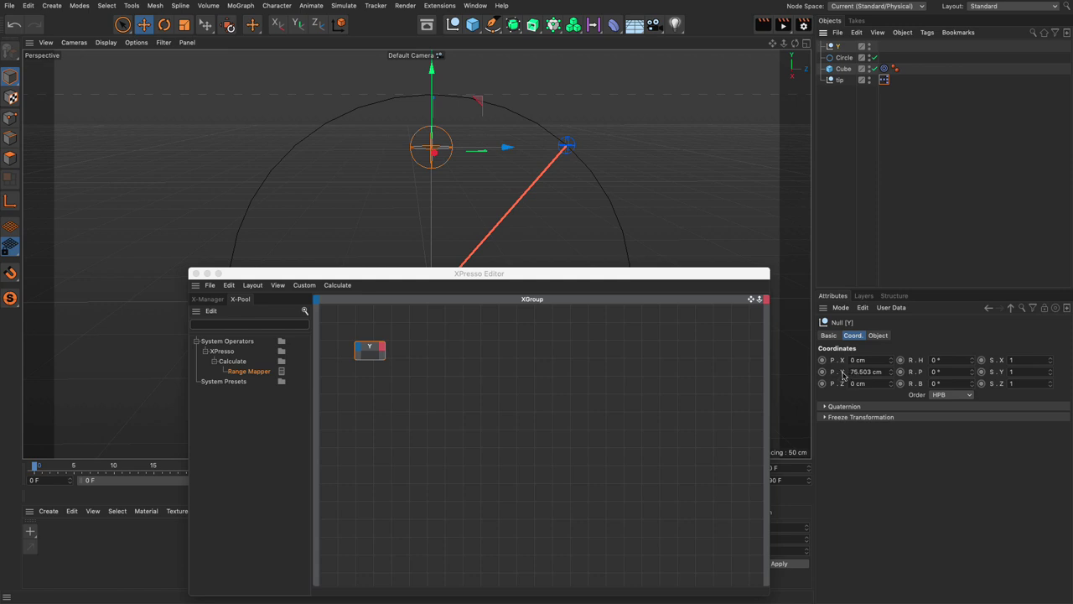
drag(843, 374, 384, 348)
click(374, 349)
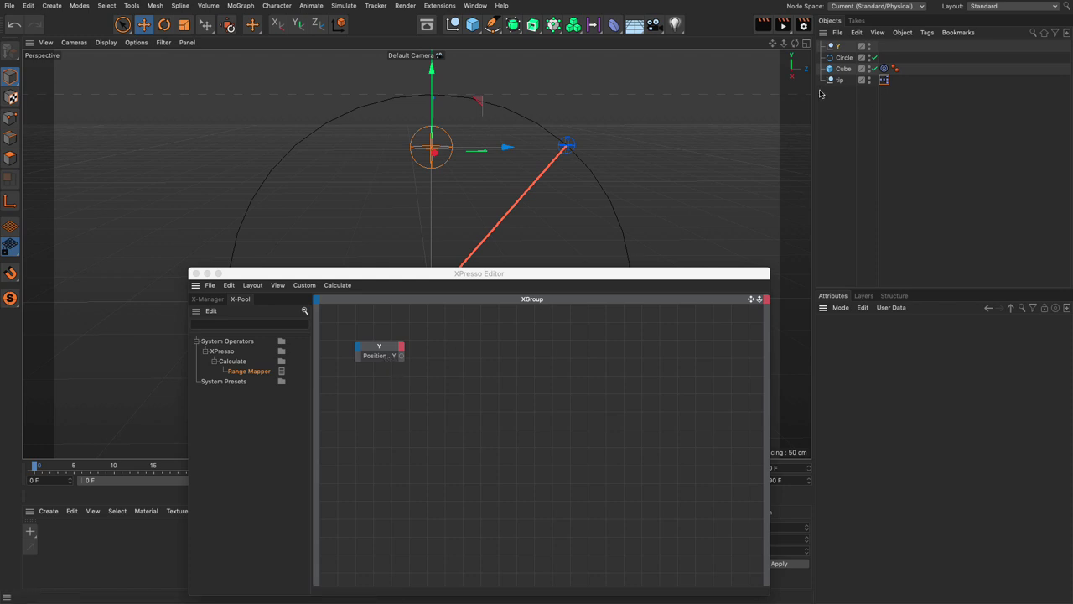
drag(840, 82, 540, 352)
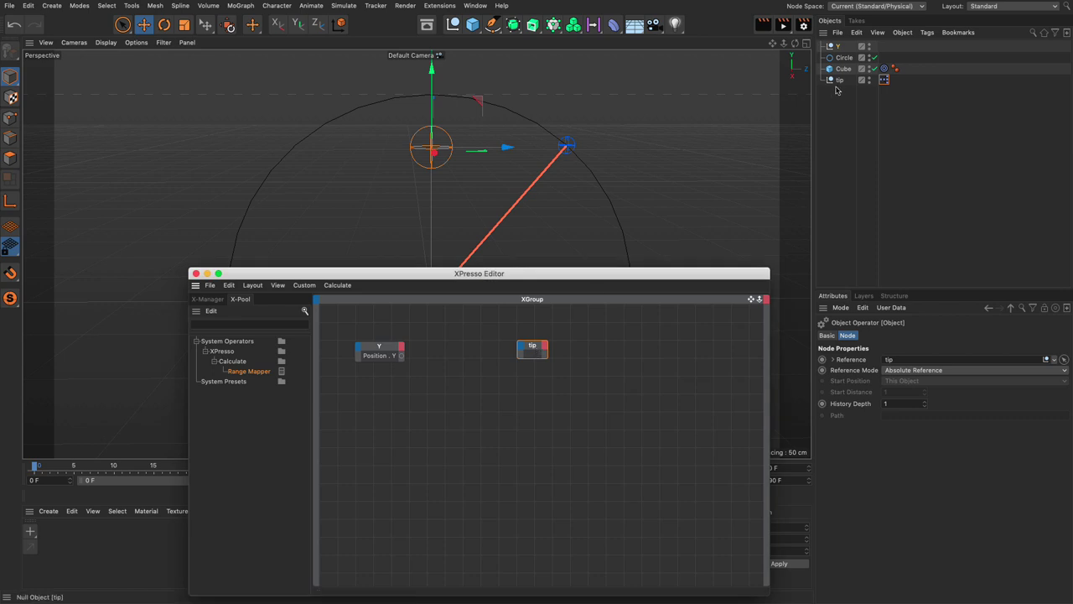
double_click(889, 359)
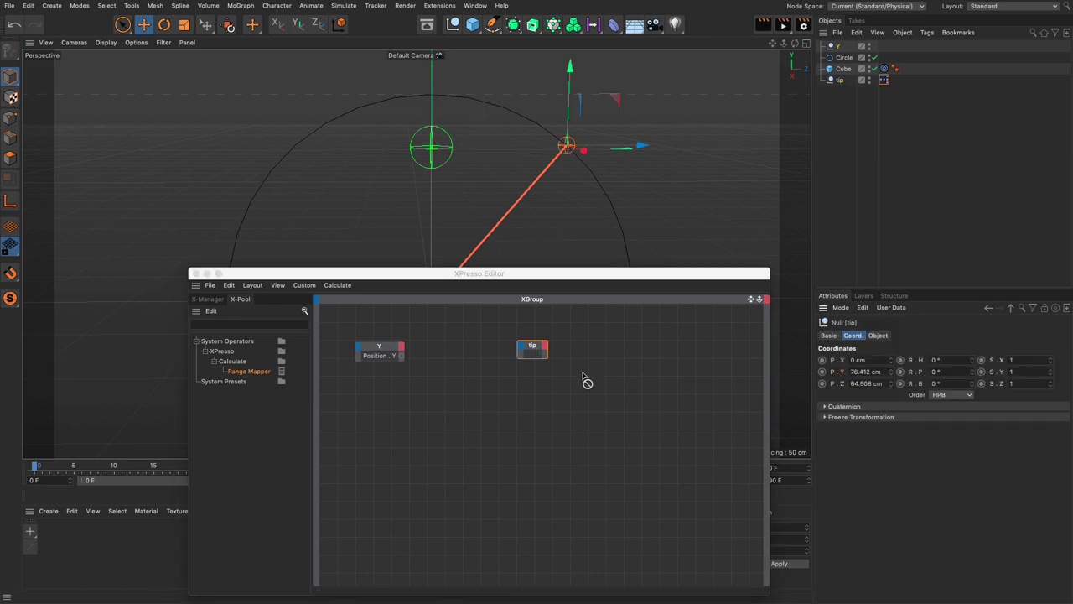
drag(581, 382, 399, 359)
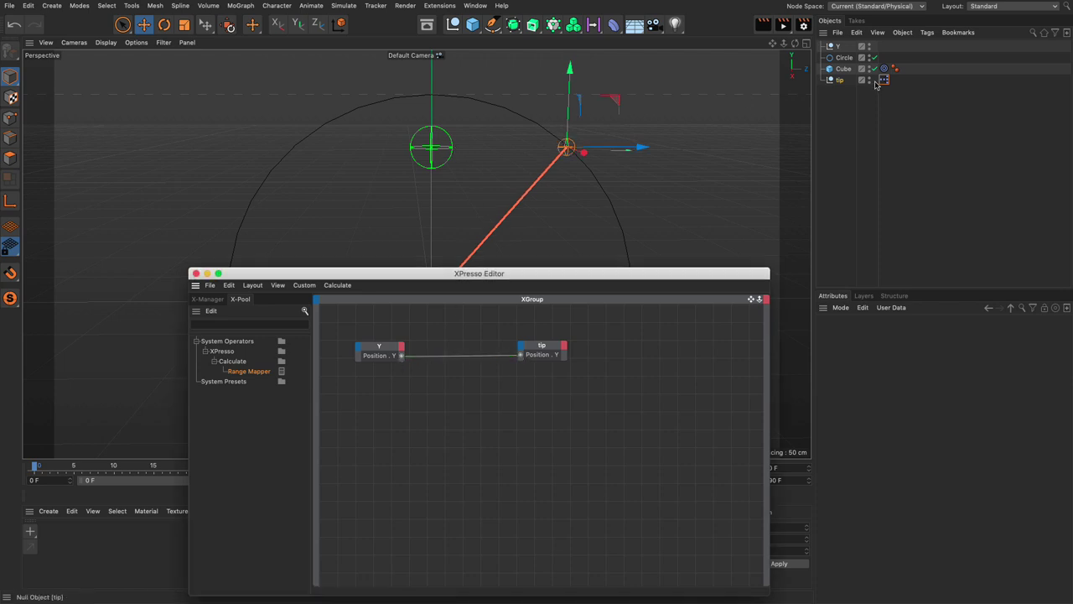
Step: Move the Y null to check that tip follows it in height
click(844, 50)
drag(431, 105, 413, 122)
drag(526, 276, 498, 393)
Step: Slide the tip null along Z back onto the circle, to about 73 cm
click(840, 81)
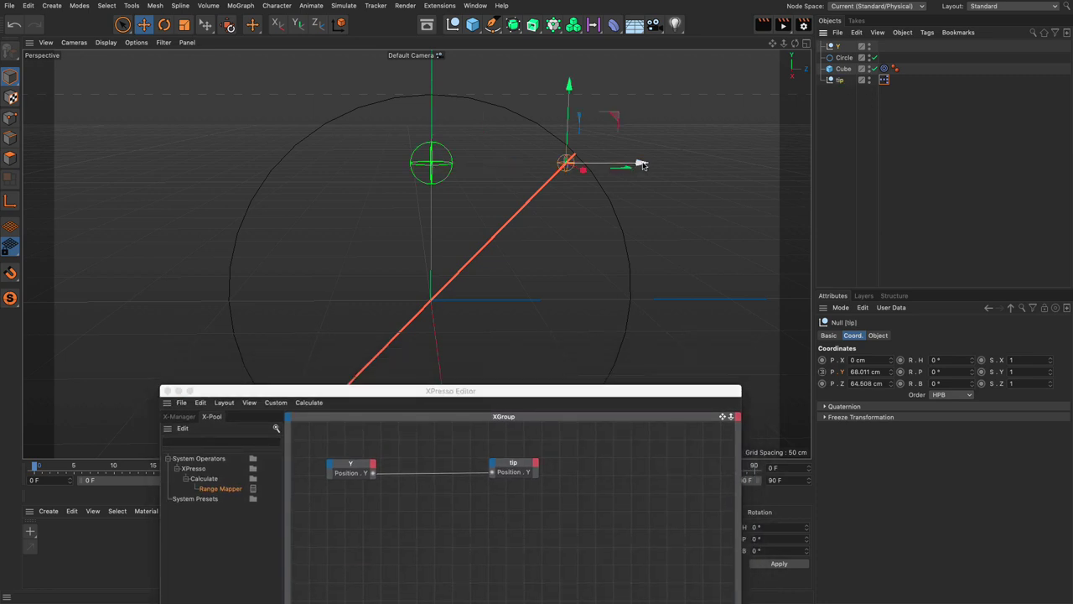
drag(642, 164, 660, 160)
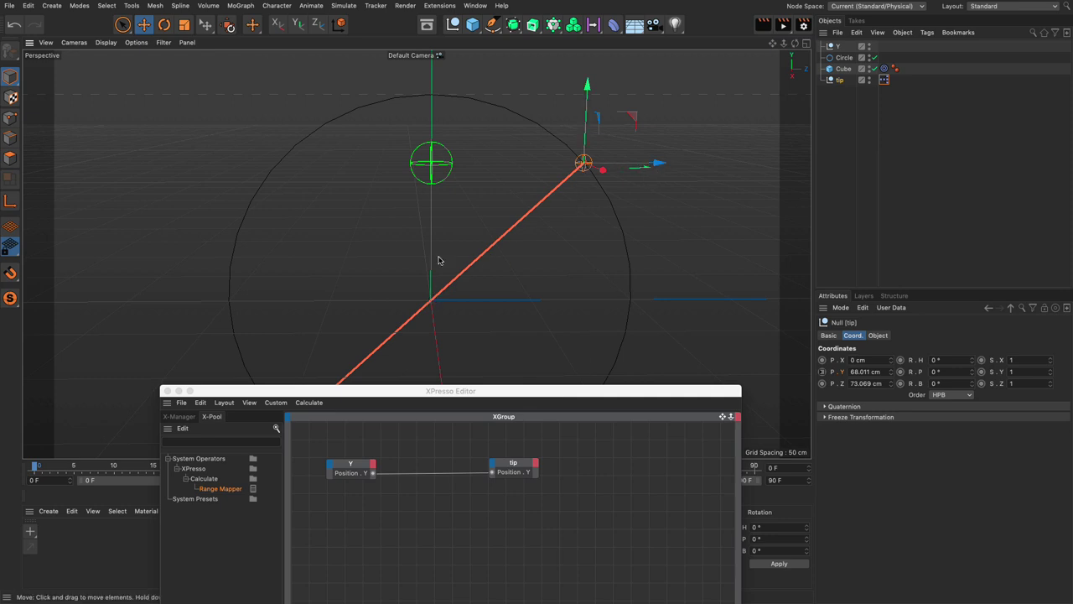
click(478, 399)
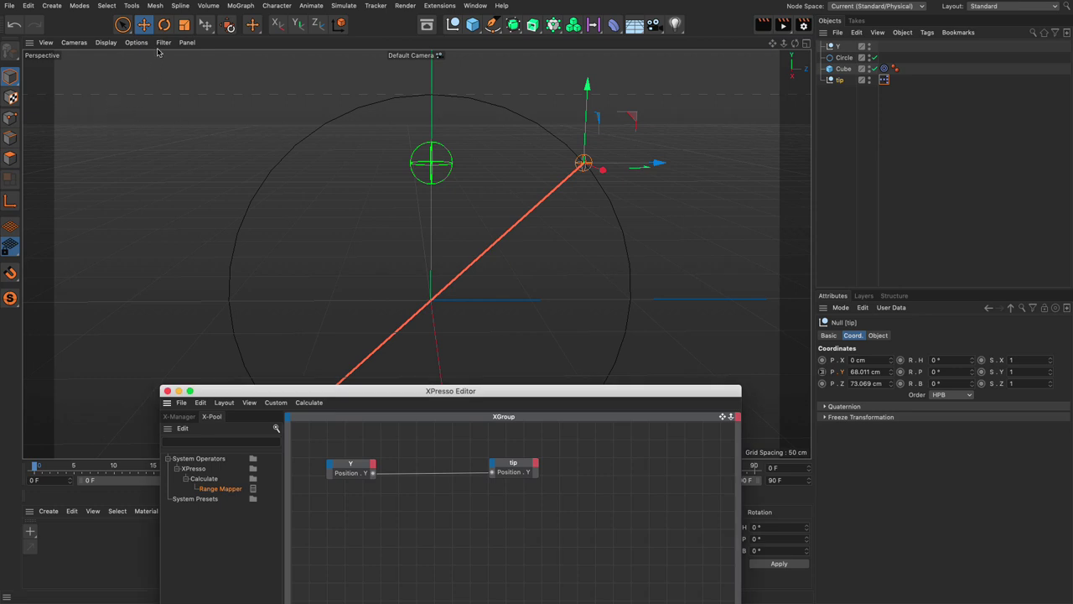
Step: Handwrite z = √(R² − y²) with Doodle Paint at the viewport's top-left
click(132, 8)
mouse_move(139, 176)
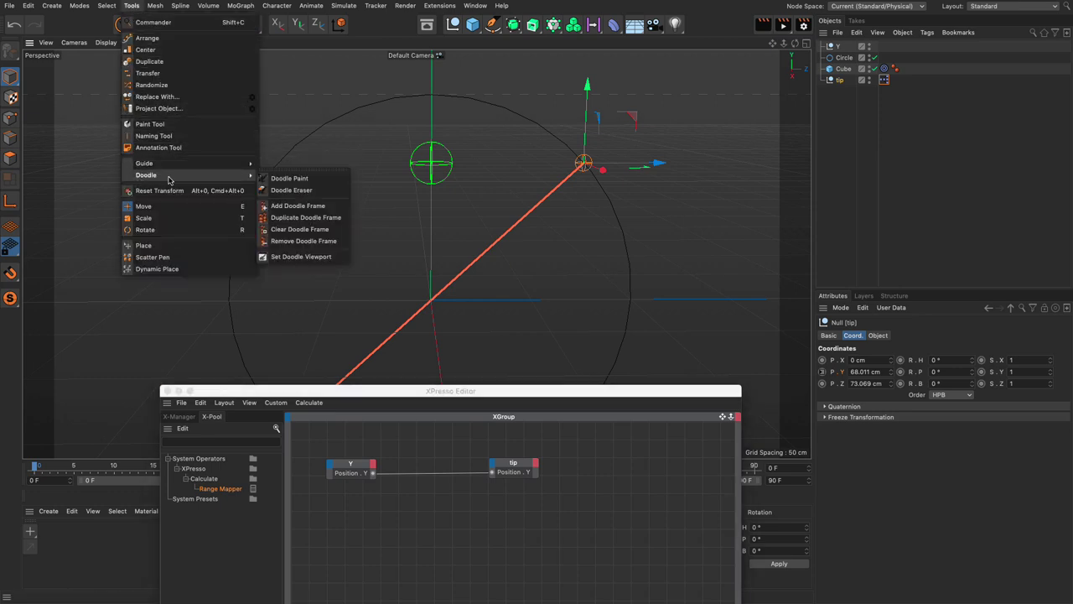
click(285, 178)
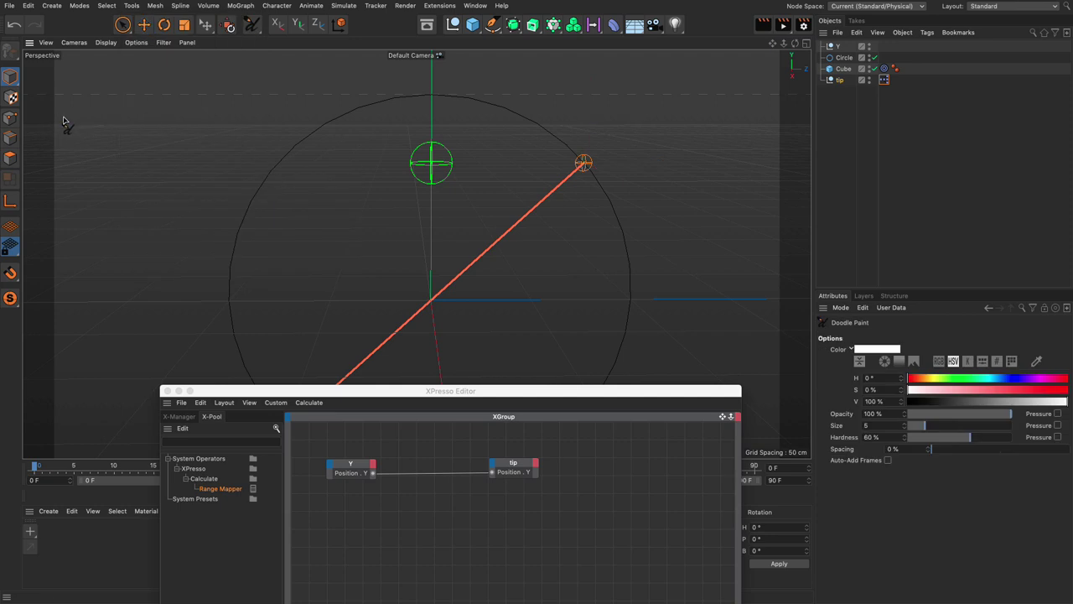
mouse_move(63, 118)
mouse_down()
mouse_move(88, 133)
mouse_move(113, 122)
mouse_move(127, 144)
mouse_move(124, 79)
mouse_move(250, 76)
mouse_up()
mouse_move(152, 119)
mouse_down()
mouse_move(154, 138)
mouse_move(156, 122)
mouse_move(177, 141)
mouse_up()
mouse_move(176, 99)
mouse_down()
mouse_move(208, 125)
mouse_move(225, 117)
mouse_move(215, 153)
mouse_up()
drag(238, 108, 249, 123)
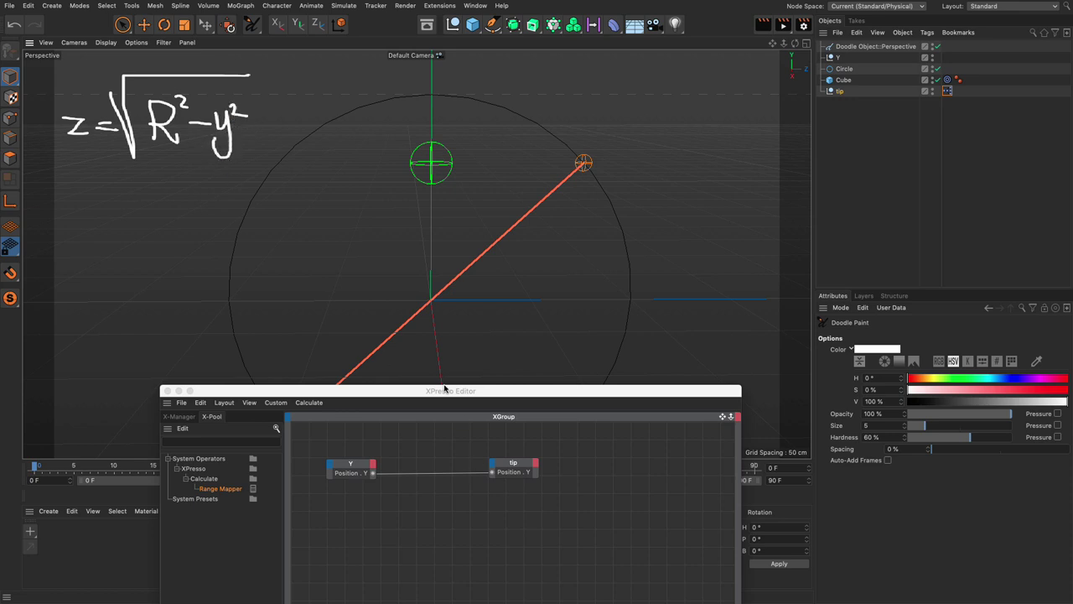
drag(417, 395, 413, 345)
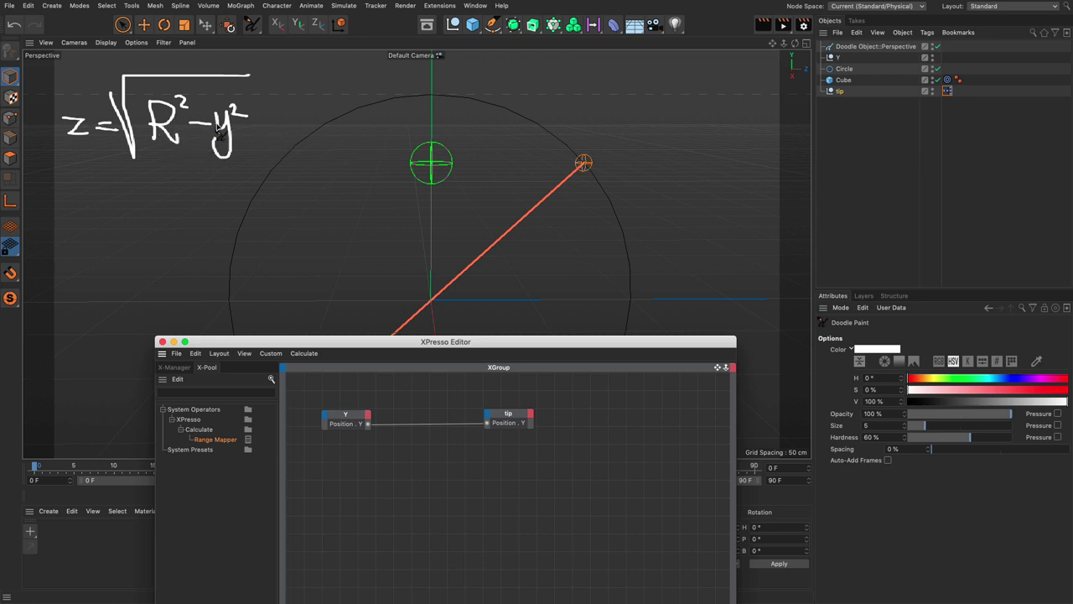
Step: Add a Math node from the X-Pool 'math' search, set it to Multiply, and feed Y's Position.Y into both inputs
drag(355, 346, 338, 304)
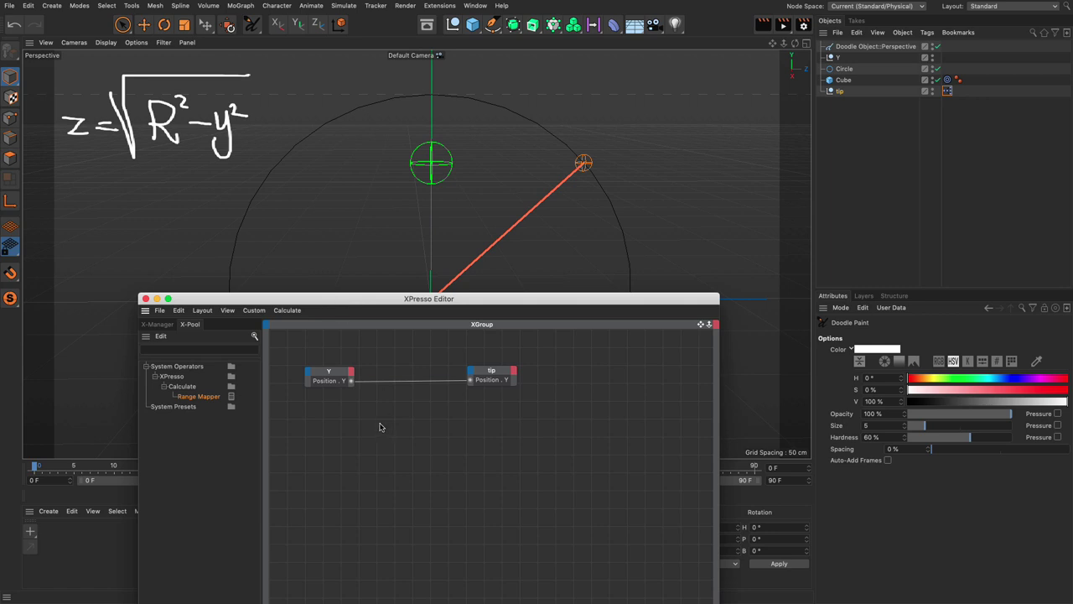
click(236, 349)
text(math)
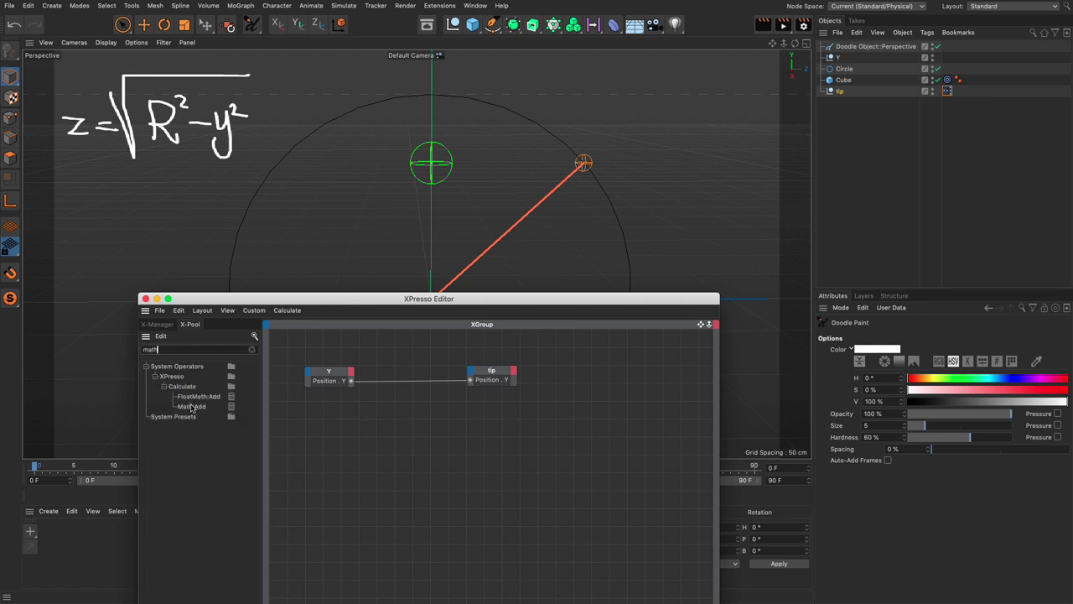
drag(192, 408, 400, 409)
click(400, 409)
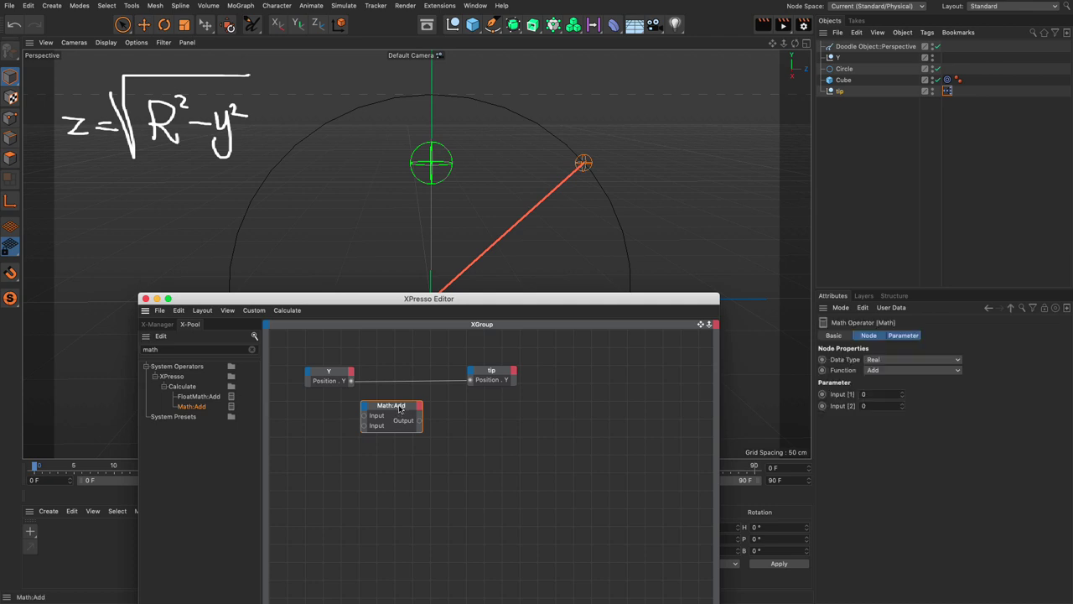
click(873, 370)
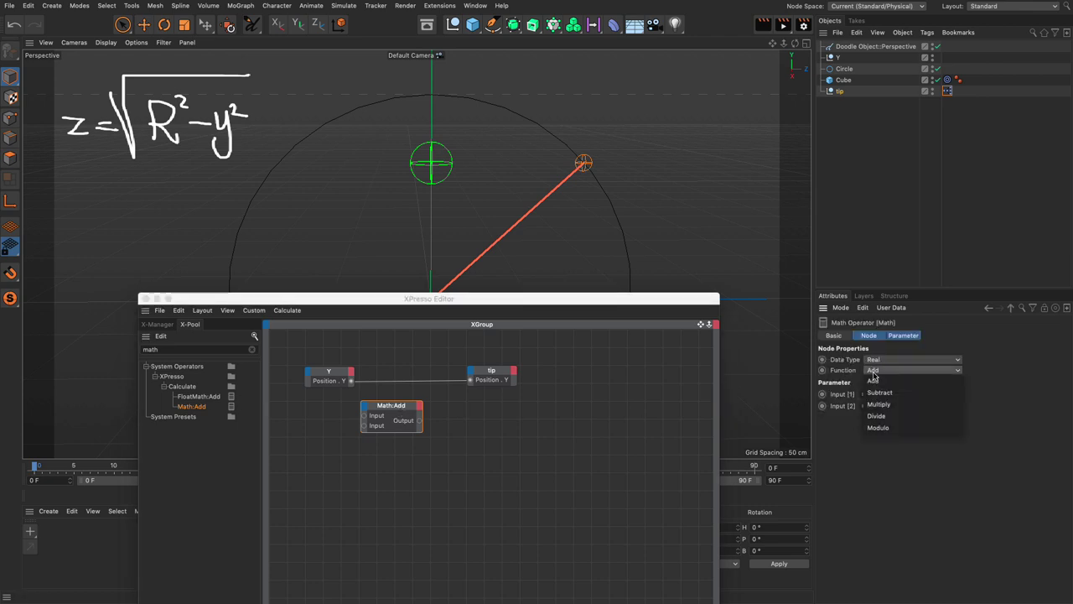
click(876, 393)
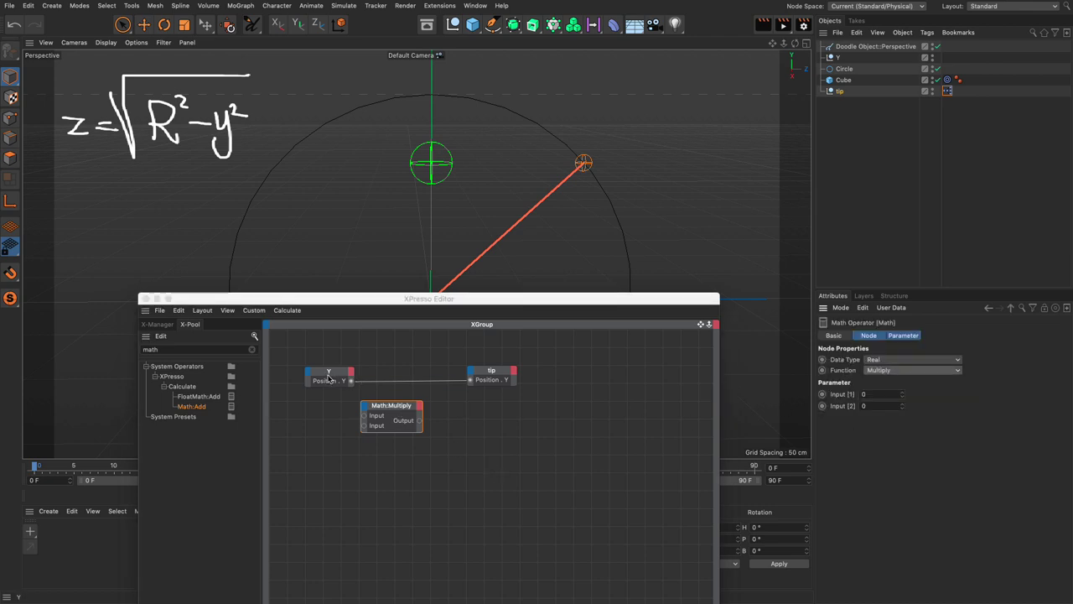
drag(351, 380, 365, 427)
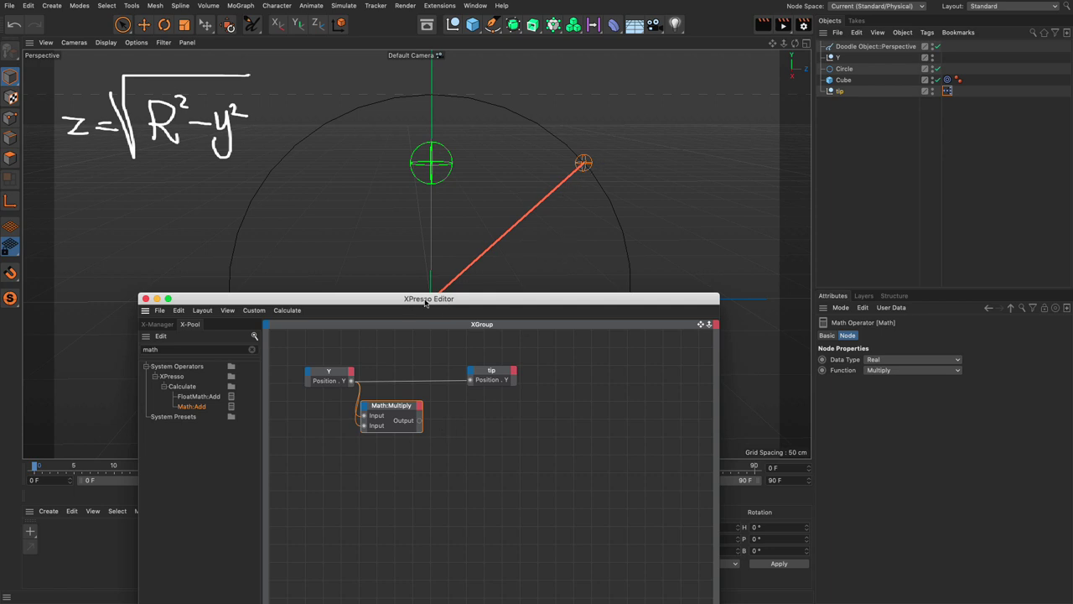
Step: Drag the Cube into the XPresso graph and expose its Size as an output port
drag(844, 81, 300, 467)
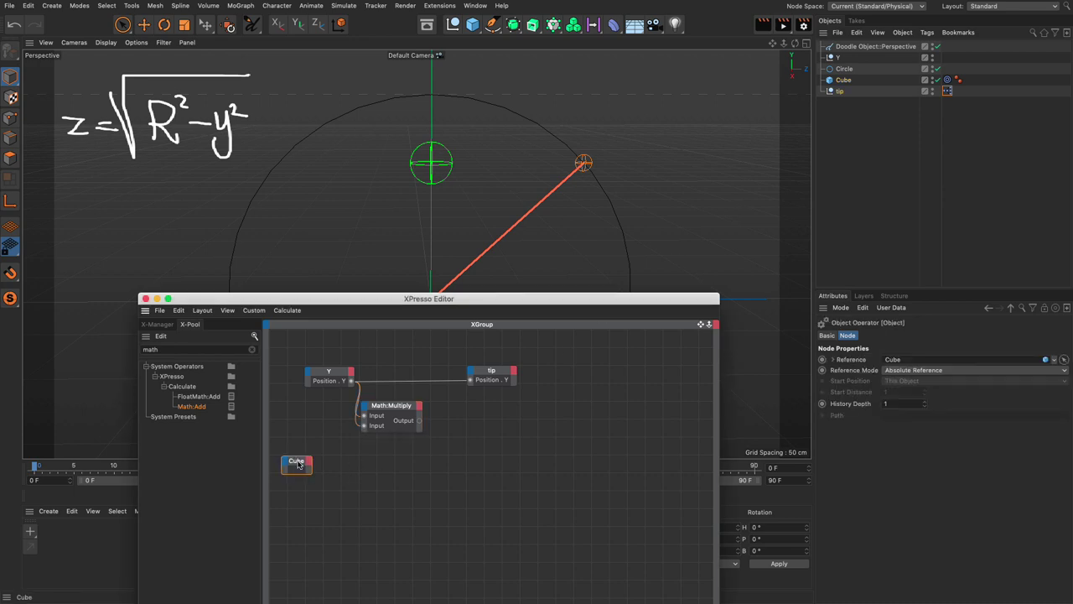
click(845, 81)
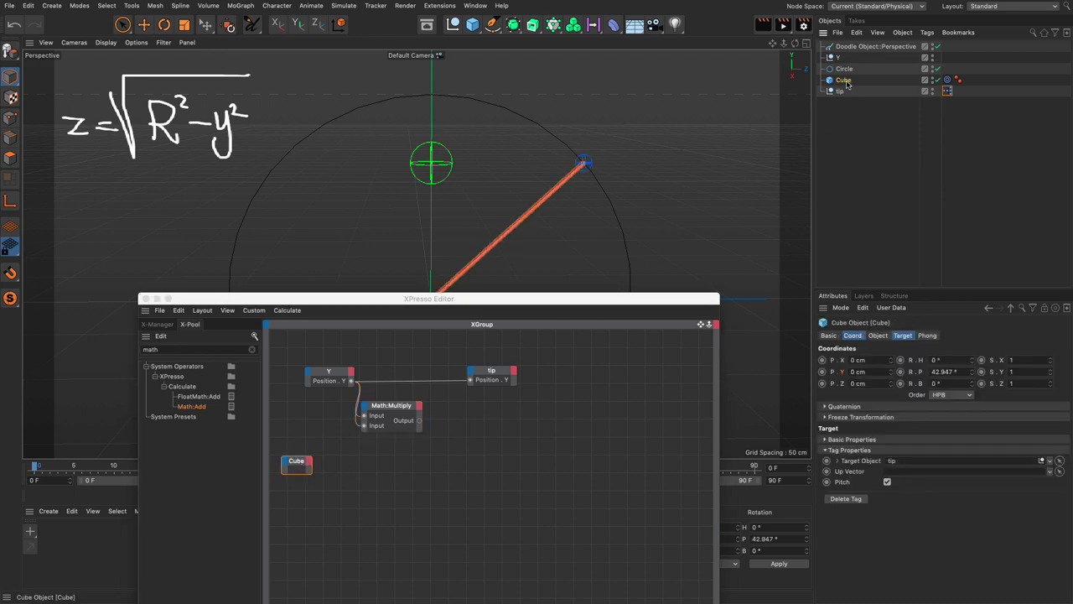
click(878, 336)
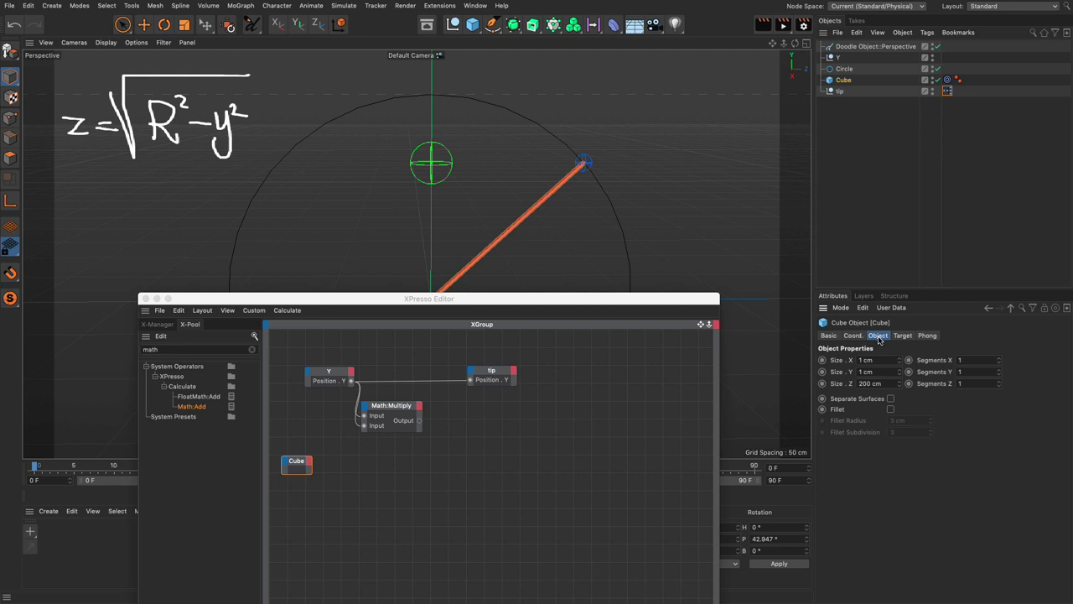
click(838, 386)
Step: Add a Math node set to Divide with Input [2] = 2, fed by the Cube's Size
drag(198, 406, 353, 474)
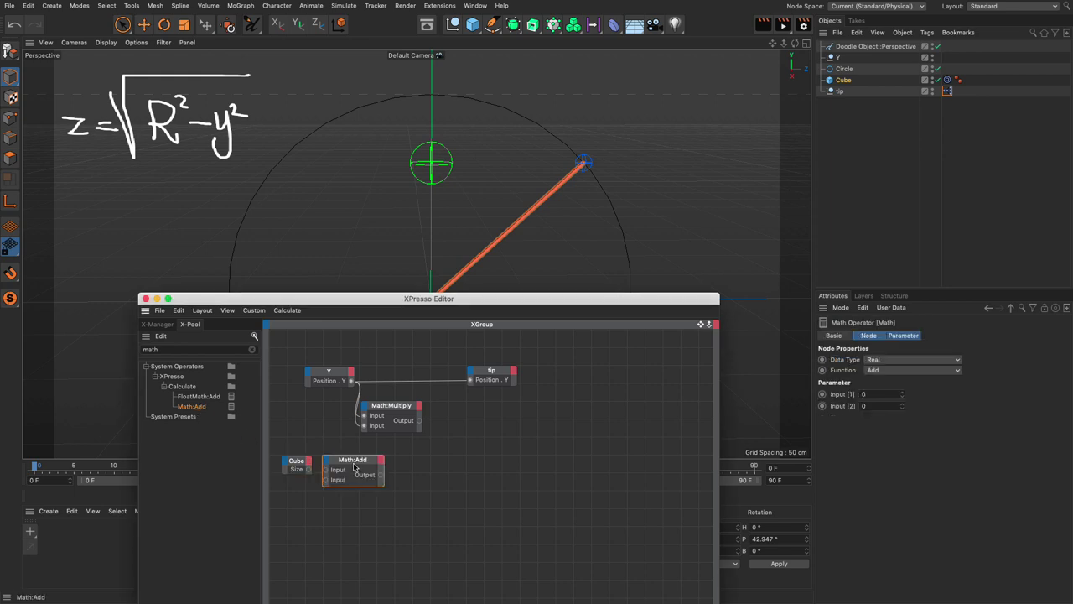
click(888, 373)
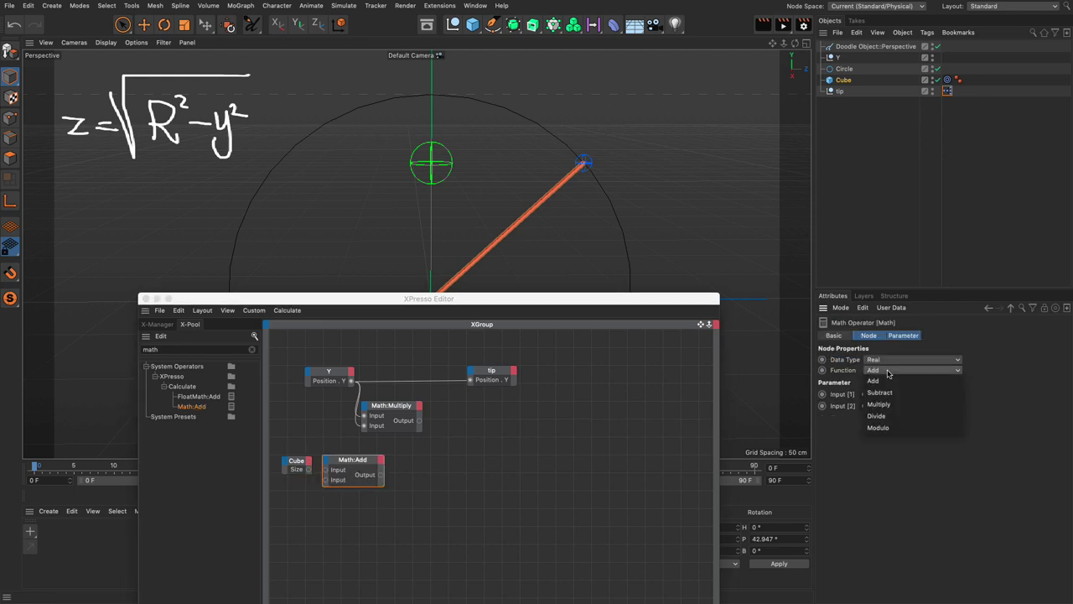
click(880, 419)
click(880, 406)
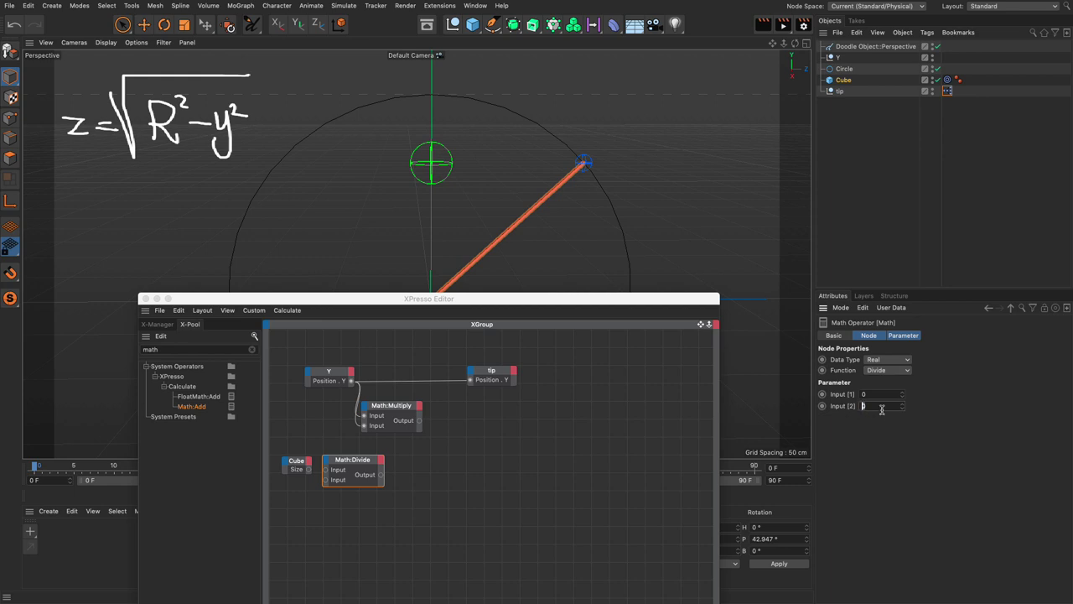
click(309, 474)
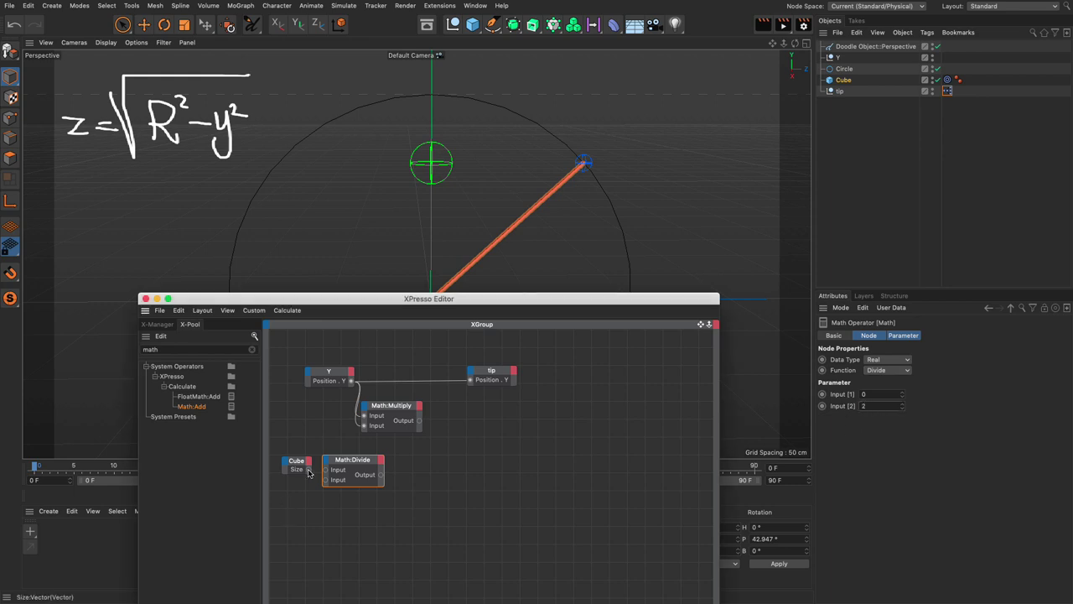
drag(326, 475, 359, 461)
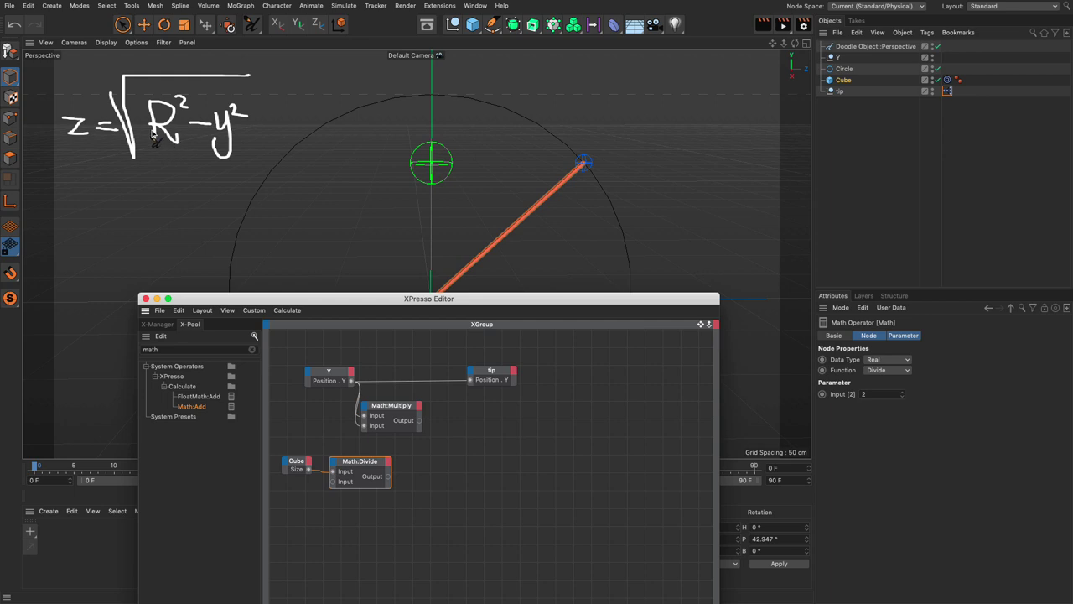
Step: Duplicate the Multiply node and feed the Divide output into the copy
click(399, 408)
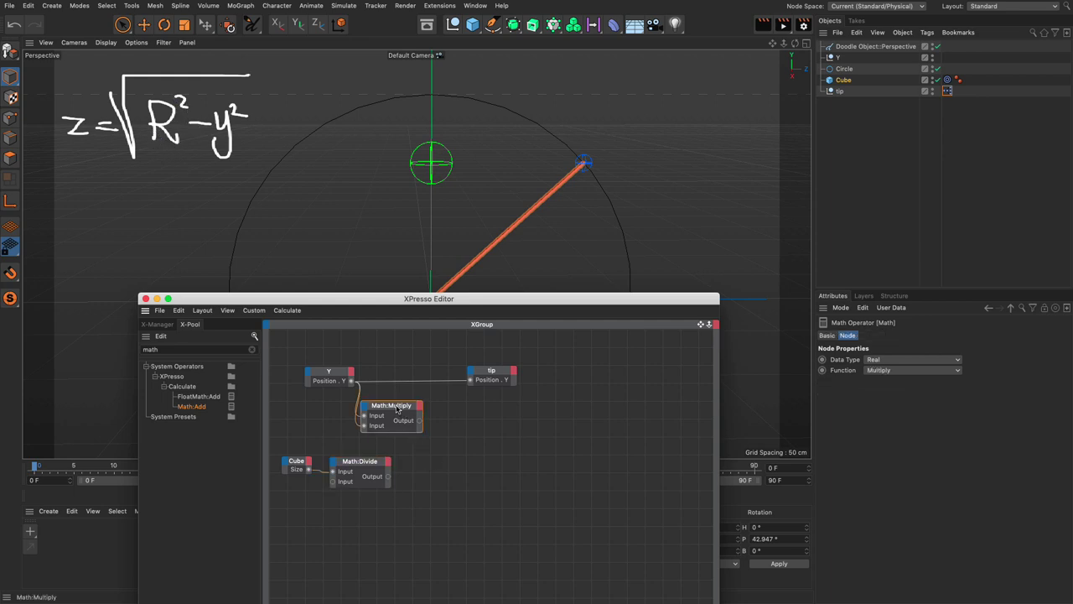
ctrl+drag(397, 408, 455, 455)
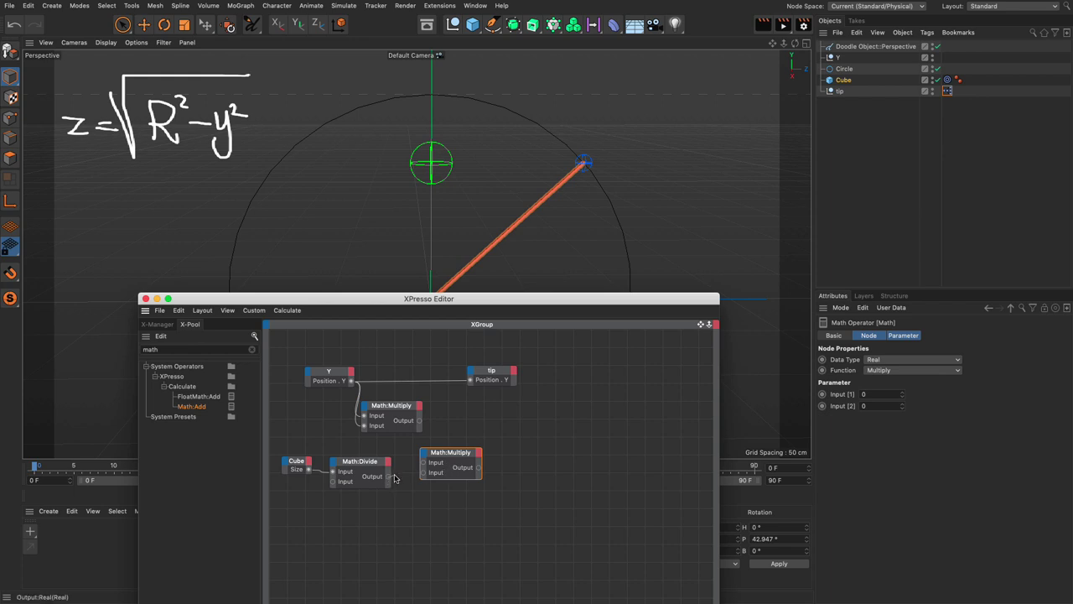
drag(400, 475, 443, 463)
drag(399, 408, 441, 410)
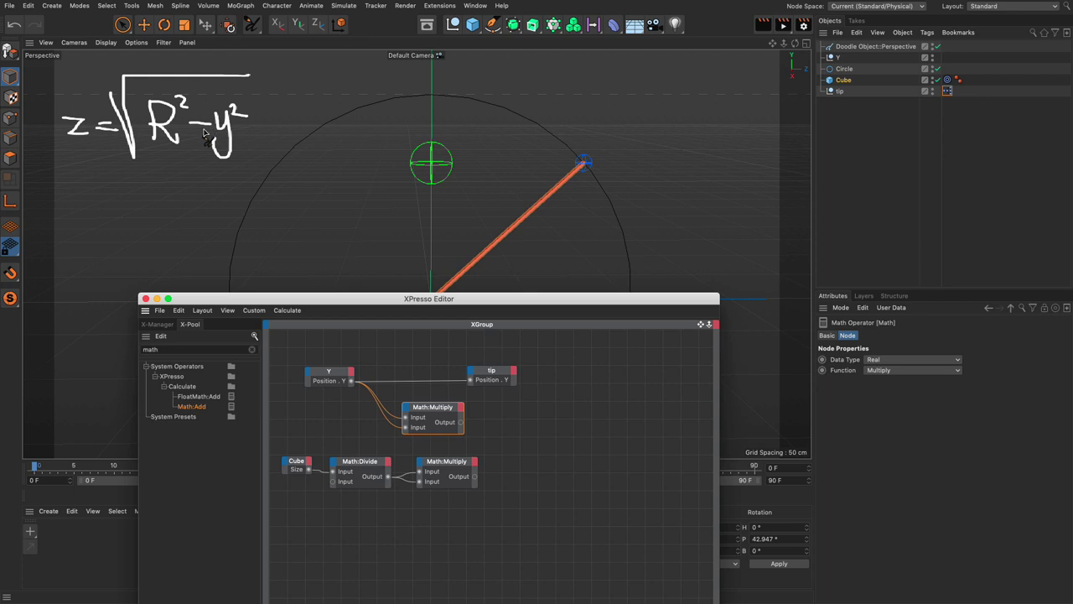
Step: Add a Math node set to Subtract and wire a squared value into its second input
click(457, 463)
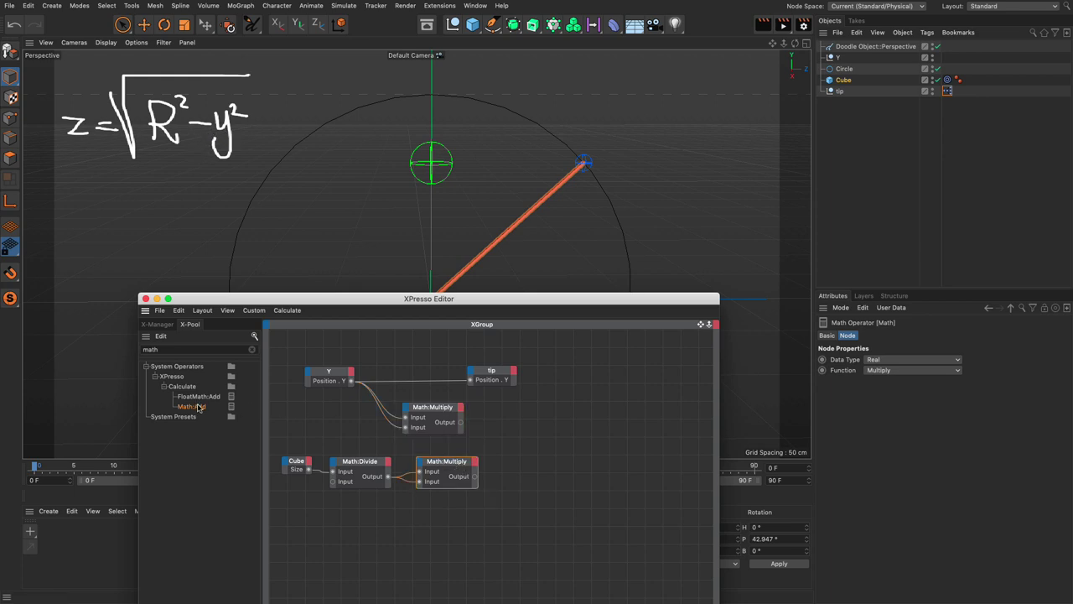
drag(198, 408, 530, 424)
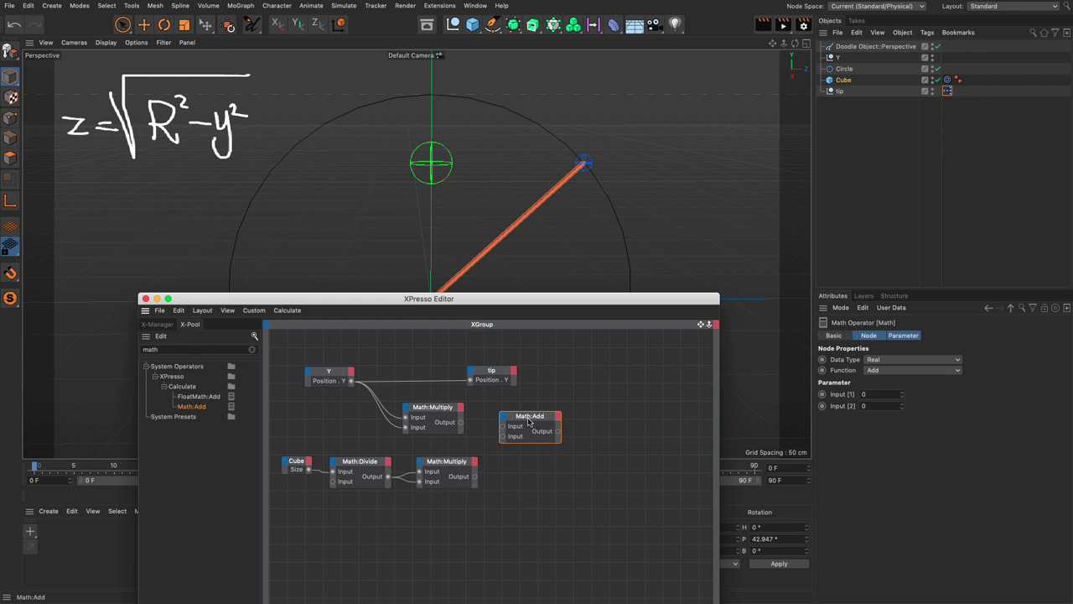
click(870, 371)
click(890, 393)
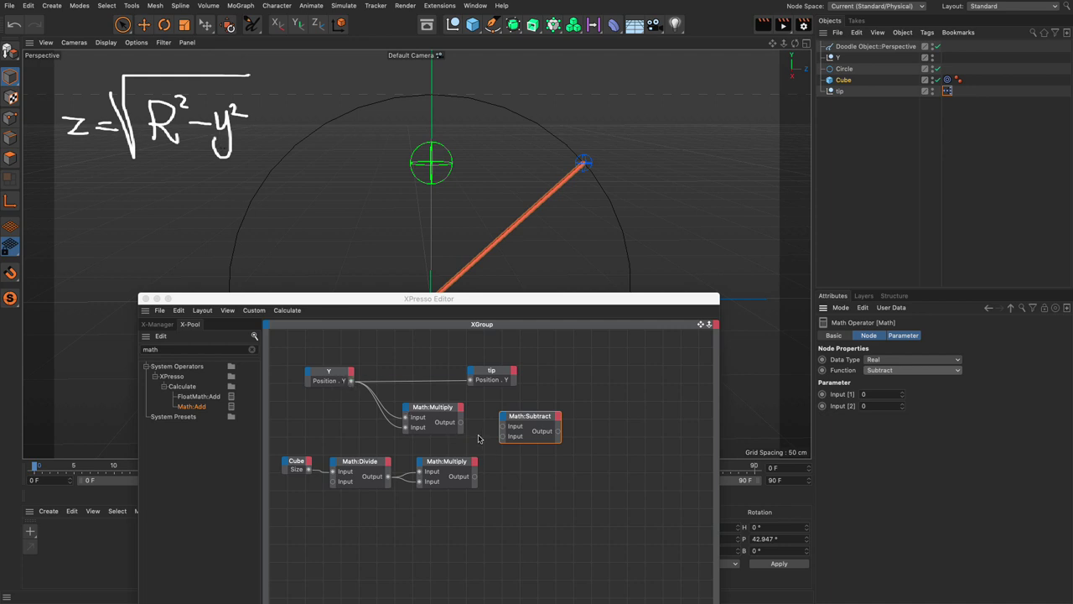
drag(460, 424, 475, 478)
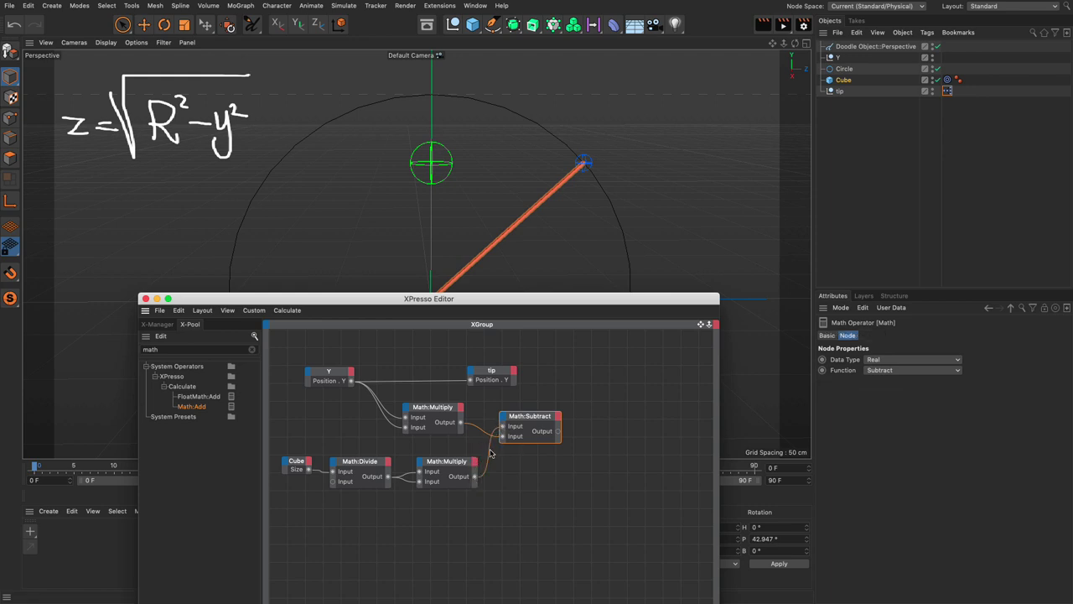
Step: Move the Cube-Divide-Multiply chain to the top of the graph and the tip node right
drag(279, 433, 465, 528)
drag(463, 462, 473, 336)
drag(505, 376, 597, 368)
drag(528, 419, 530, 425)
click(530, 425)
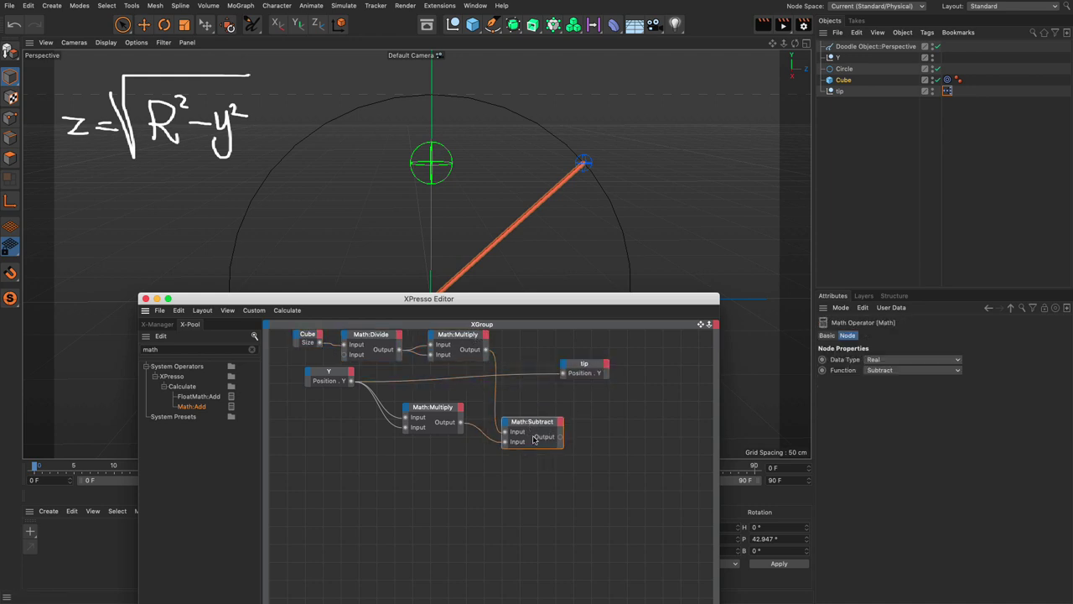
mouse_move(174, 94)
mouse_down()
mouse_move(139, 95)
mouse_move(134, 150)
mouse_move(271, 100)
mouse_move(162, 90)
mouse_up()
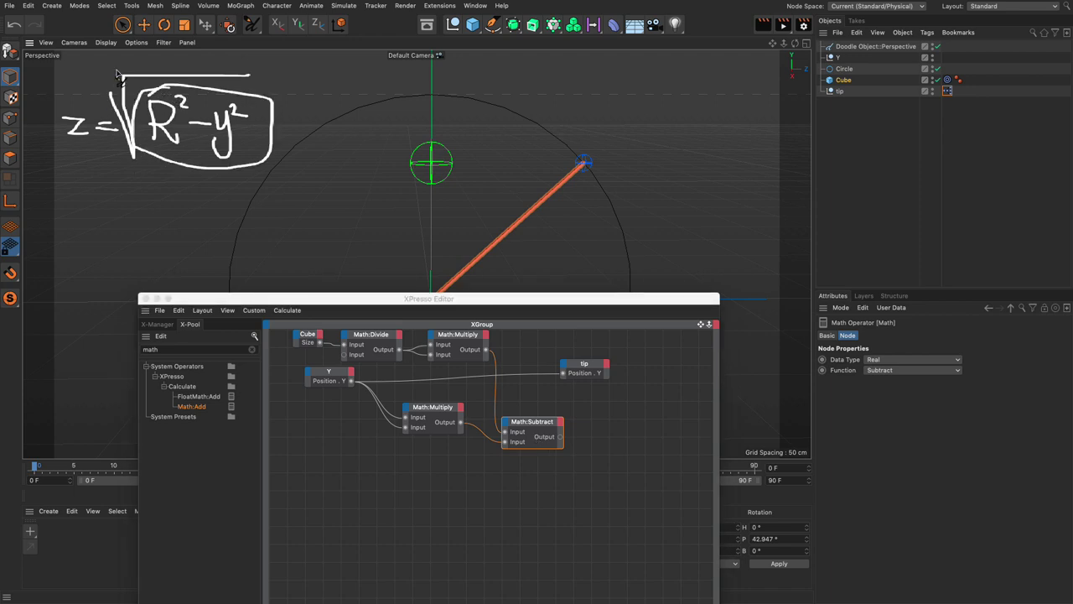
Step: Clear the X-Pool search and expand the XPresso > Calculate operator list
click(214, 353)
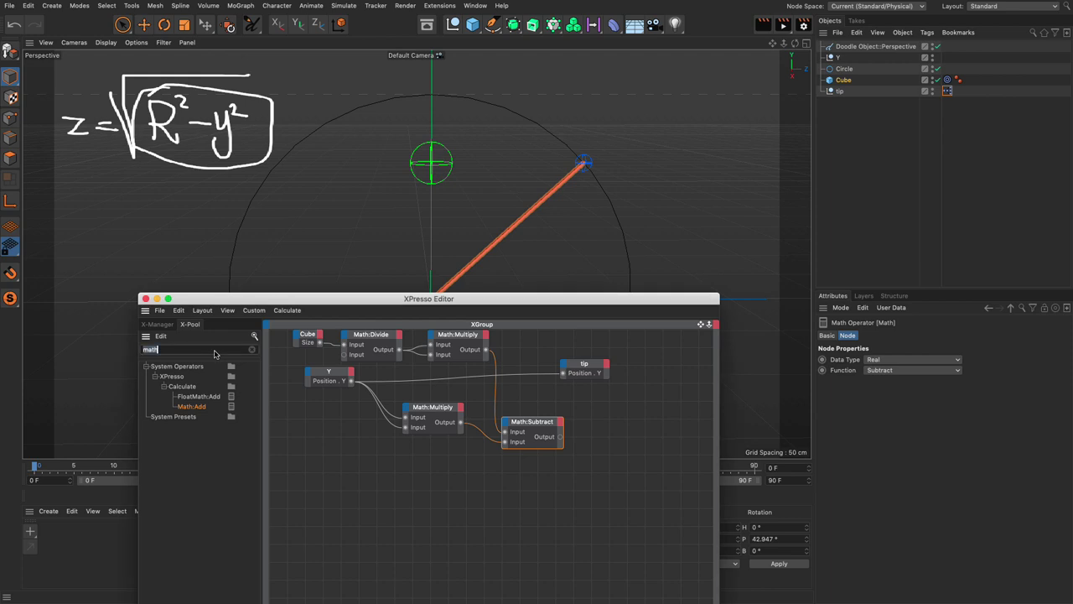
click(255, 349)
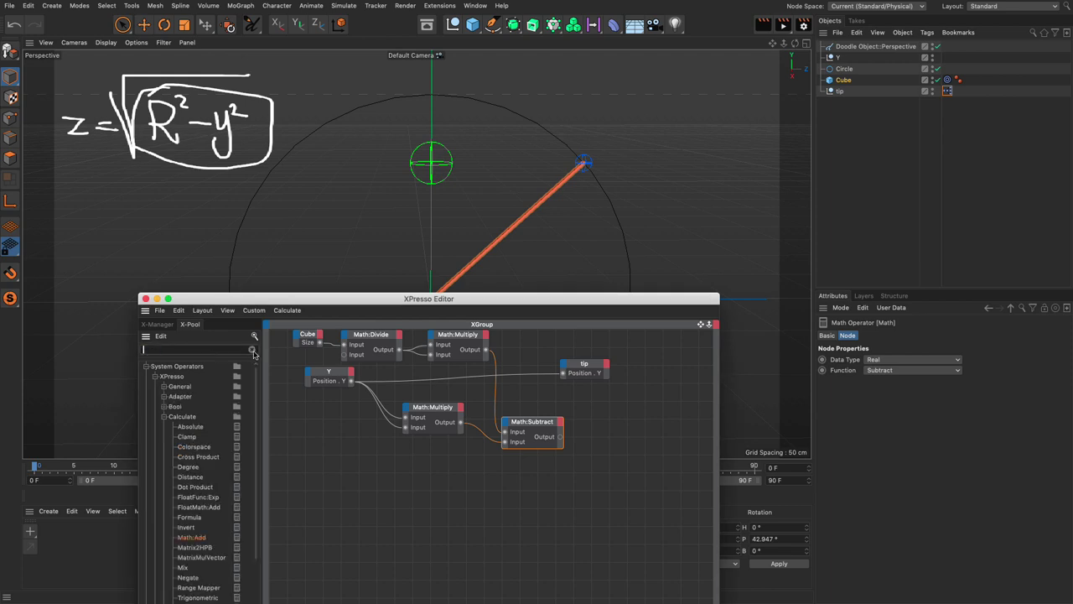
click(165, 417)
click(155, 377)
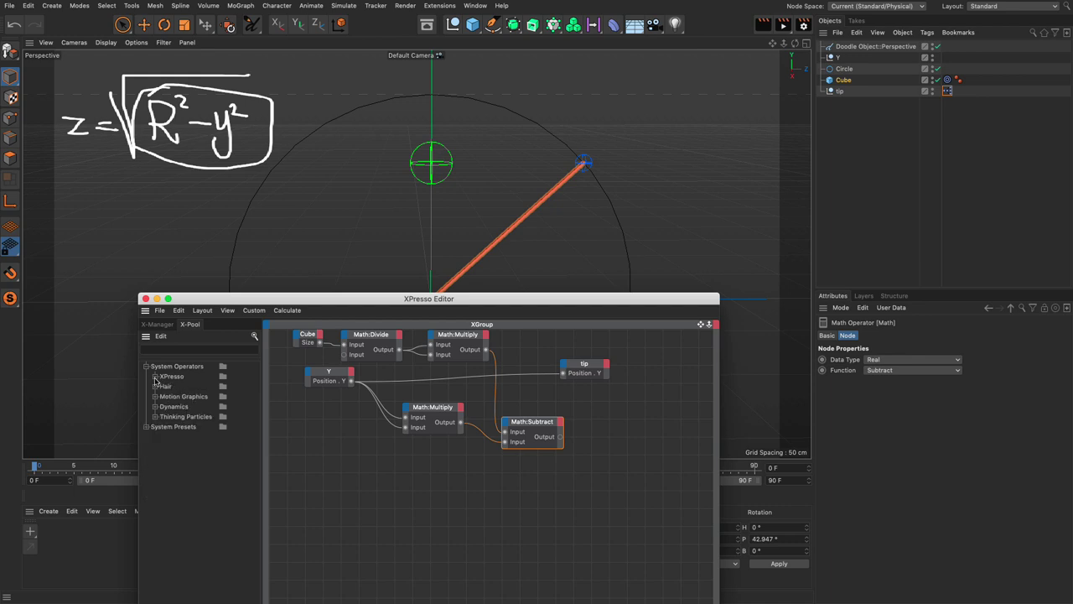
click(155, 376)
click(164, 417)
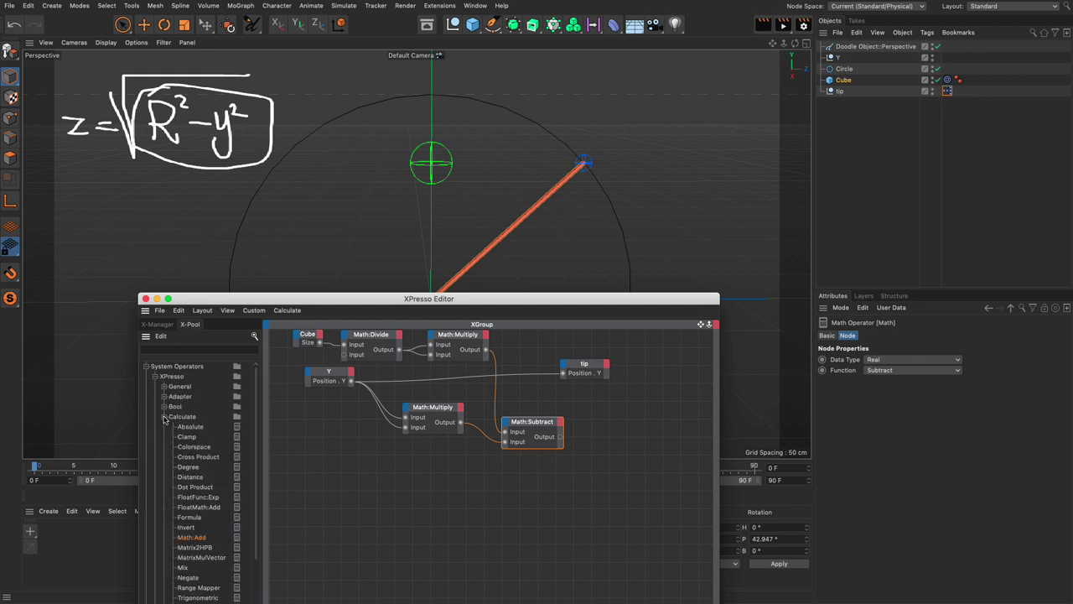
scroll(206, 505, down, 3)
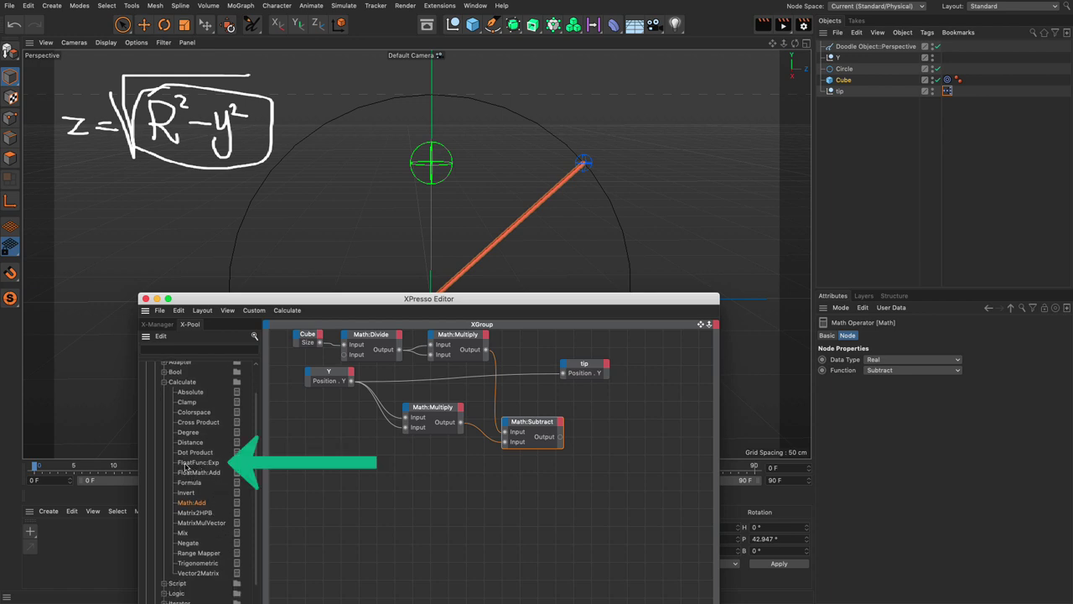
Step: Add a FloatFunc node set to Sqrt beside Math:Subtract, fed by its Output
drag(209, 464, 568, 474)
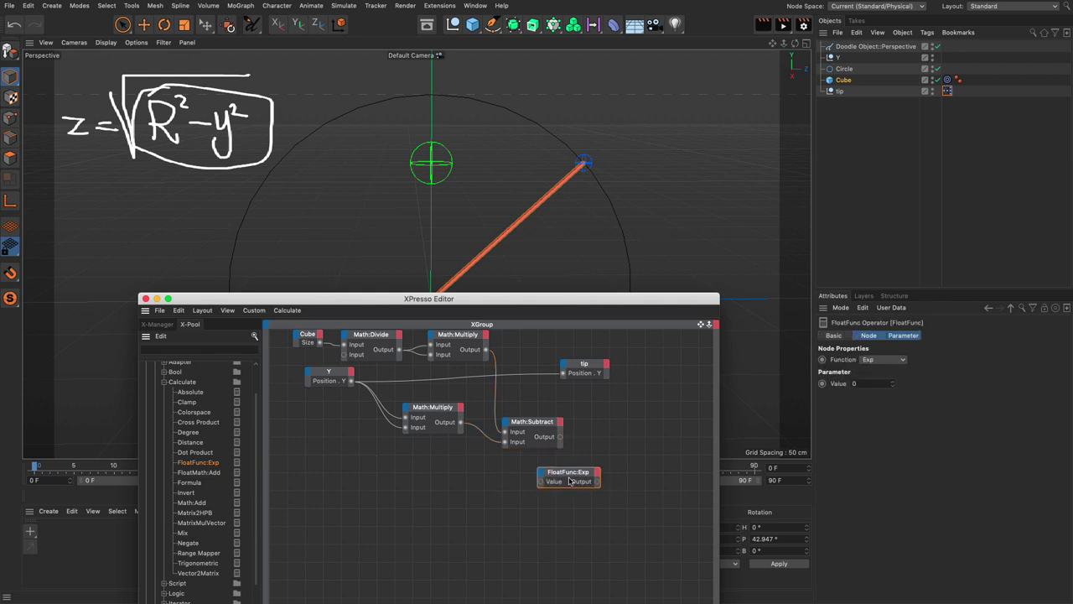
click(870, 360)
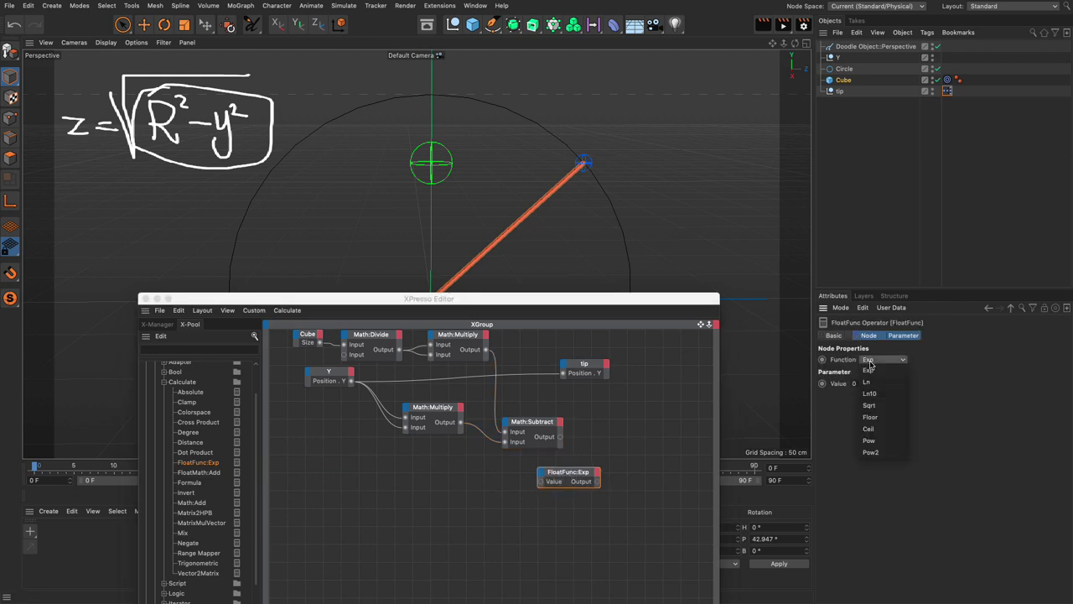
click(876, 407)
drag(568, 474, 611, 434)
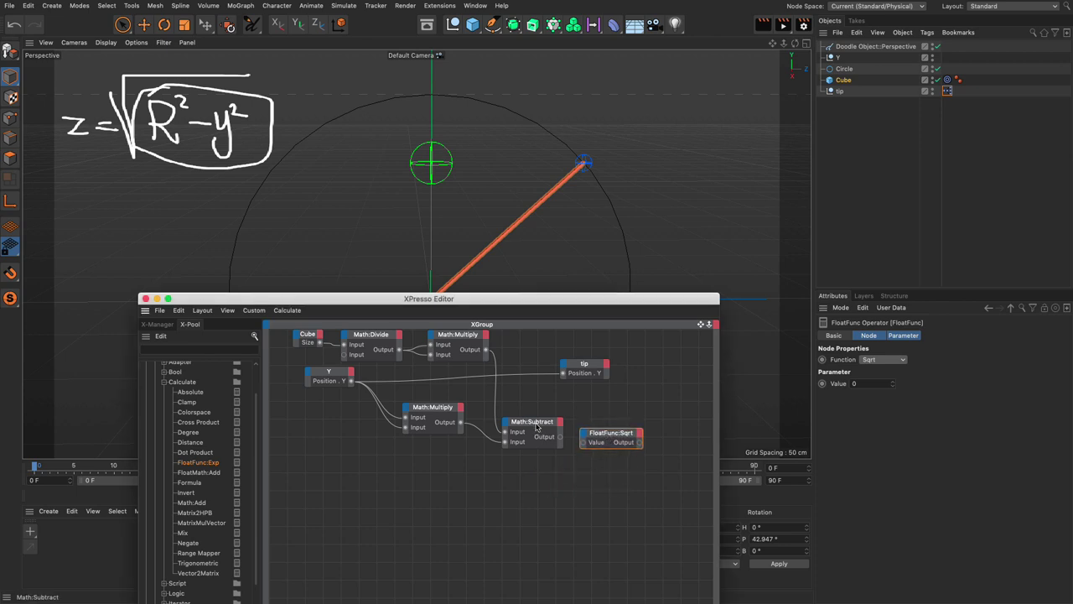
drag(536, 428, 582, 440)
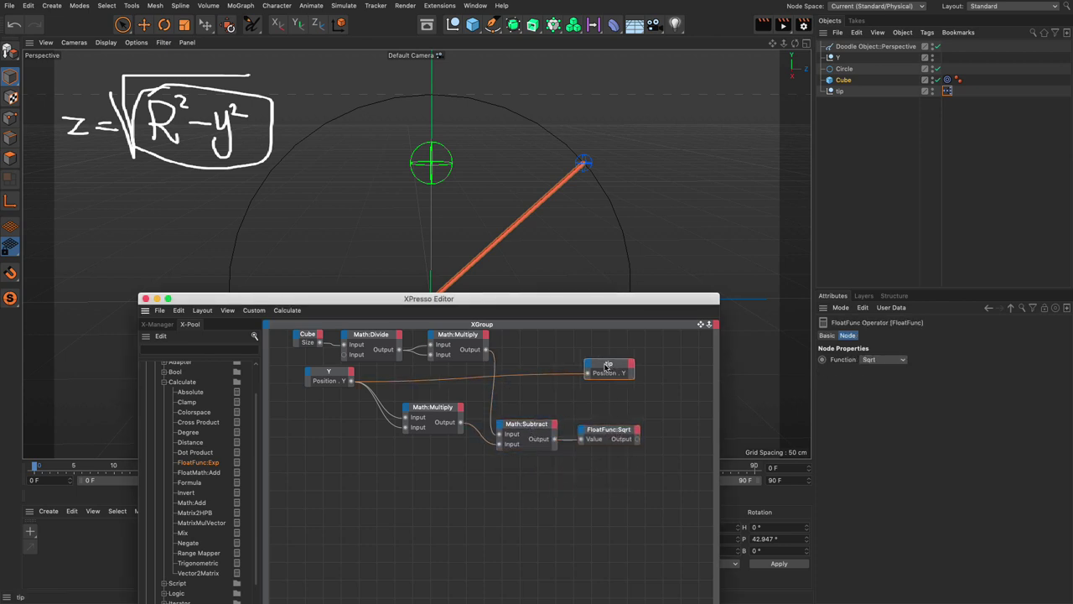
drag(611, 366, 620, 361)
click(609, 434)
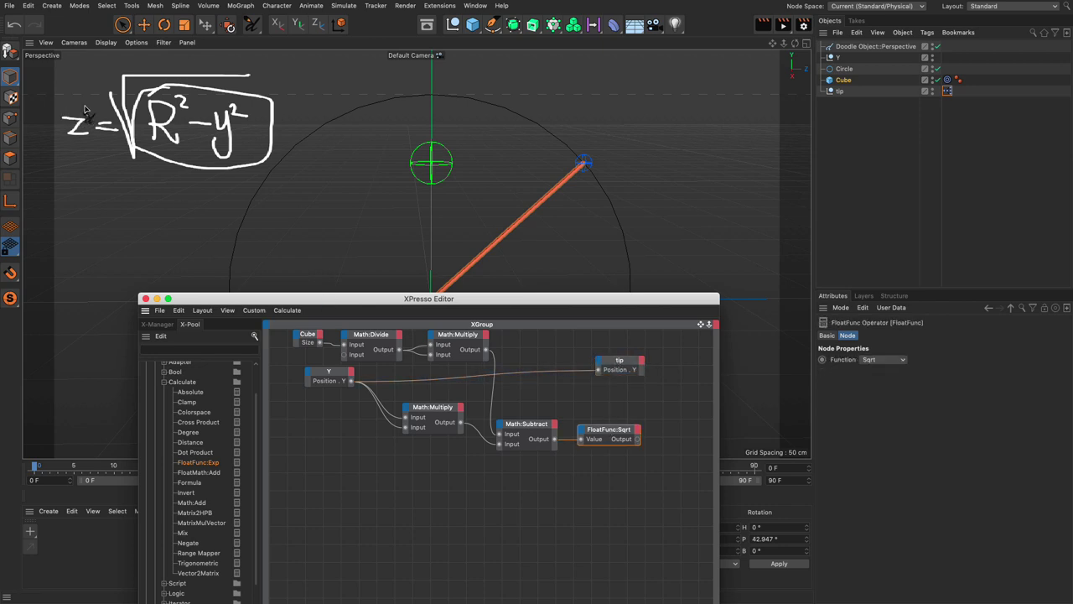
drag(481, 306, 287, 289)
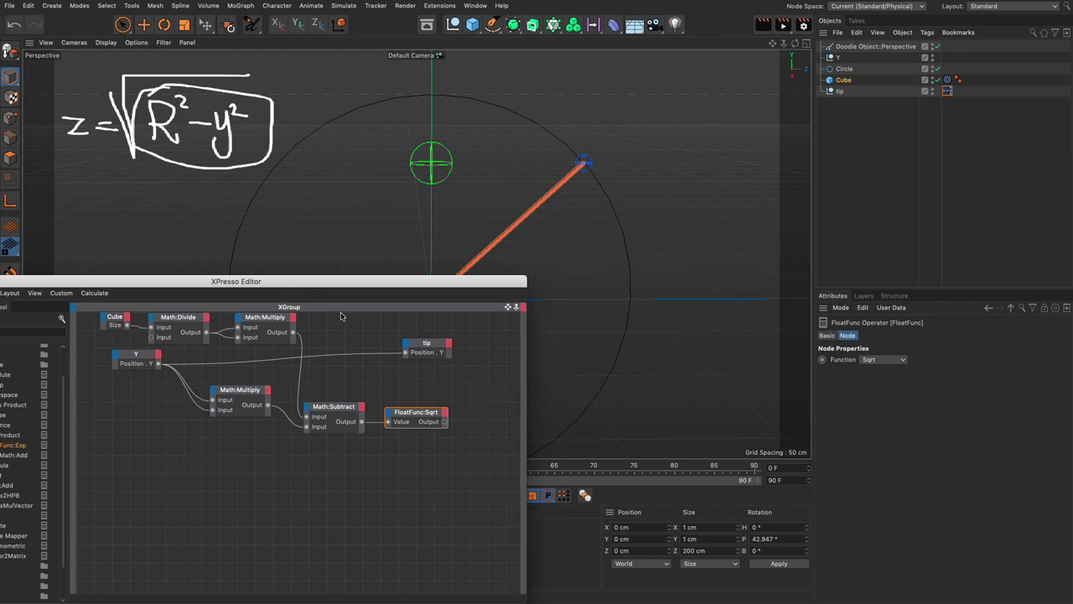
Step: Add a Position.Z port to the tip node and wire the Sqrt output into it
click(434, 351)
click(840, 92)
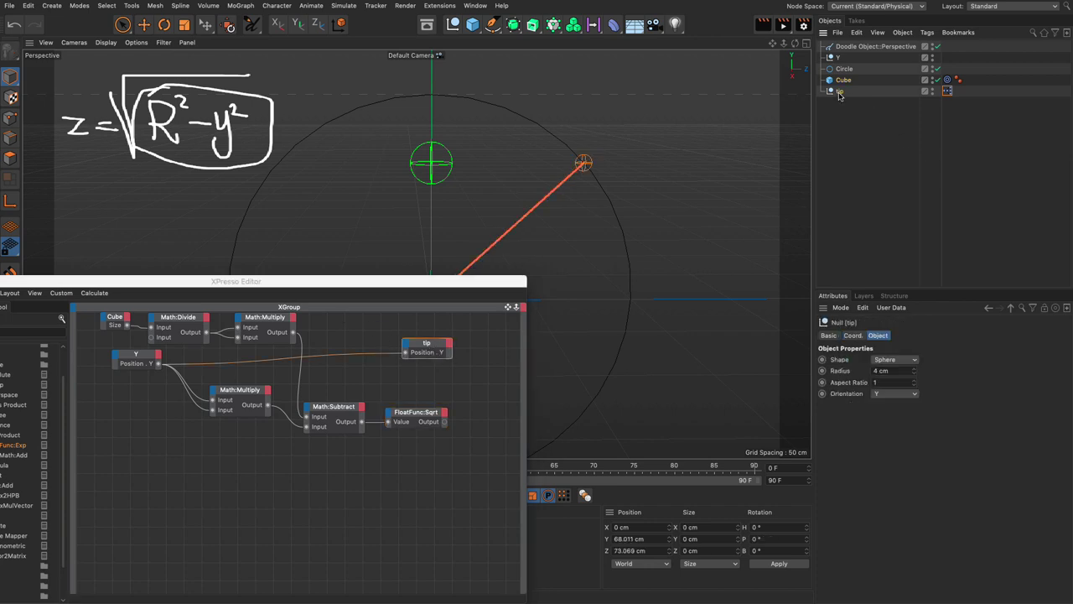
click(853, 336)
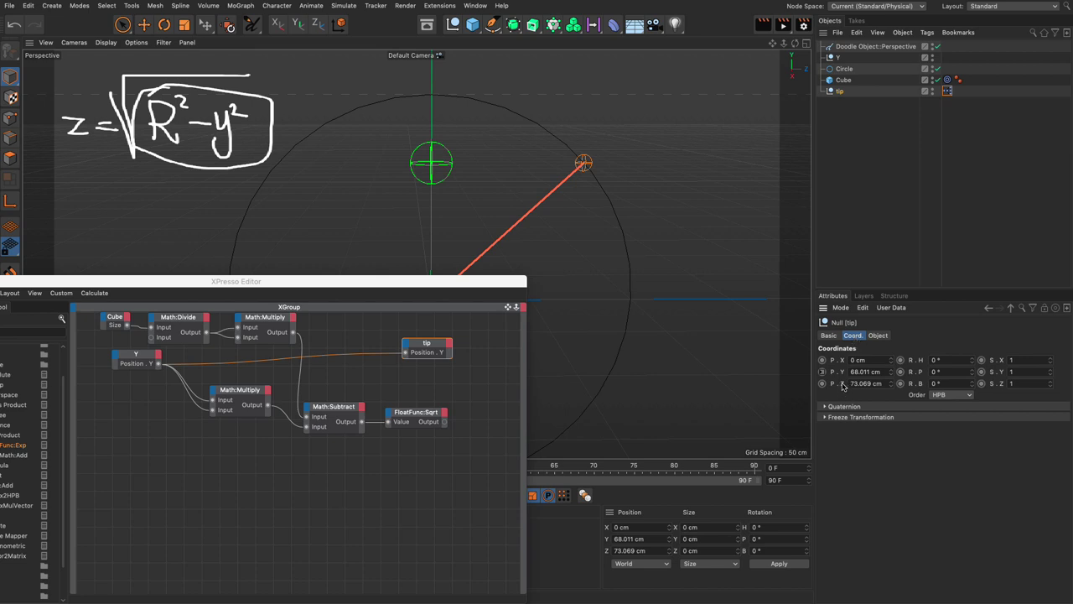
drag(843, 386, 427, 348)
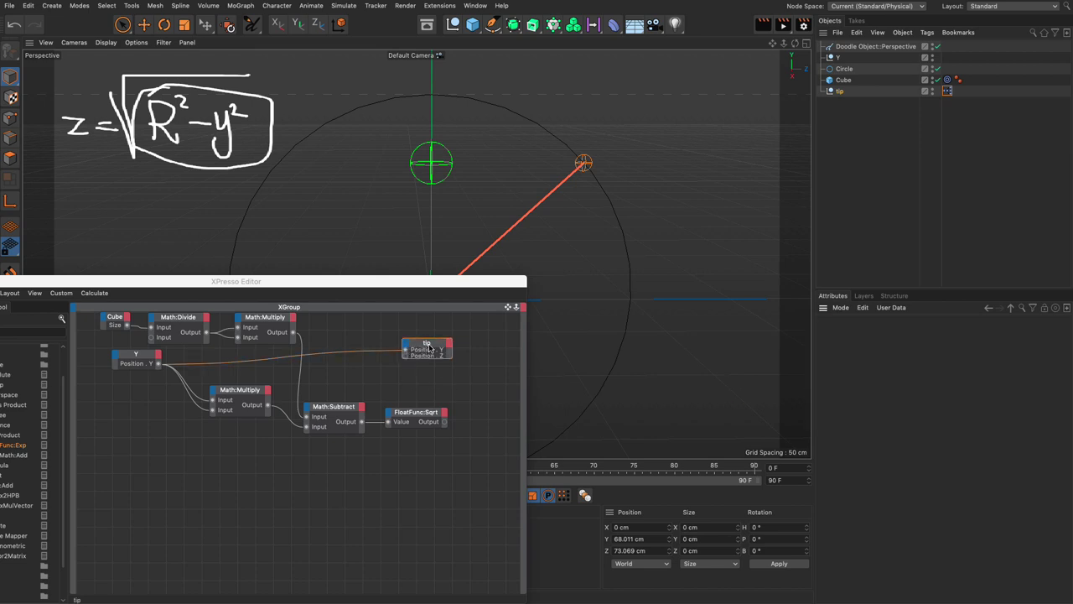
drag(446, 423, 406, 363)
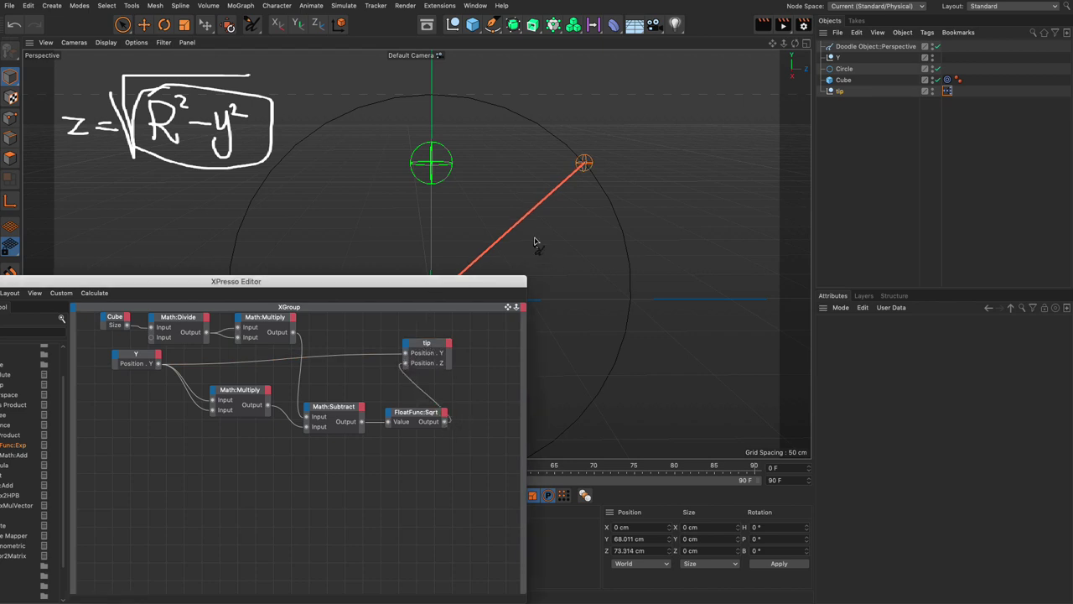
drag(492, 286, 405, 360)
Step: Lower the Y null to 65.955 cm, confirm the tip follows the circle, then close XPresso
click(838, 58)
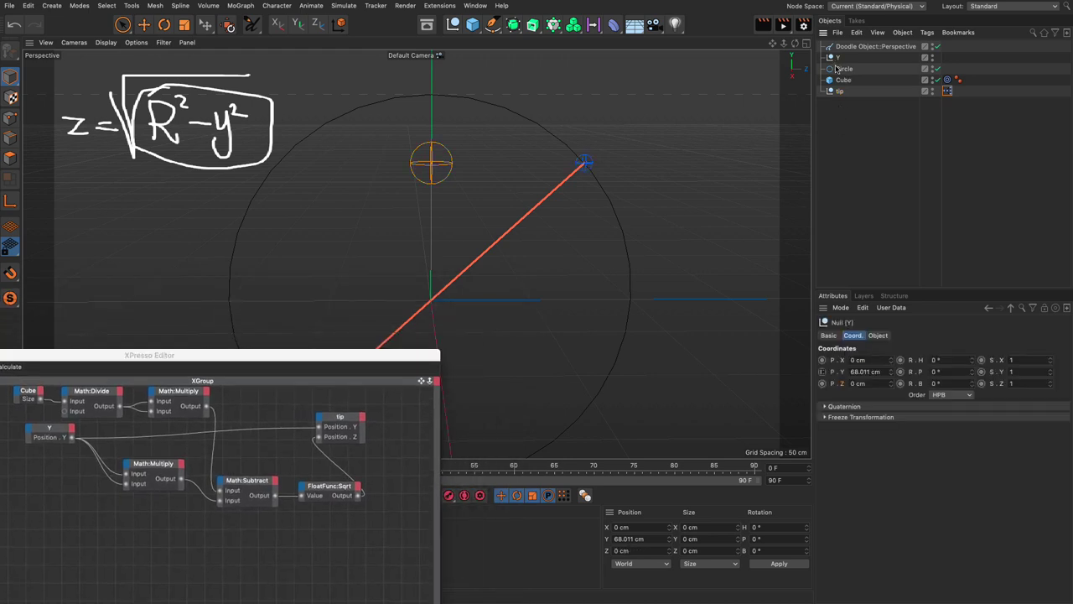
click(143, 25)
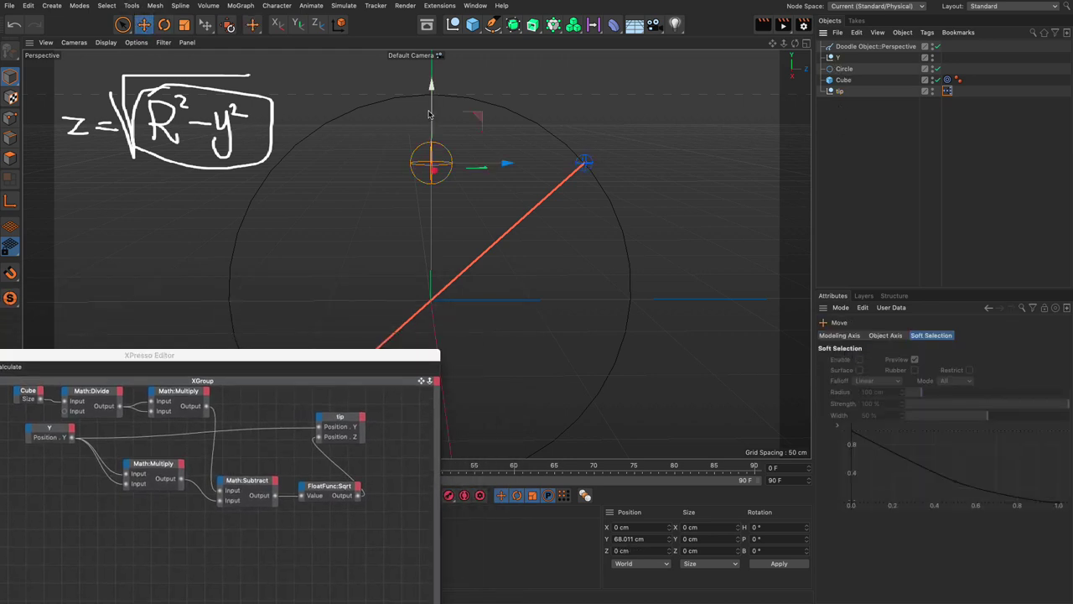
drag(433, 109, 411, 114)
click(836, 91)
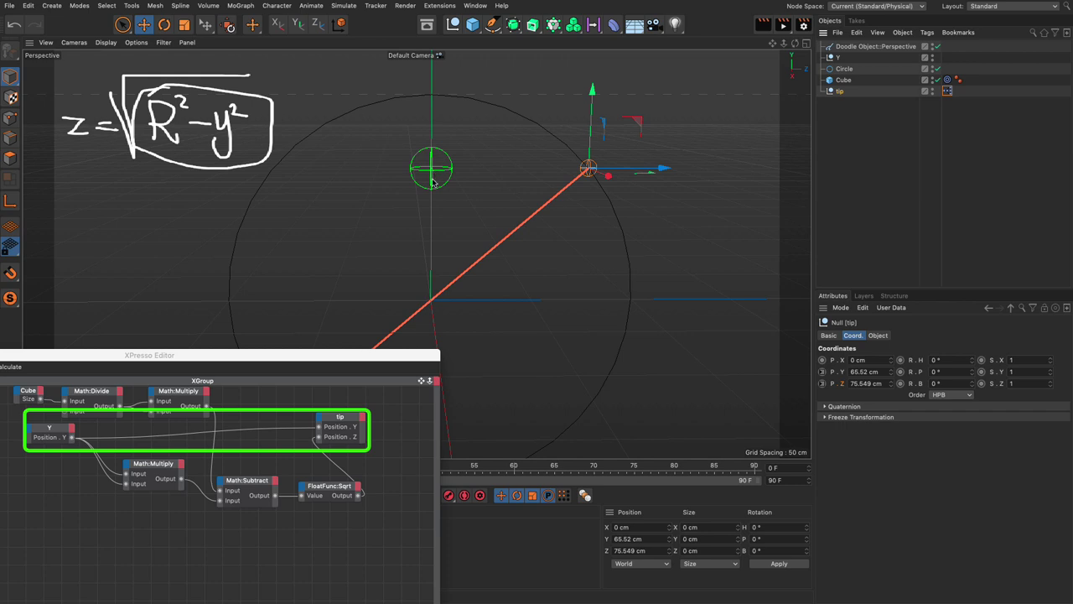
click(837, 57)
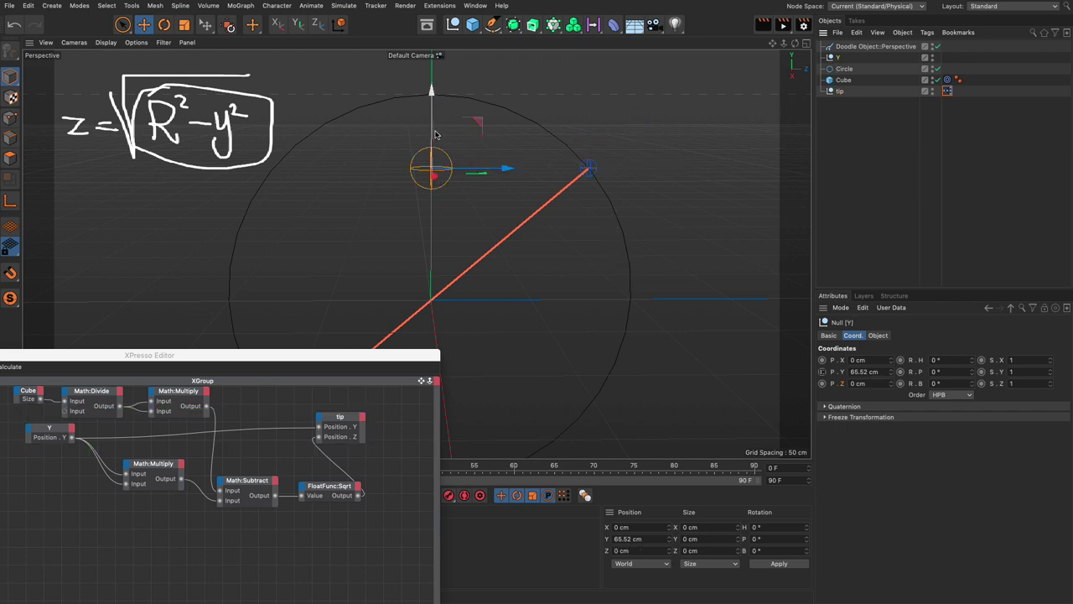
mouse_move(435, 136)
mouse_down()
mouse_move(421, 252)
mouse_move(426, 131)
mouse_move(440, 256)
mouse_move(423, 118)
mouse_move(428, 182)
mouse_move(422, 136)
mouse_up()
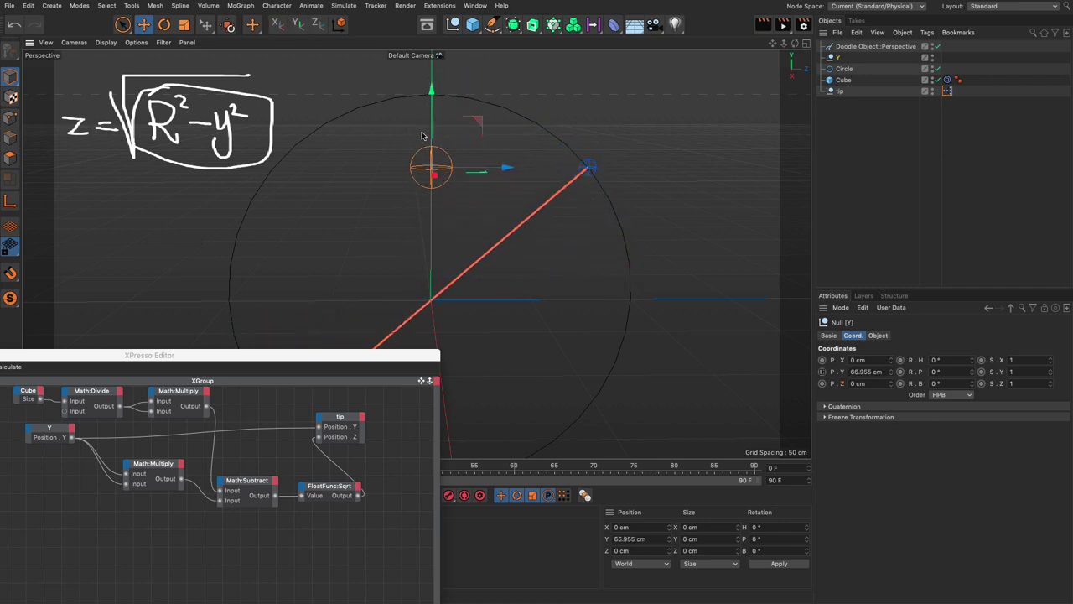
drag(262, 355, 484, 295)
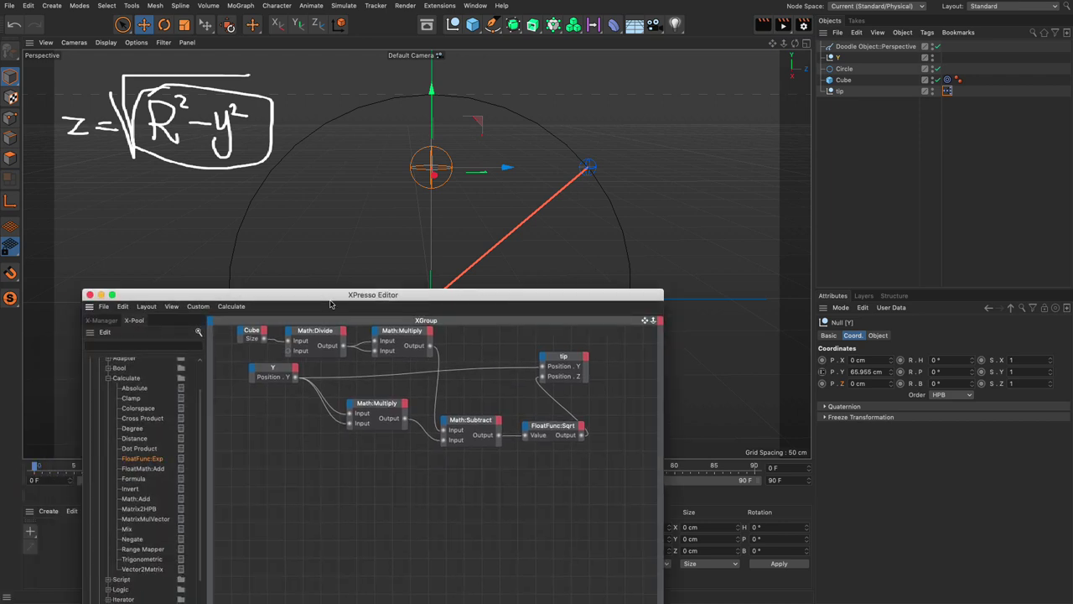
click(89, 296)
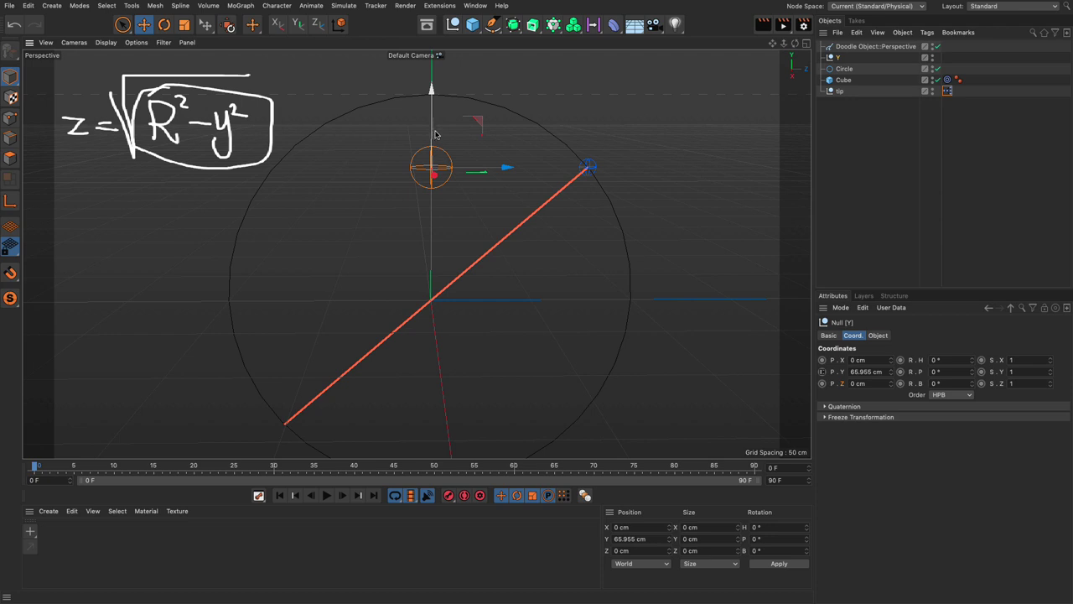
Step: Add a Cube parented under the Y null and reset it to Y's origin
click(475, 28)
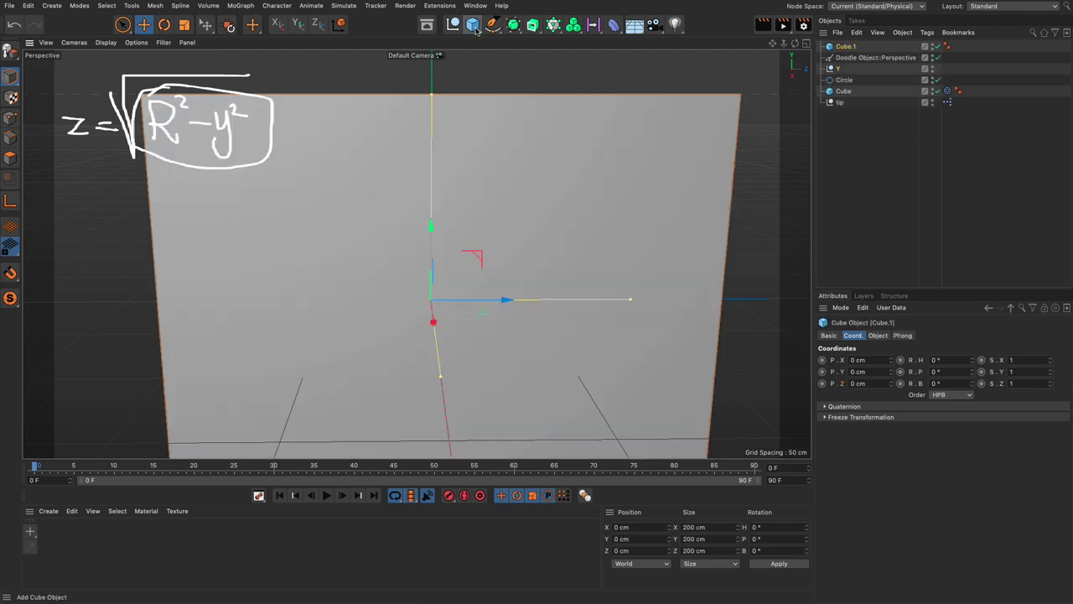
drag(847, 46, 834, 70)
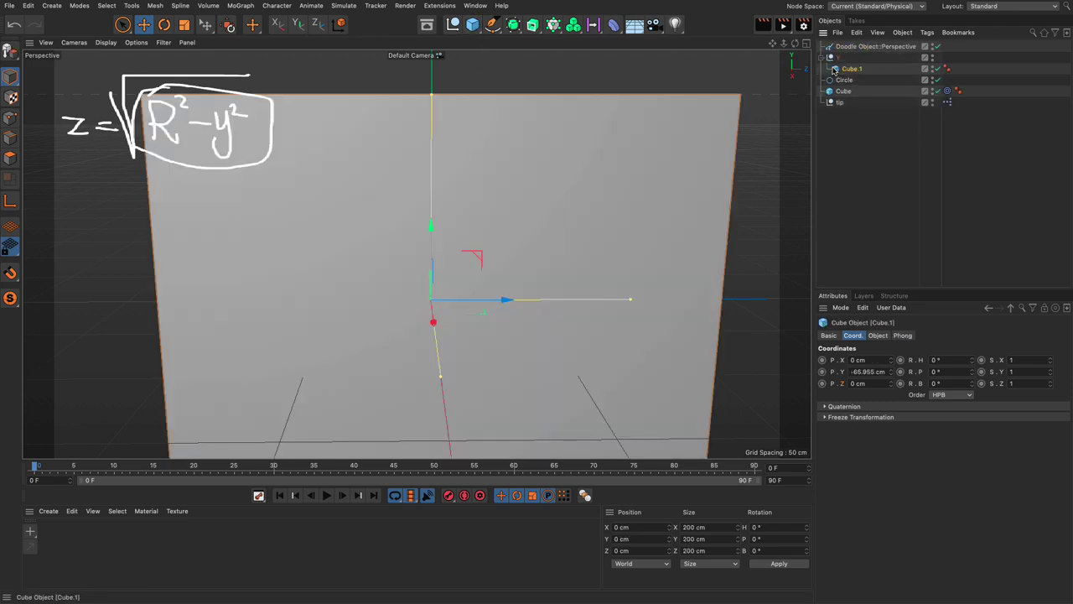
click(228, 26)
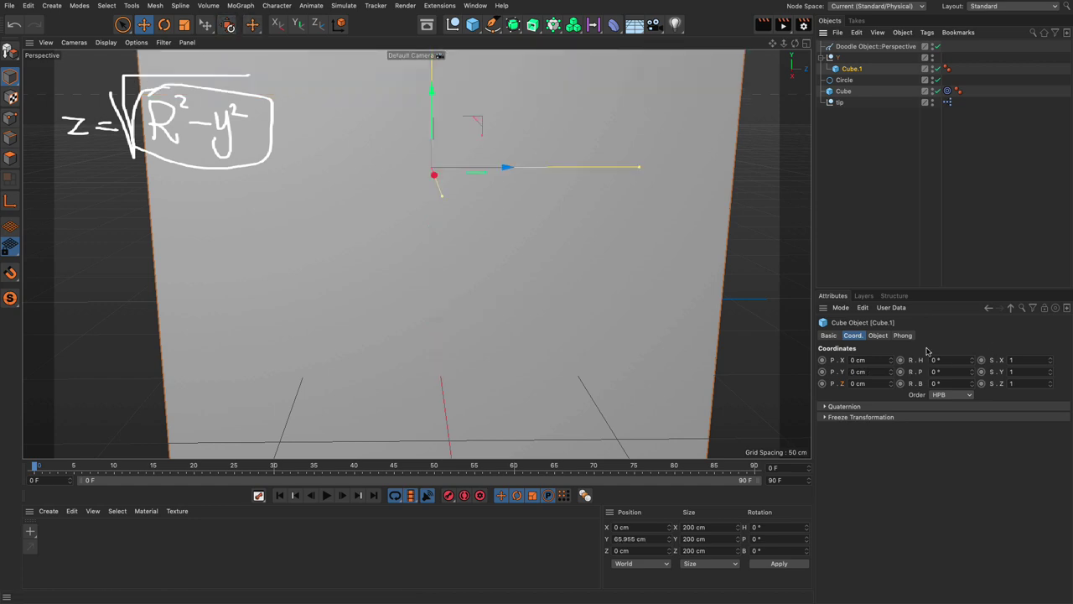
Step: Size the cube to an 80 × 2 × 200 cm plate and move Y to 46.945 cm
click(878, 335)
double_click(872, 371)
text(5)
key(Return)
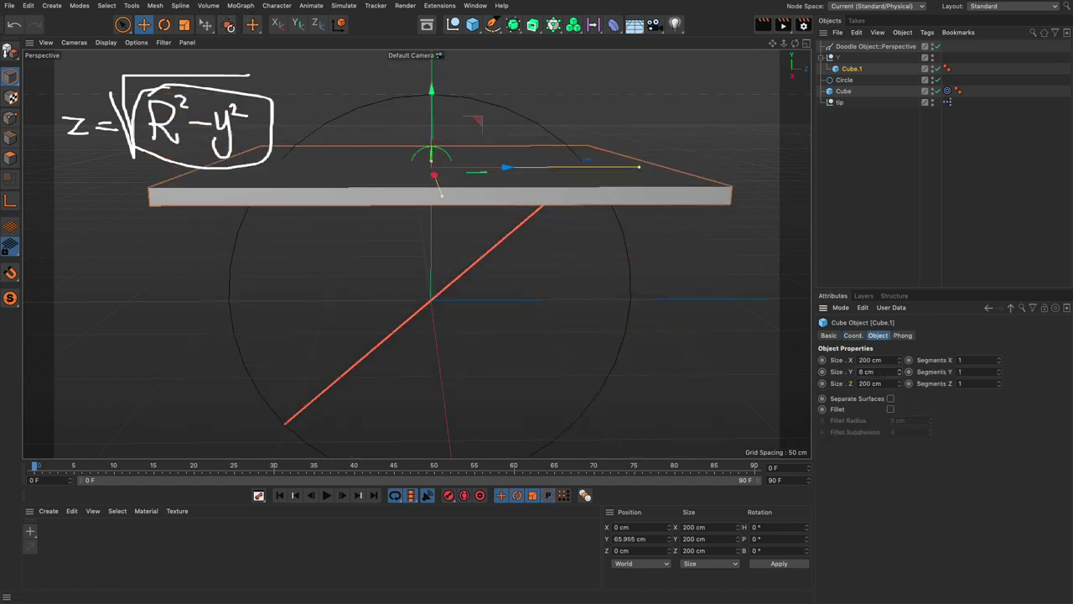
drag(899, 371, 899, 381)
click(899, 369)
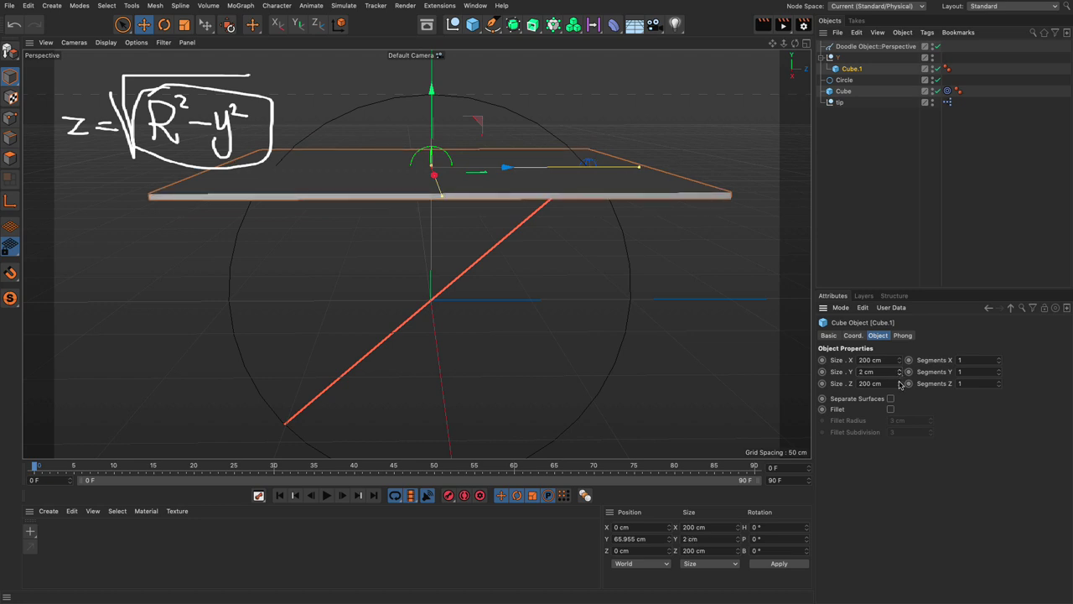
drag(900, 360, 900, 360)
click(840, 57)
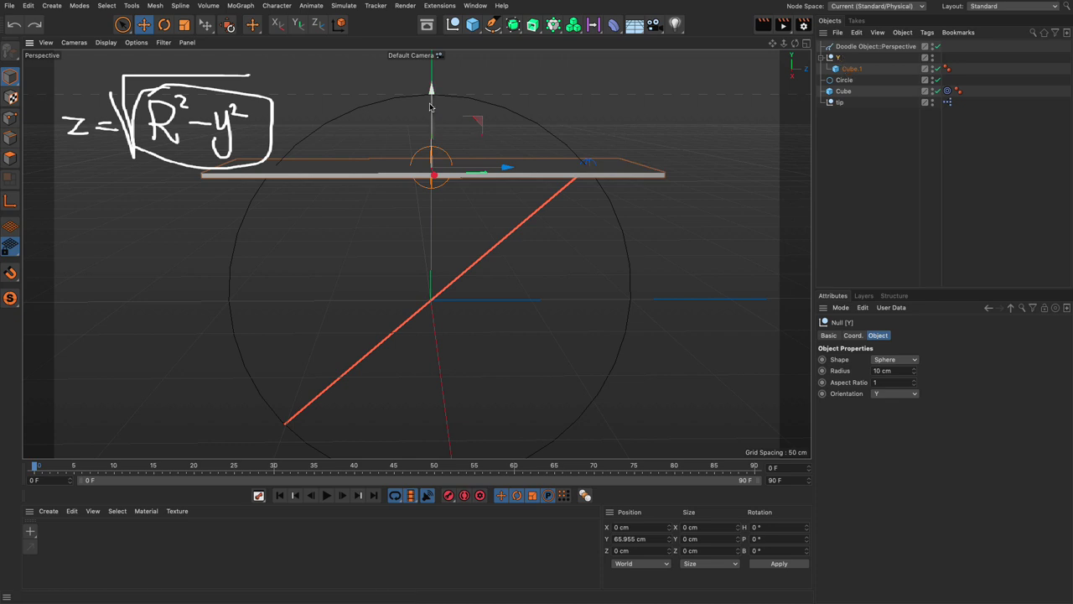
drag(430, 106, 475, 149)
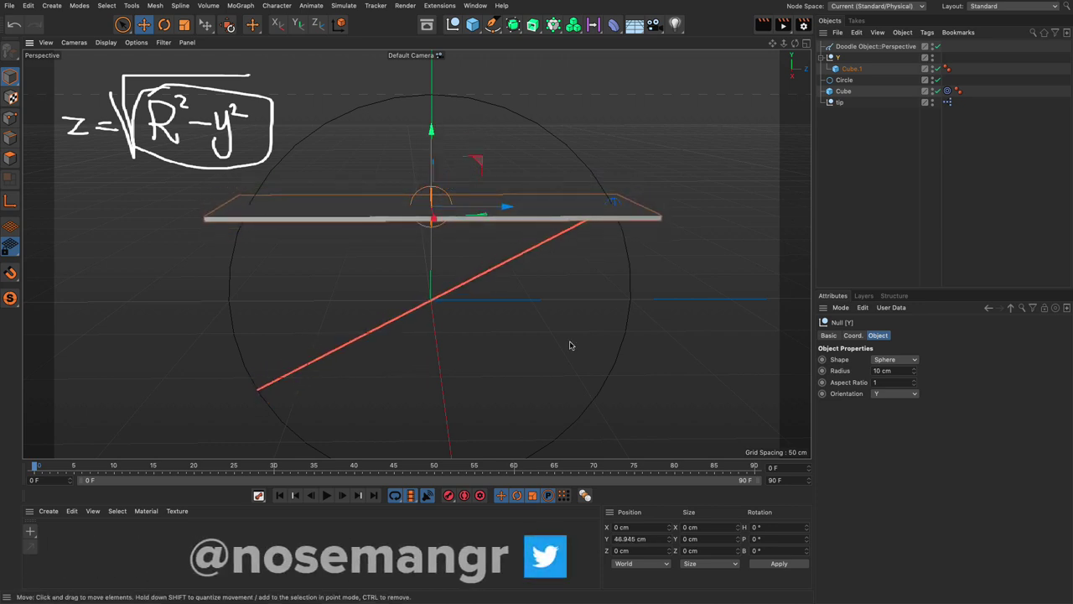